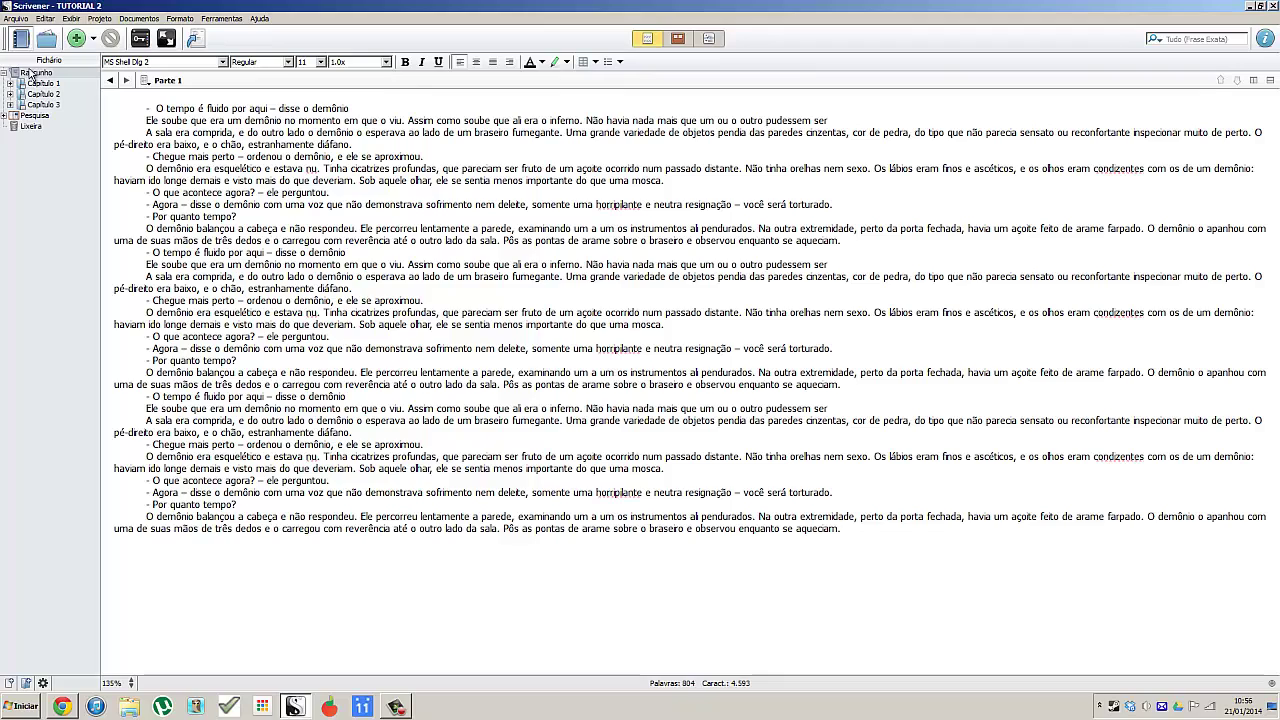
# View the Rascunho and Capítulo 1 index cards on the corkboard, and open the text of Parte 1.
pyautogui.click(22, 73)
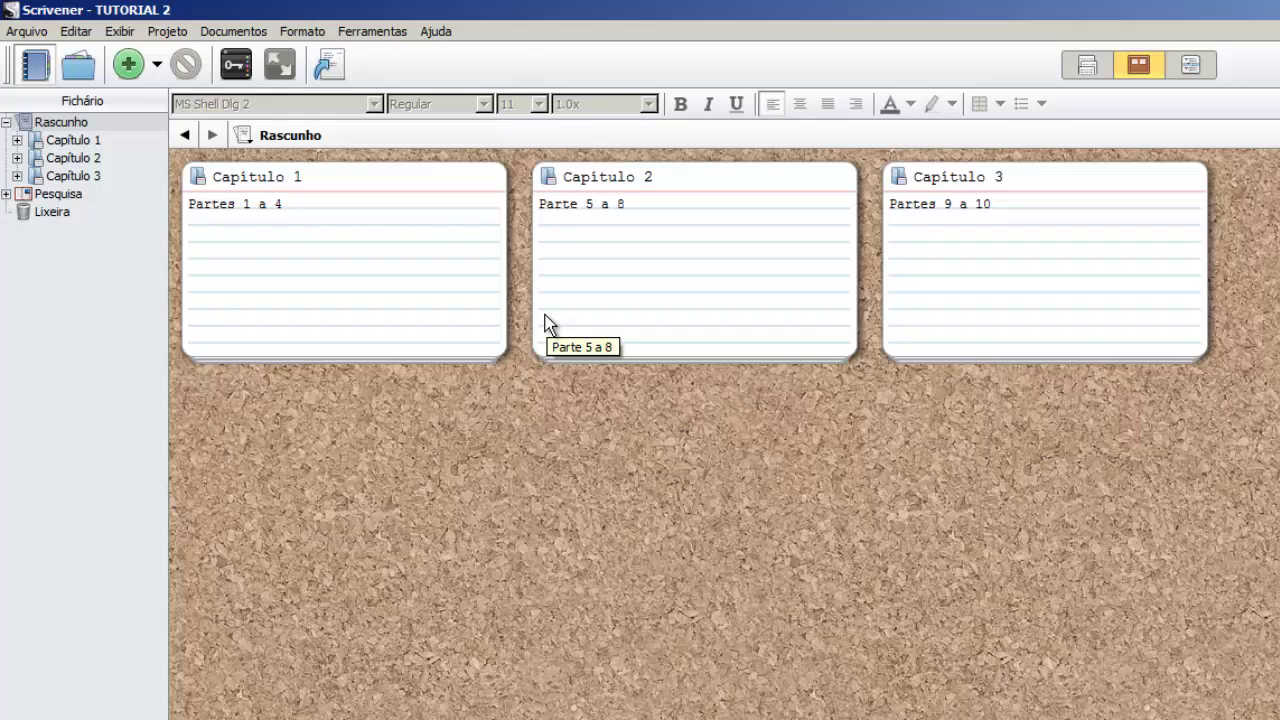
pyautogui.click(51, 141)
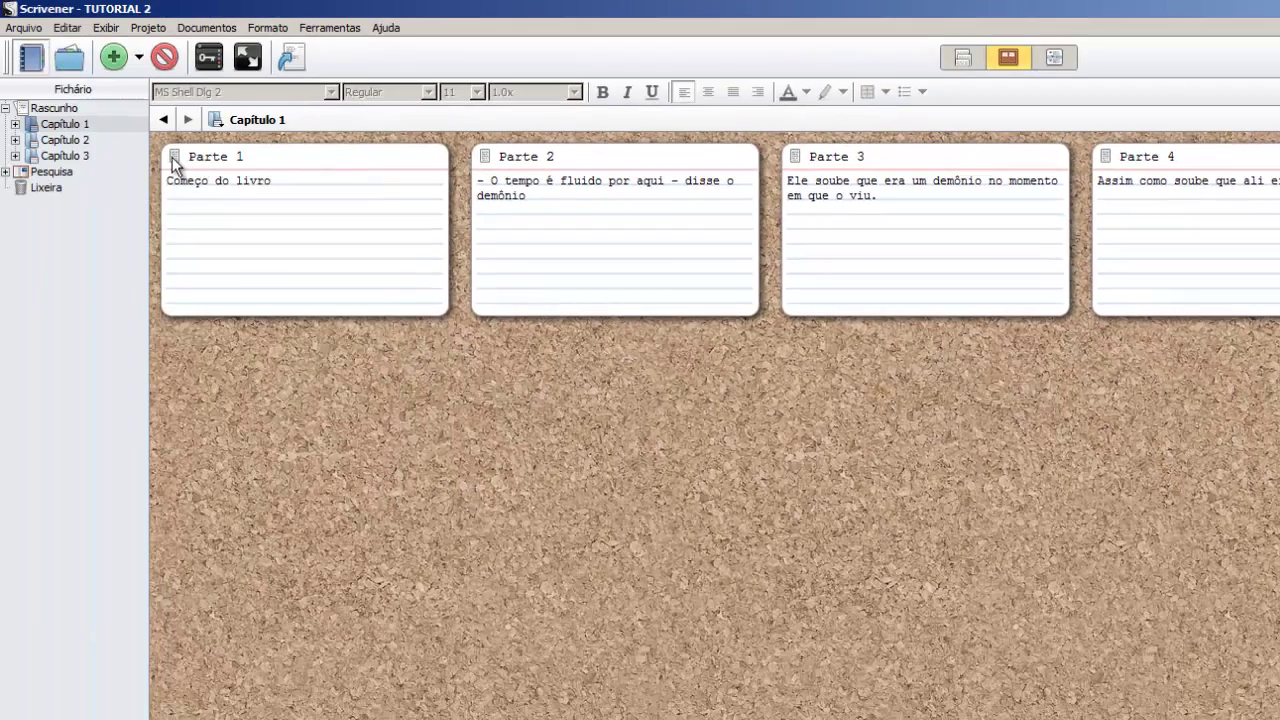
pyautogui.doubleClick(171, 160)
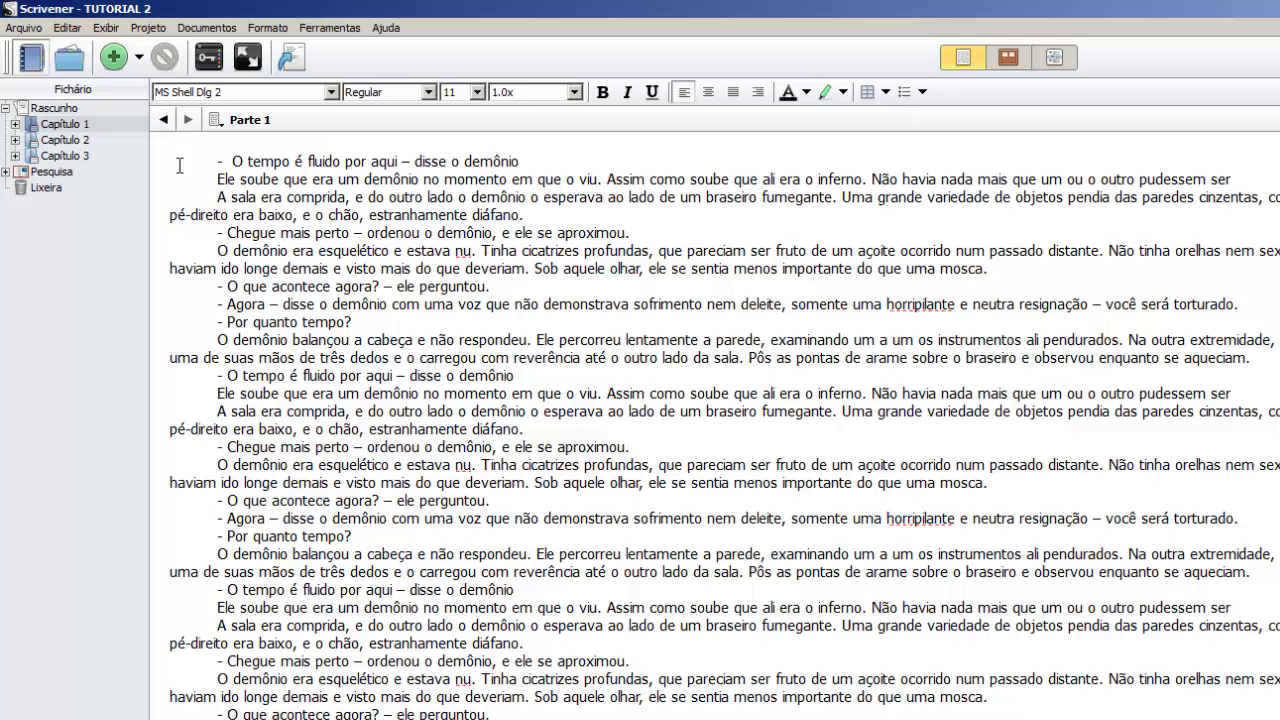
# Display the whole Rascunho as one continuous text and look through the joined documents and their dividing lines.
pyautogui.click(45, 108)
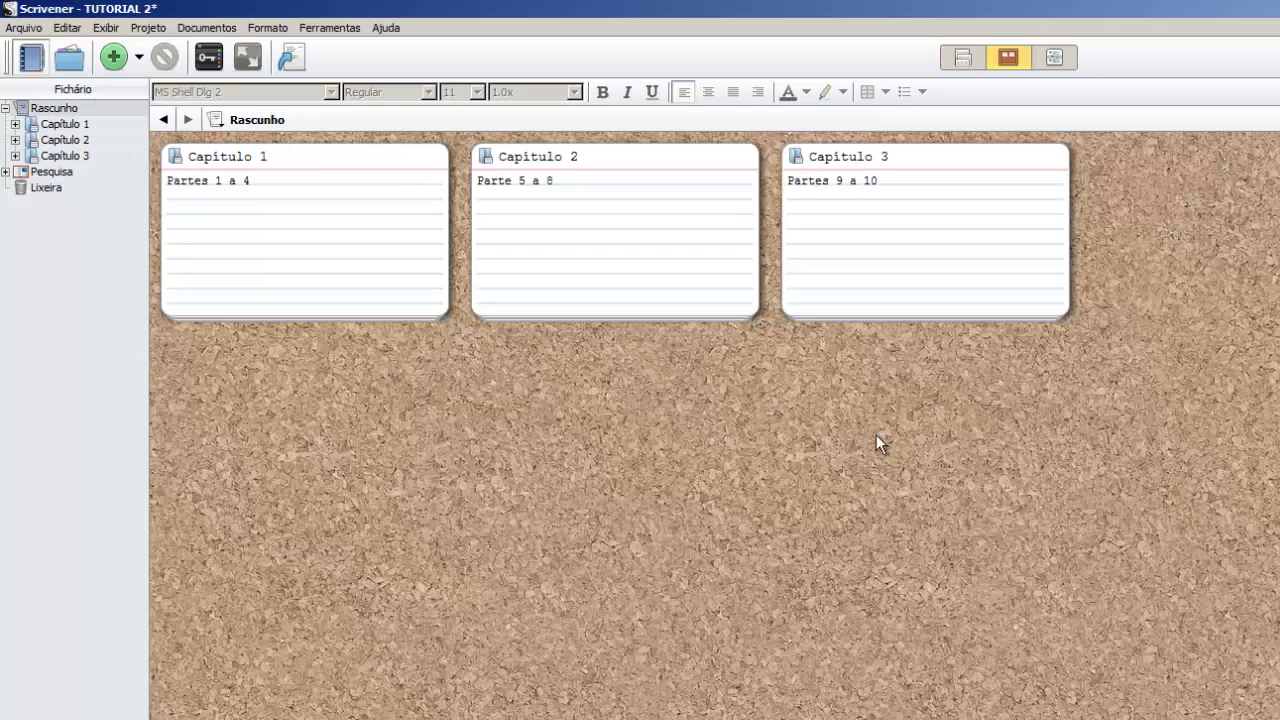
pyautogui.click(957, 58)
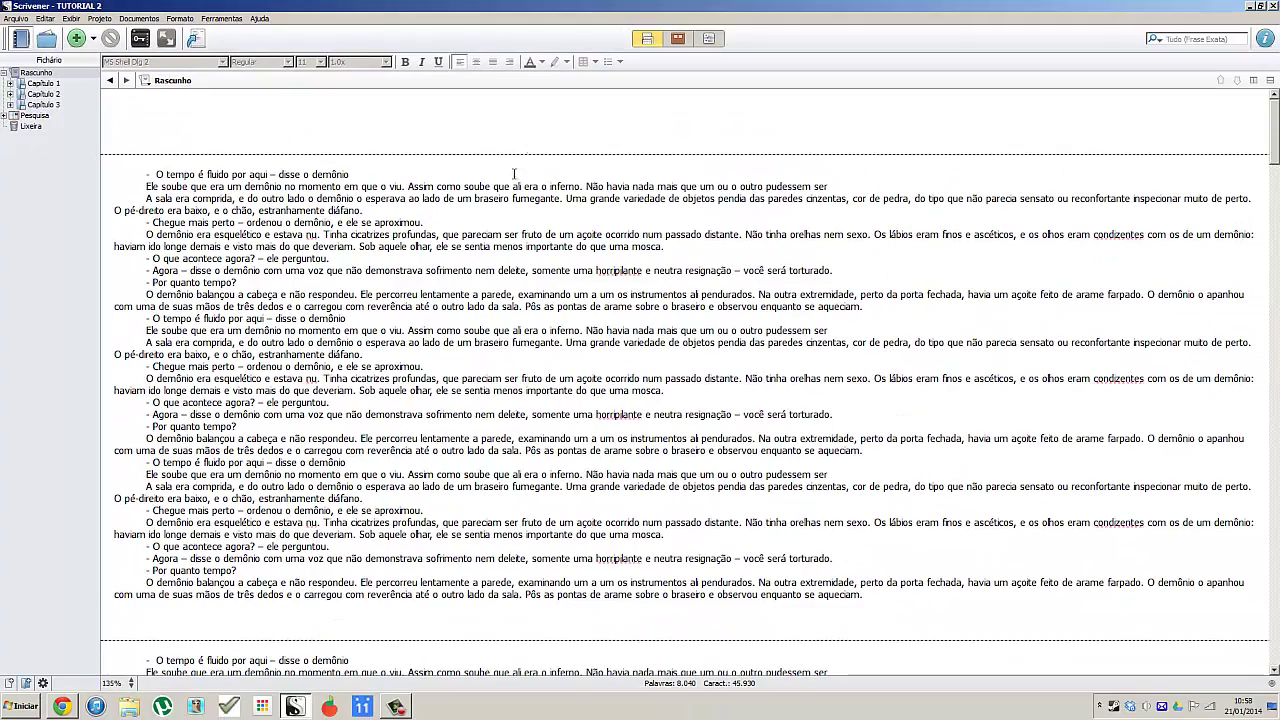
pyautogui.click(586, 204)
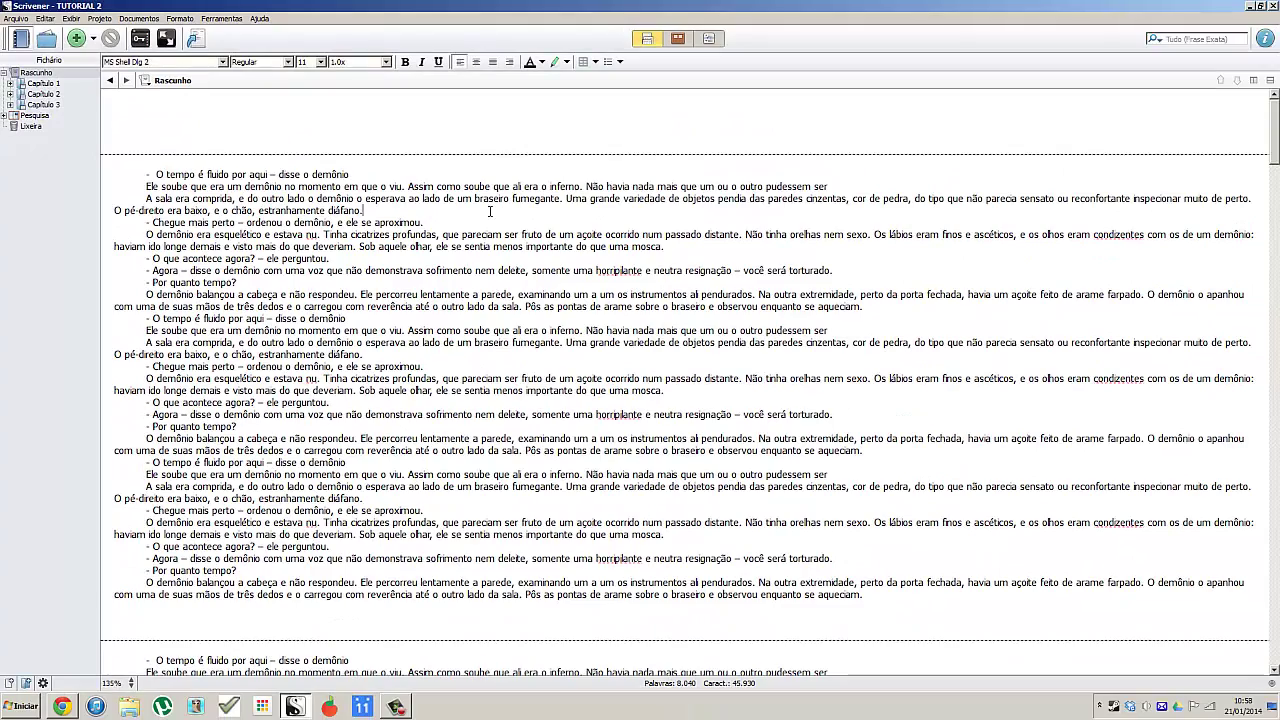
pyautogui.moveTo(1273, 128); pyautogui.dragTo(1269, 420)
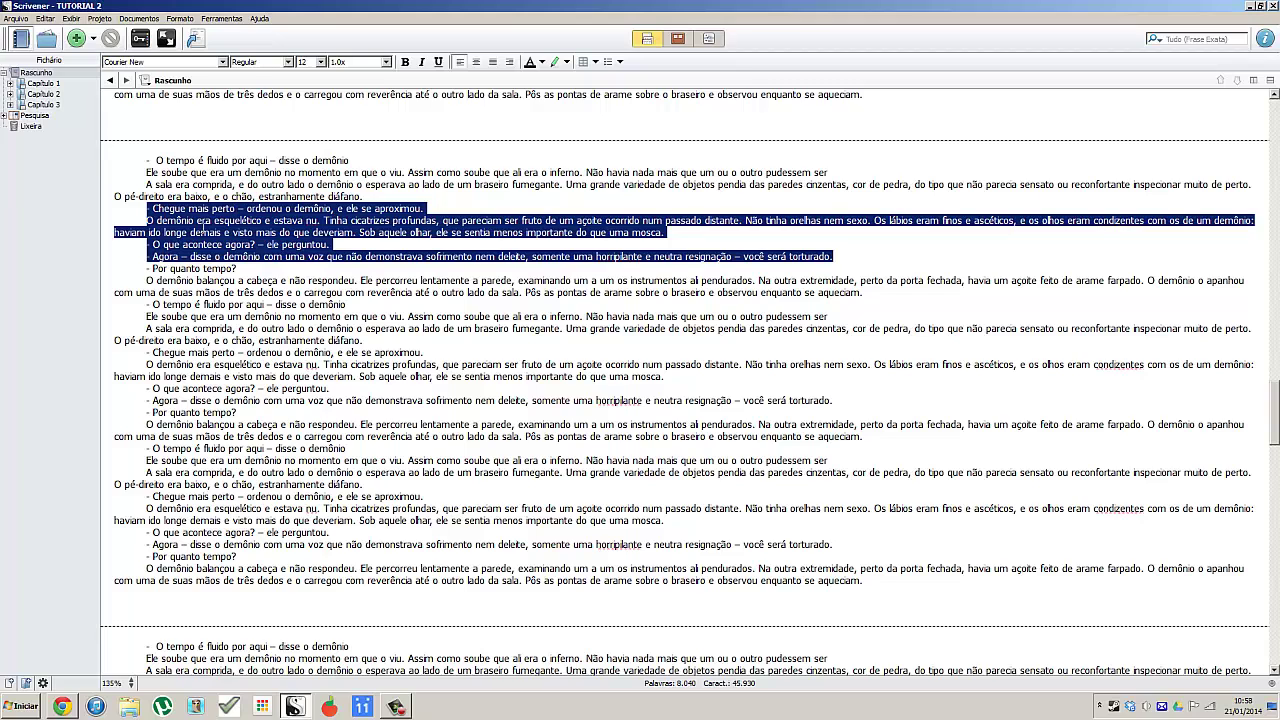
pyautogui.scroll(2, 290, 97)
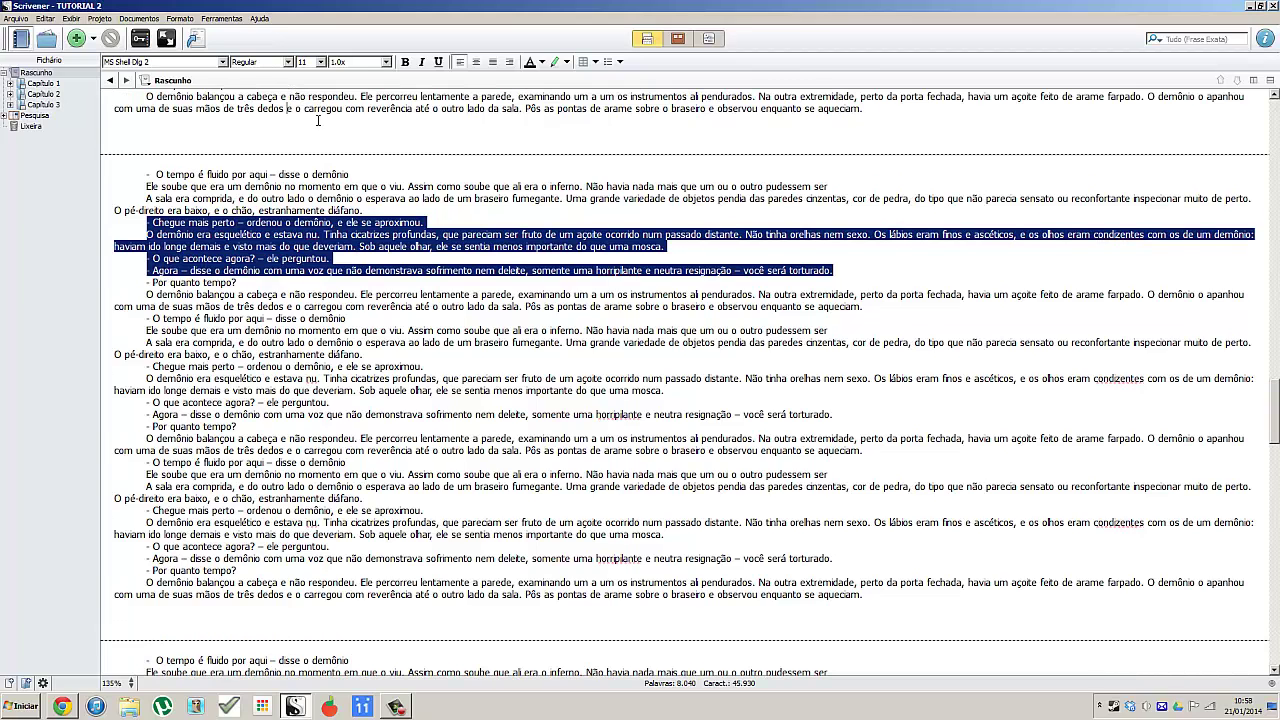
pyautogui.moveTo(381, 120); pyautogui.dragTo(383, 620)
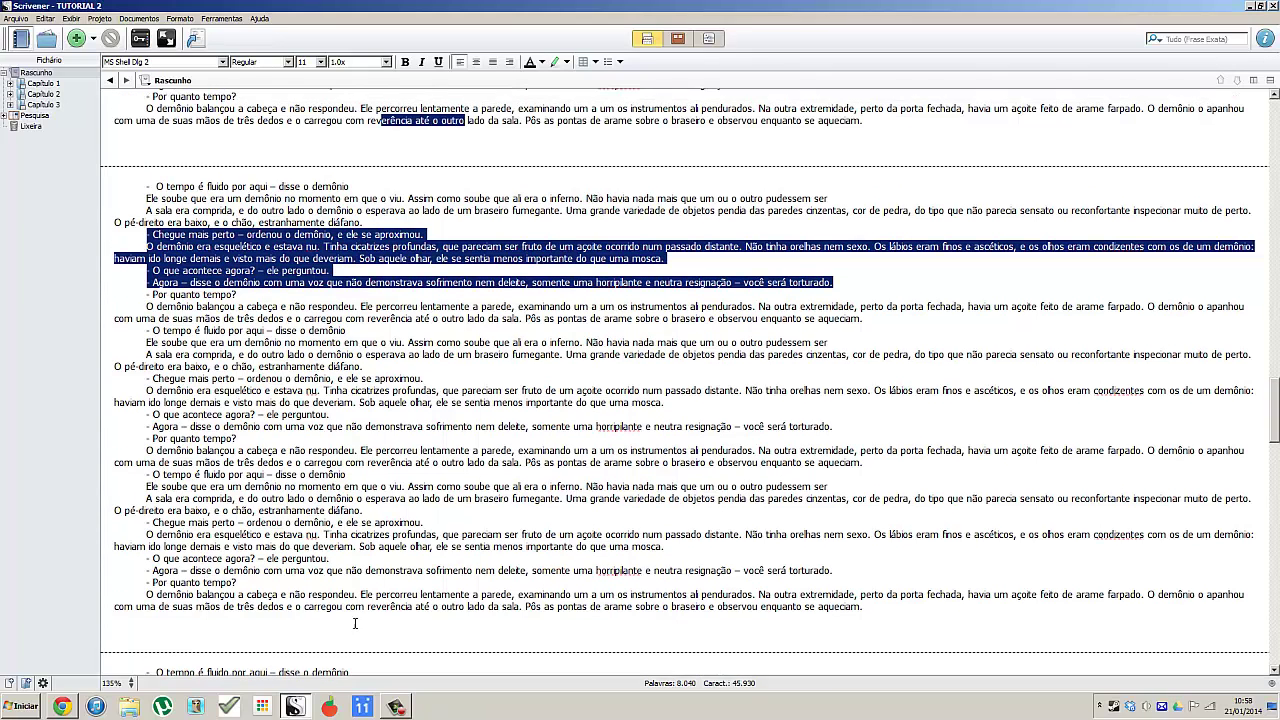
pyautogui.scroll(-3, 439, 622)
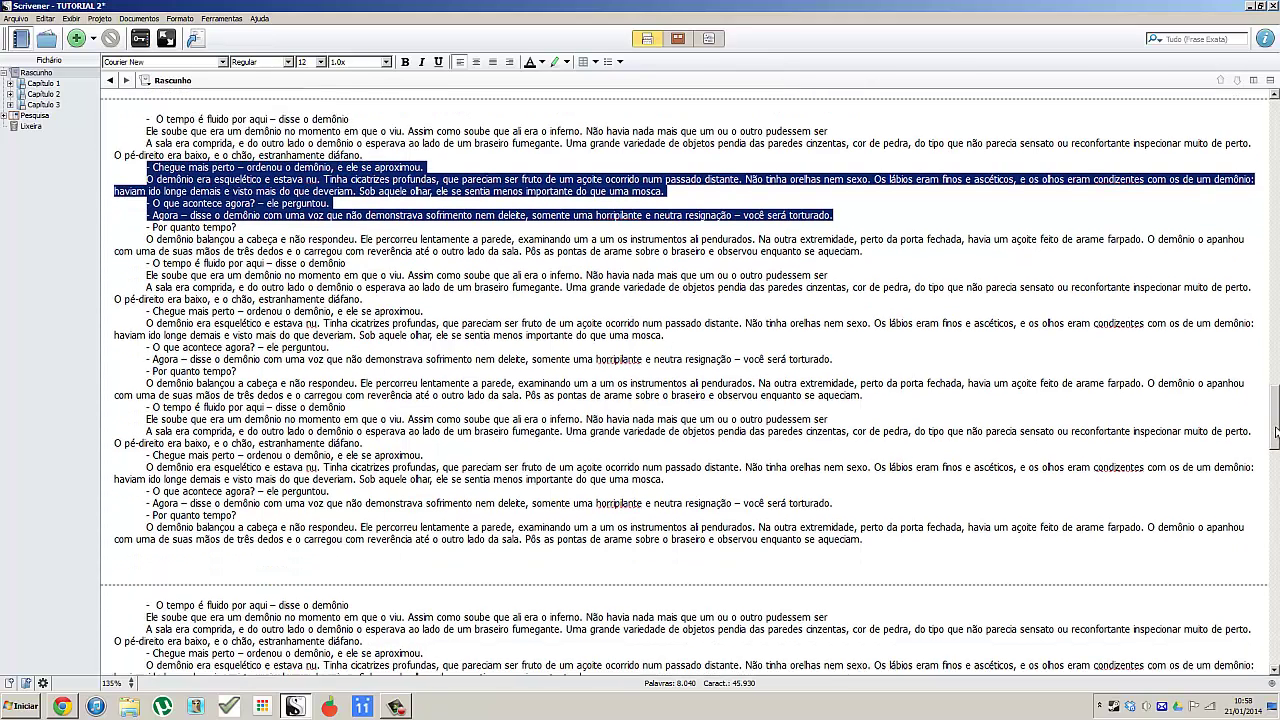
pyautogui.moveTo(390, 599); pyautogui.dragTo(595, 580)
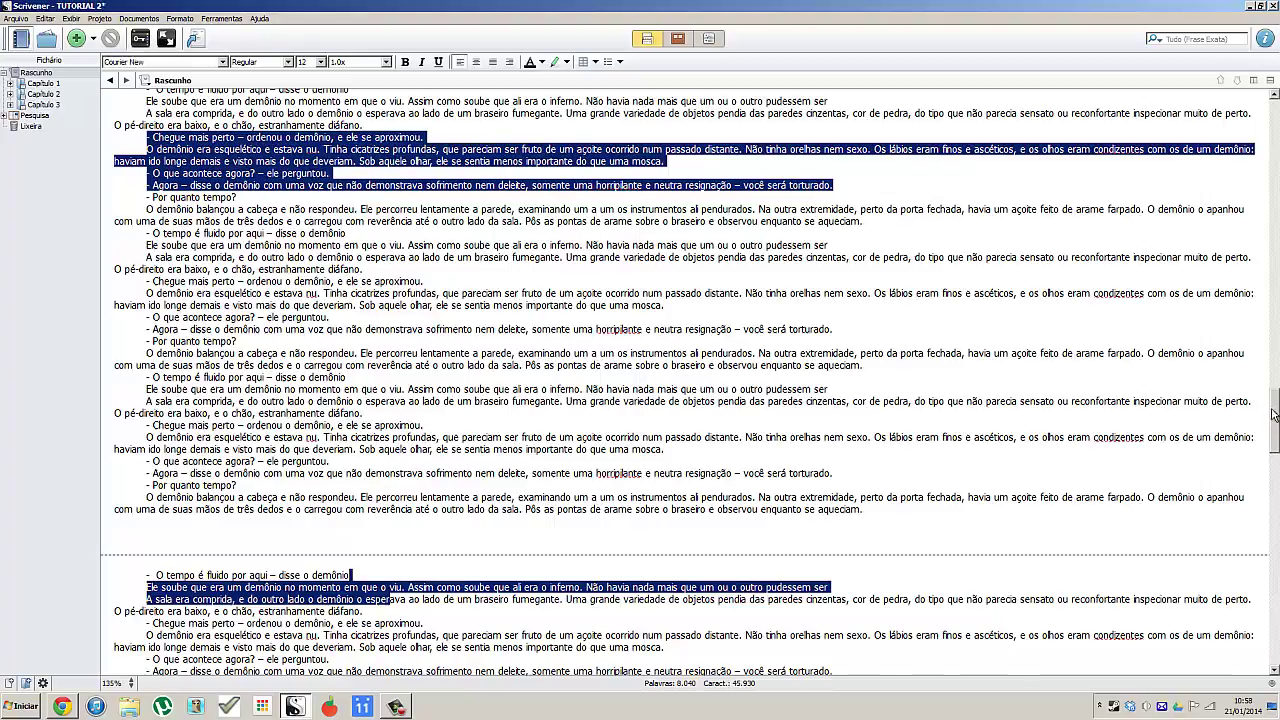
pyautogui.scroll(3, 1273, 405)
pyautogui.moveTo(1273, 405); pyautogui.dragTo(1274, 130)
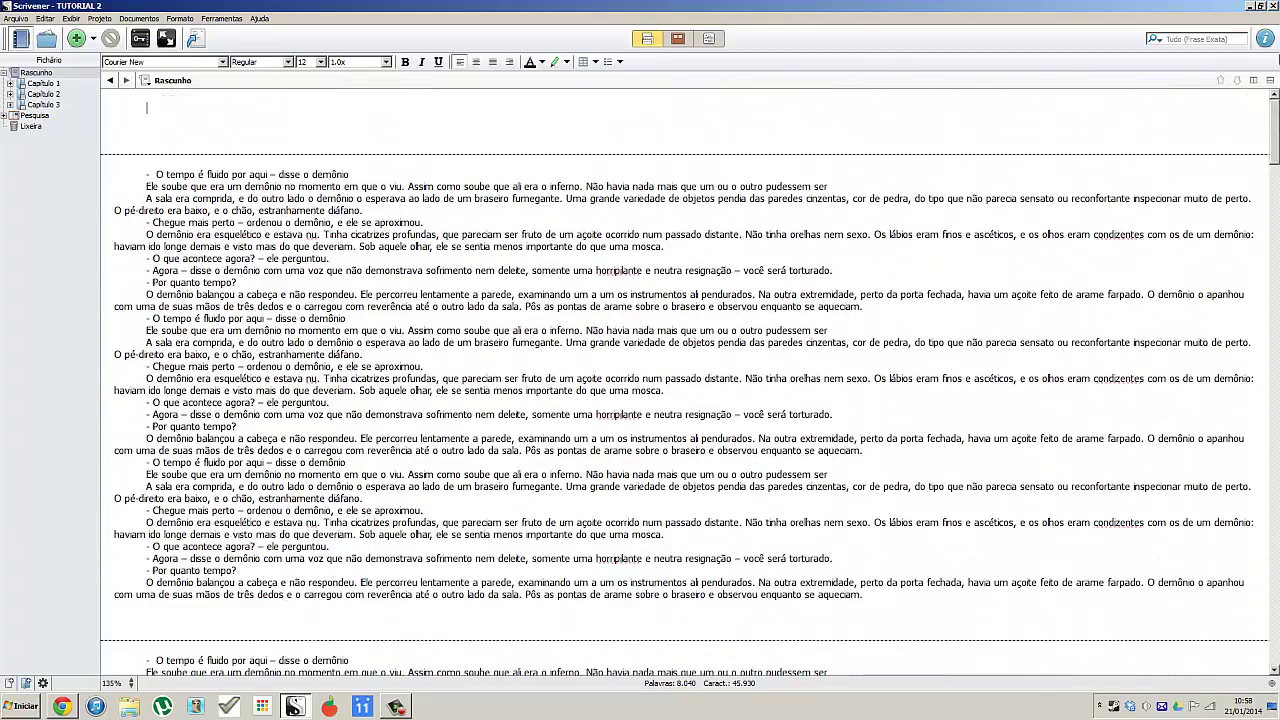
# Return Rascunho to the corkboard and view Capítulo 1 as one continuous text.
pyautogui.click(31, 73)
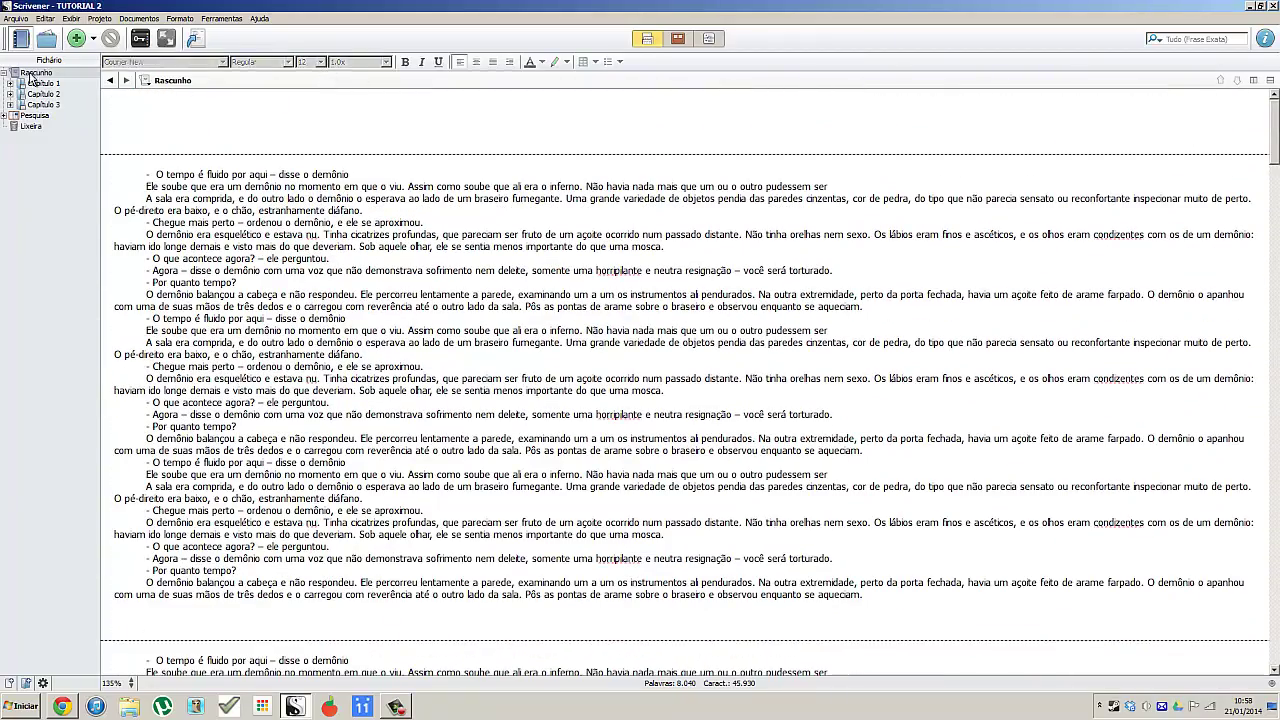
pyautogui.click(676, 40)
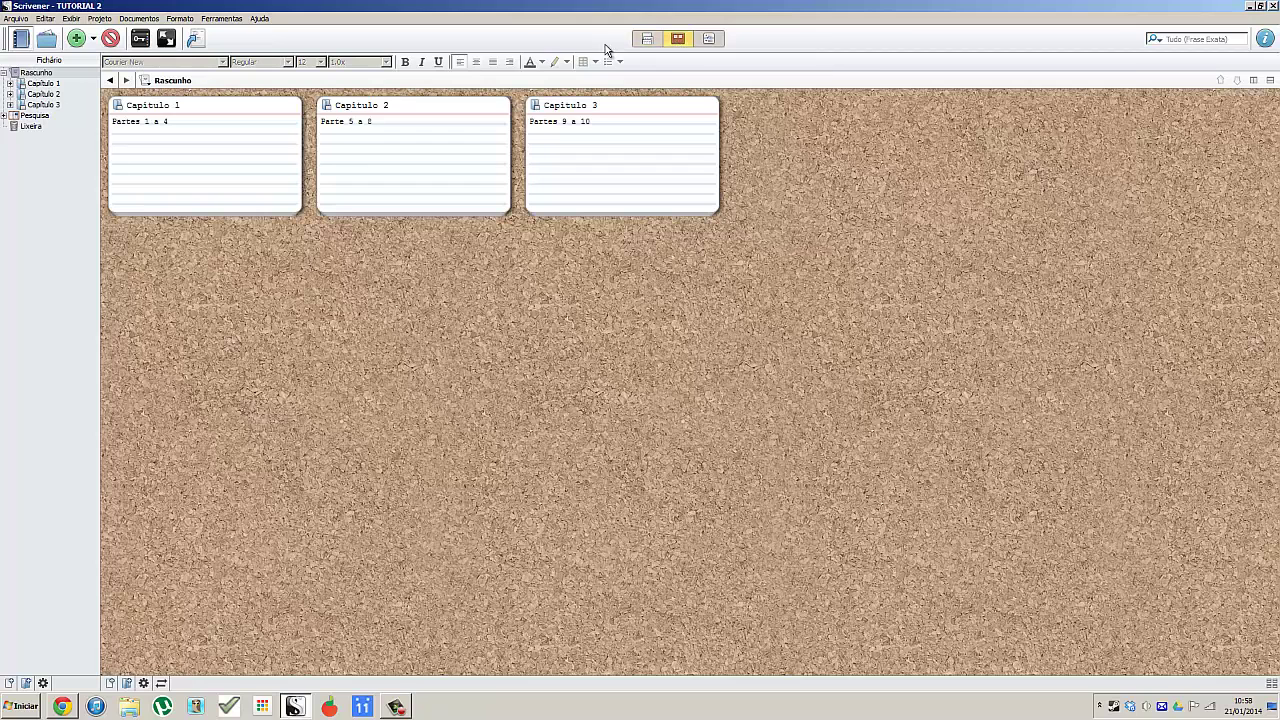
pyautogui.click(21, 84)
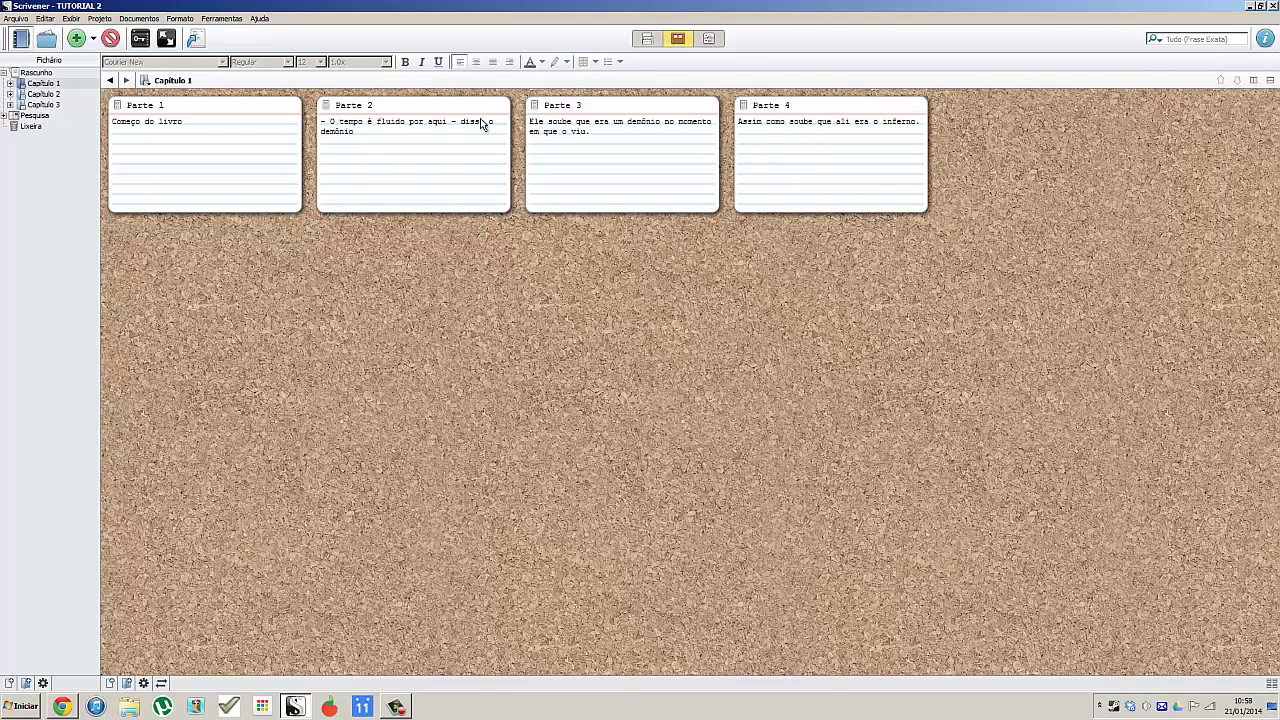
pyautogui.click(647, 38)
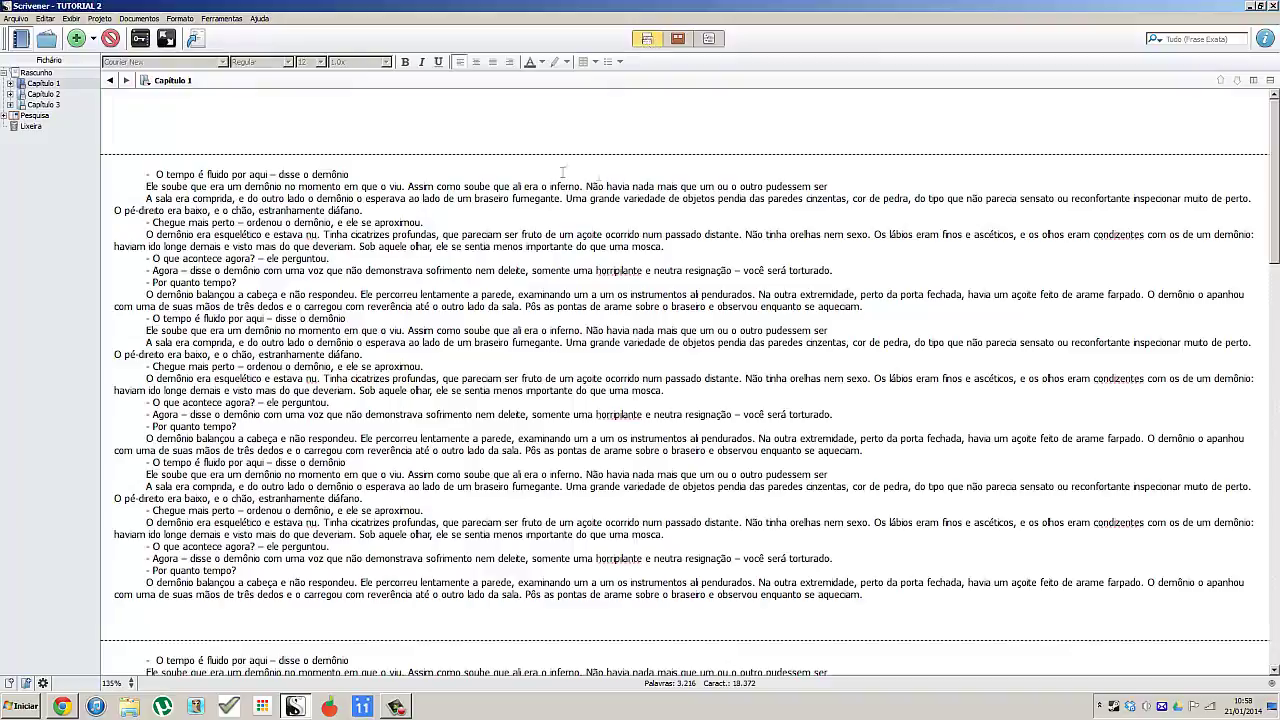
pyautogui.moveTo(1274, 168)
pyautogui.mouseDown()
pyautogui.moveTo(1274, 601)
pyautogui.moveTo(1274, 160)
pyautogui.mouseUp()
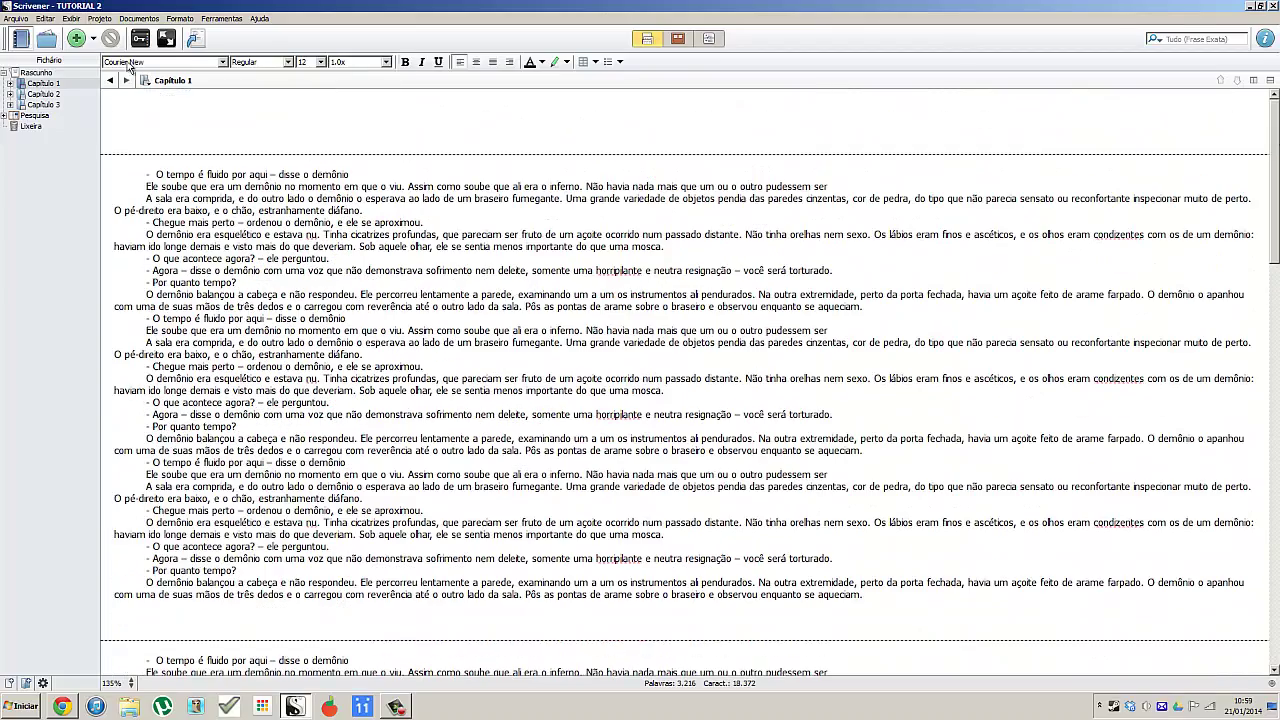
# Look through the combined texts of Capítulo 2 and Capítulo 3.
pyautogui.click(43, 94)
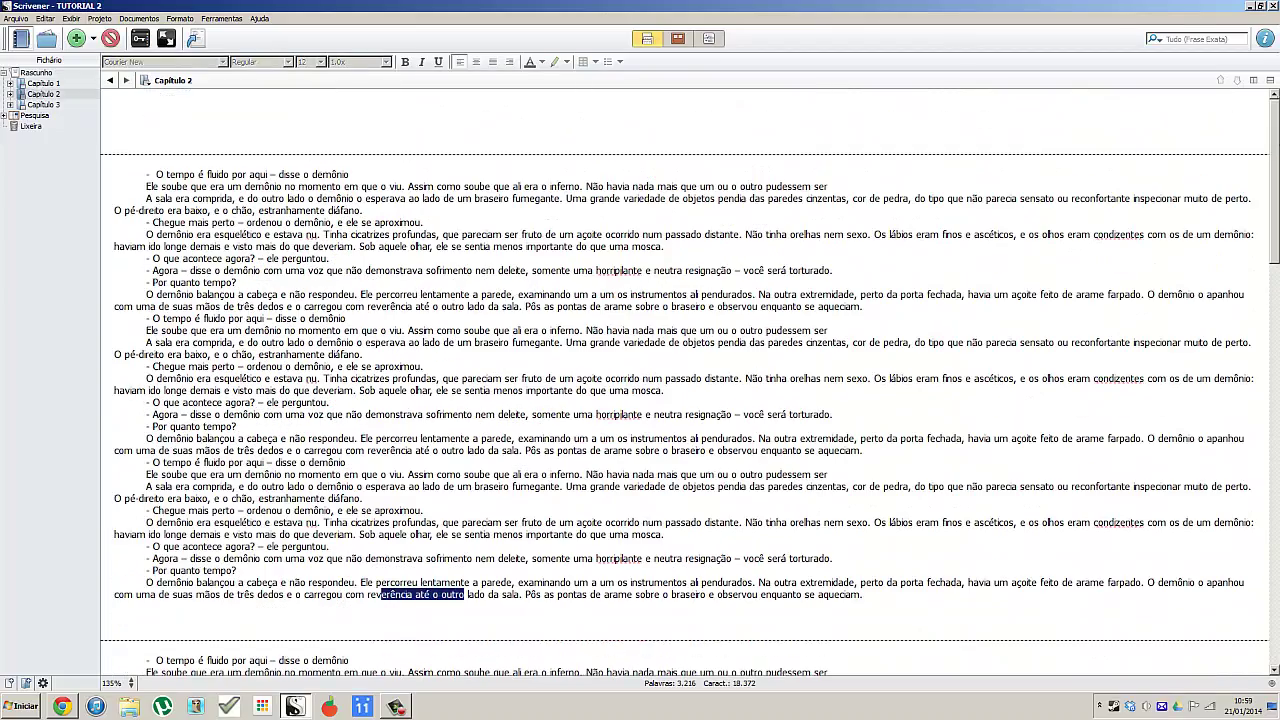
pyautogui.moveTo(1273, 122); pyautogui.dragTo(1278, 80)
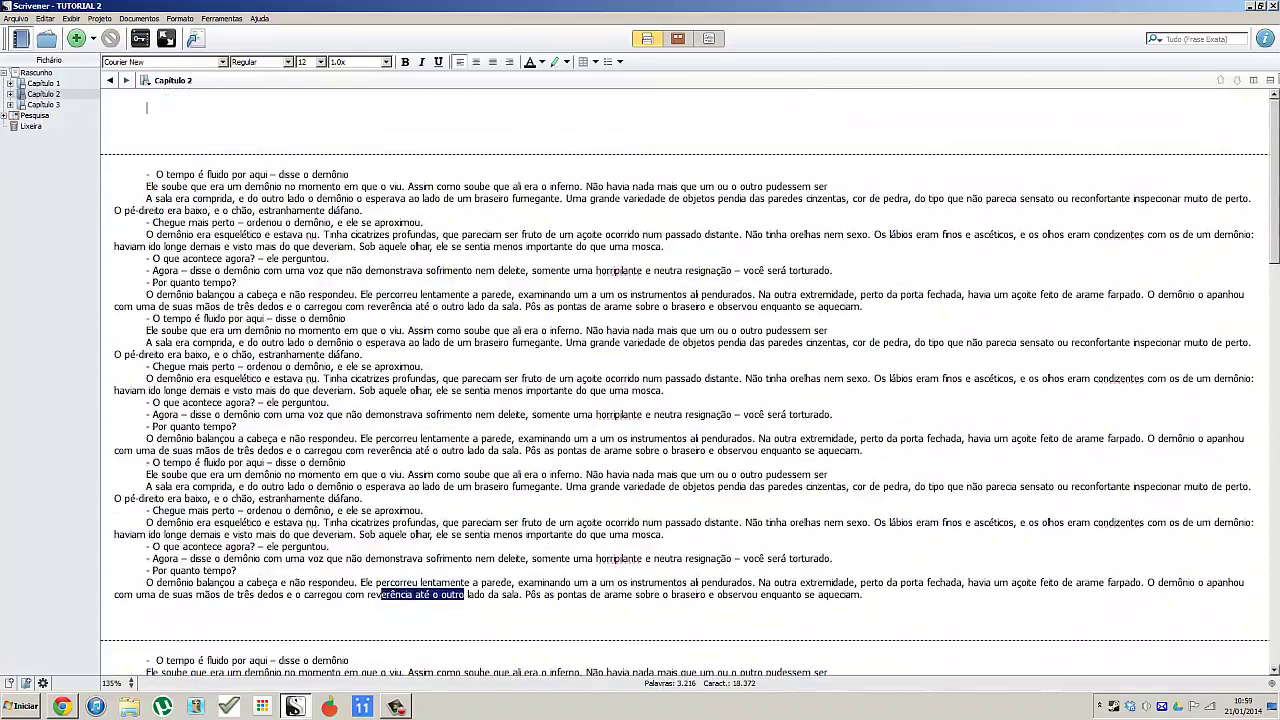
pyautogui.click(43, 104)
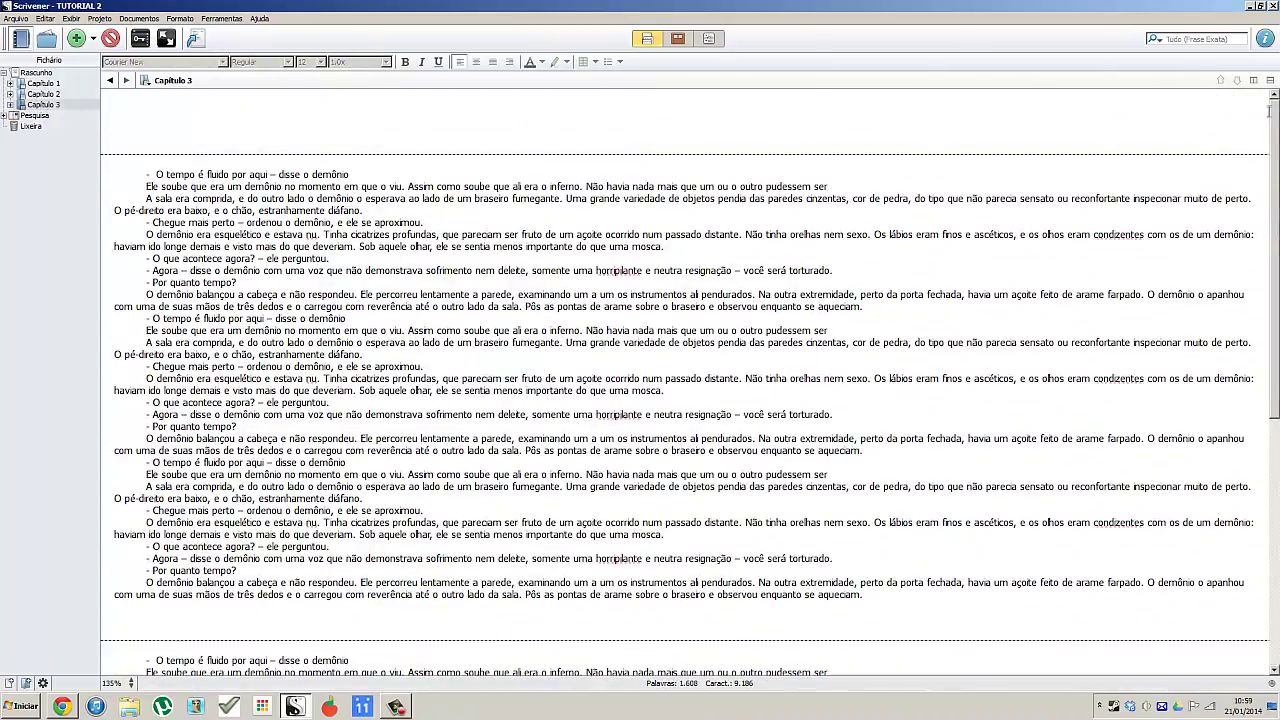
pyautogui.moveTo(1275, 119)
pyautogui.mouseDown()
pyautogui.moveTo(1276, 471)
pyautogui.moveTo(1276, 98)
pyautogui.mouseUp()
# Show Rascunho on the corkboard again and briefly expand Capítulo 1 in the binder to see its parts.
pyautogui.click(36, 73)
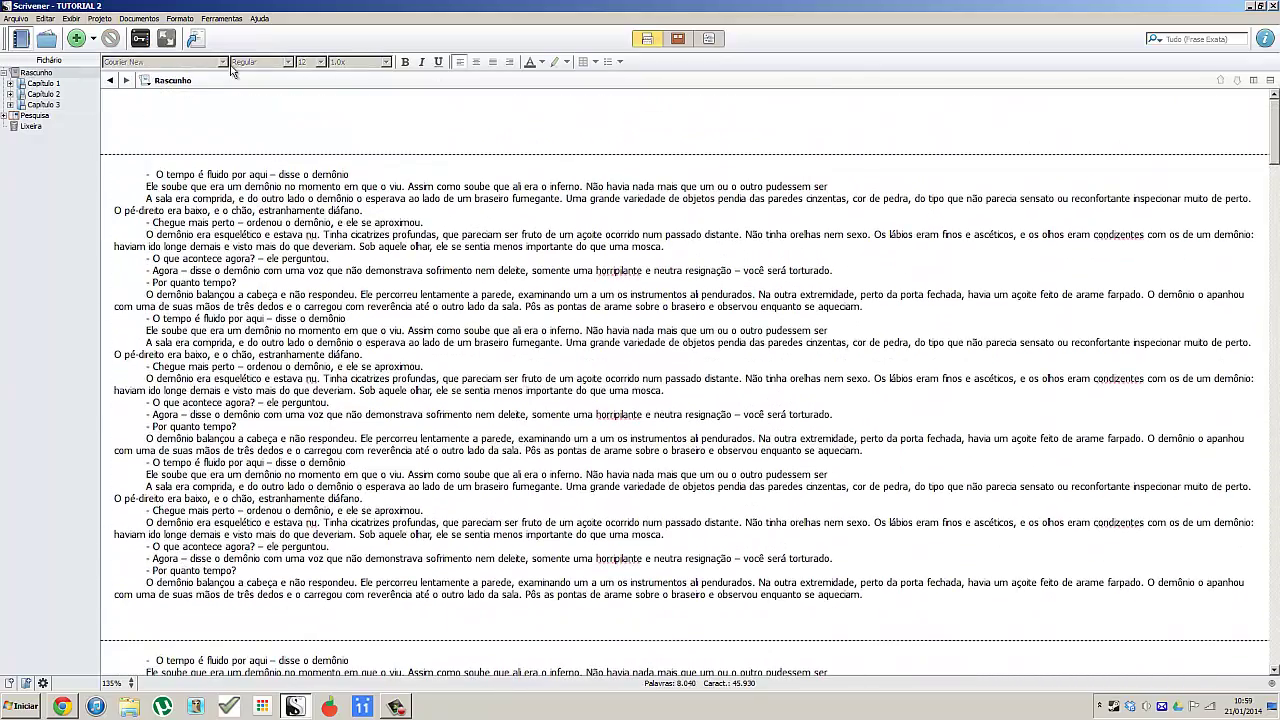
pyautogui.click(676, 40)
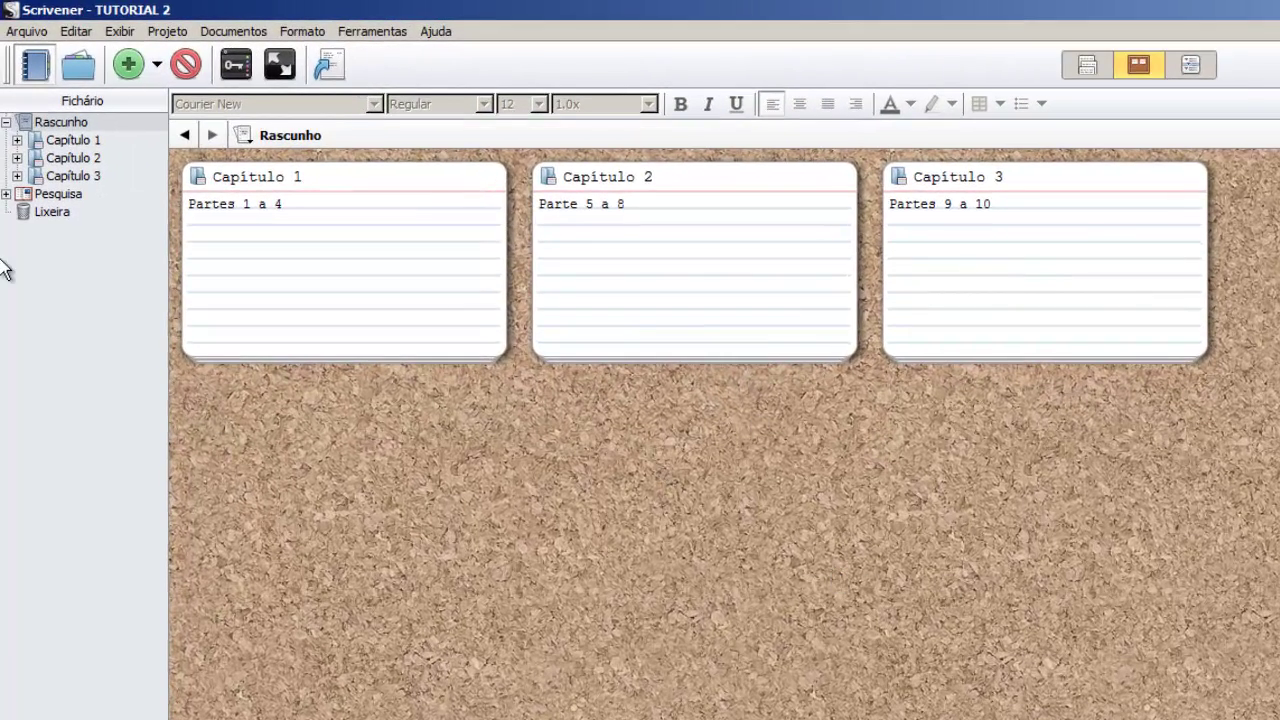
pyautogui.click(17, 141)
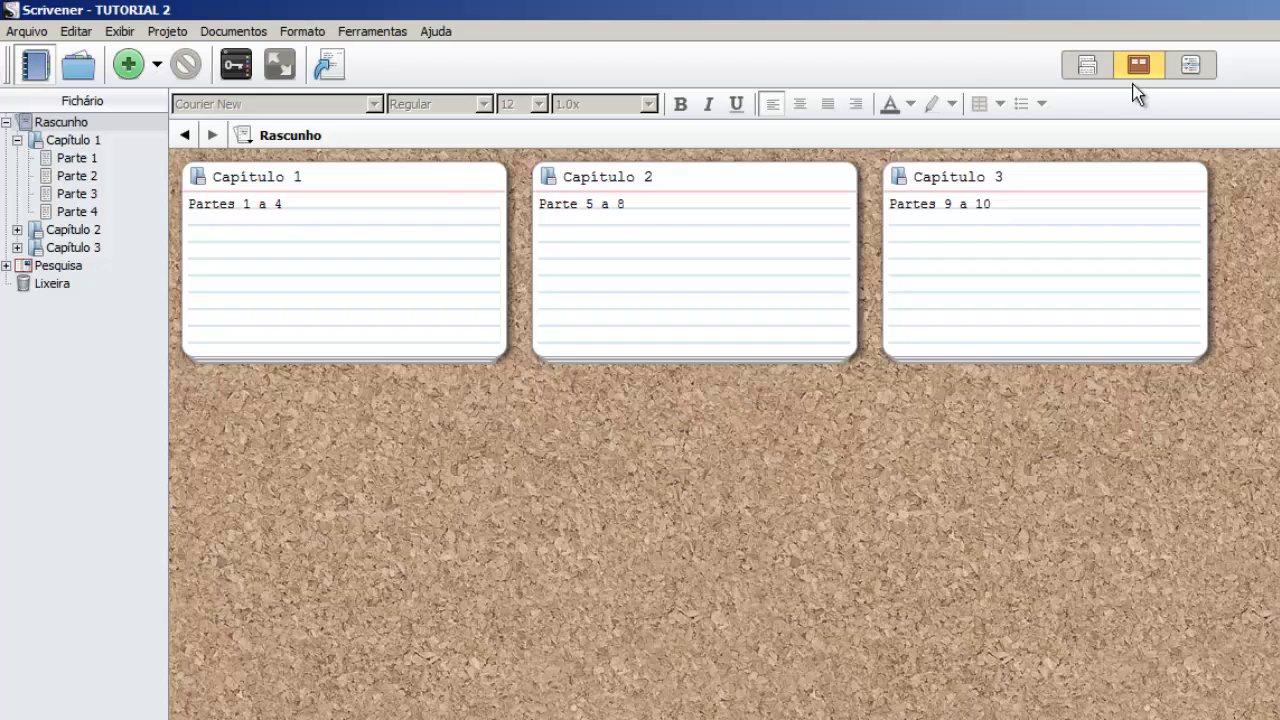
pyautogui.click(17, 141)
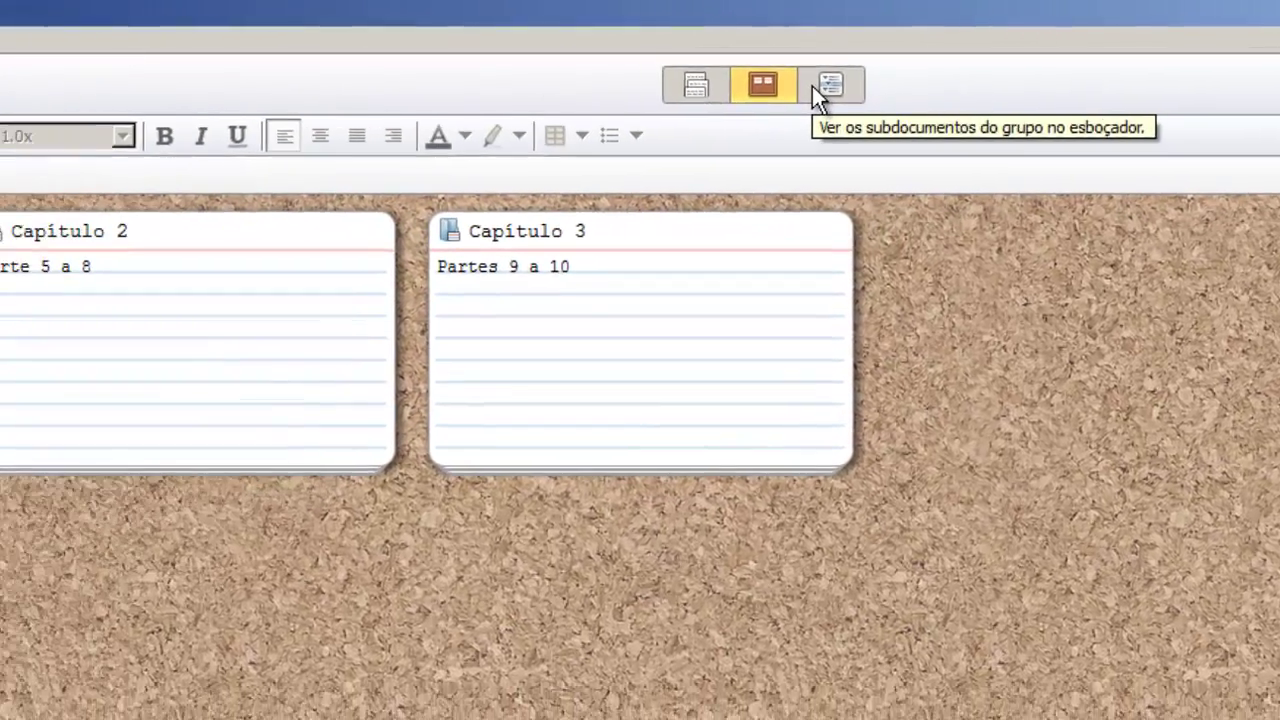
# Show Rascunho in the outliner with all three chapters expanded, and widen the Sinopse column.
pyautogui.click(716, 90)
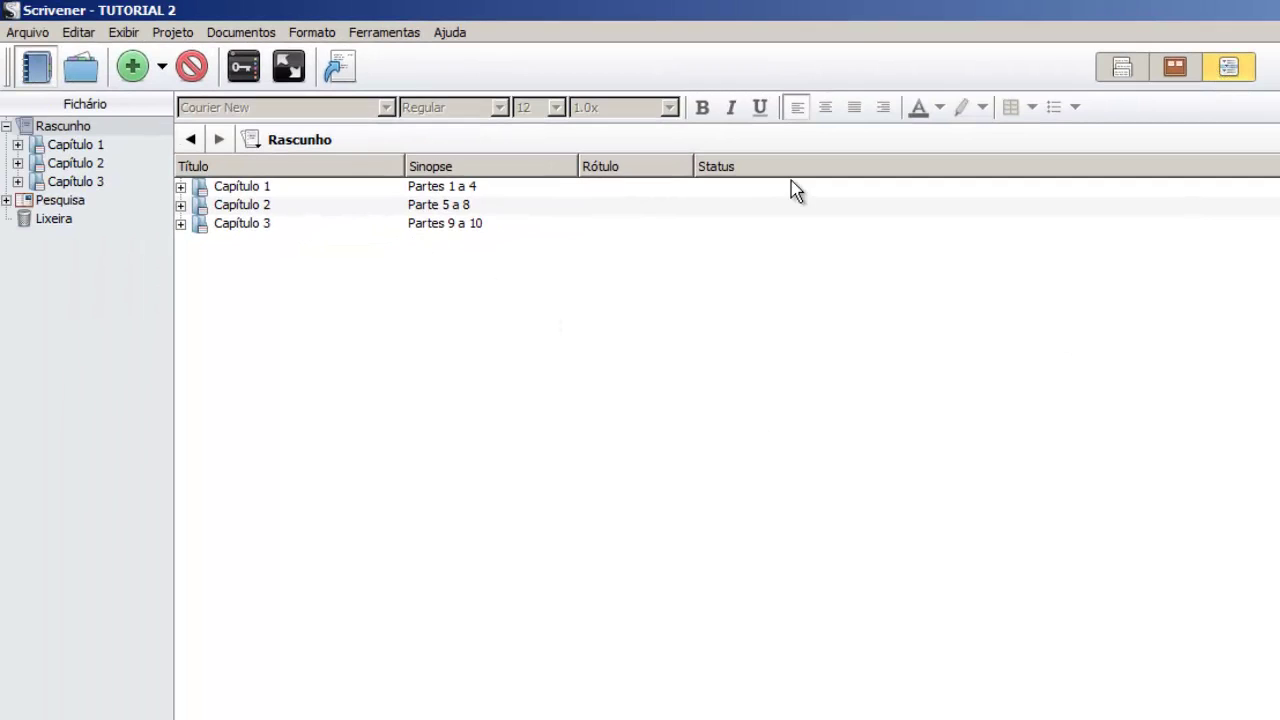
pyautogui.click(181, 187)
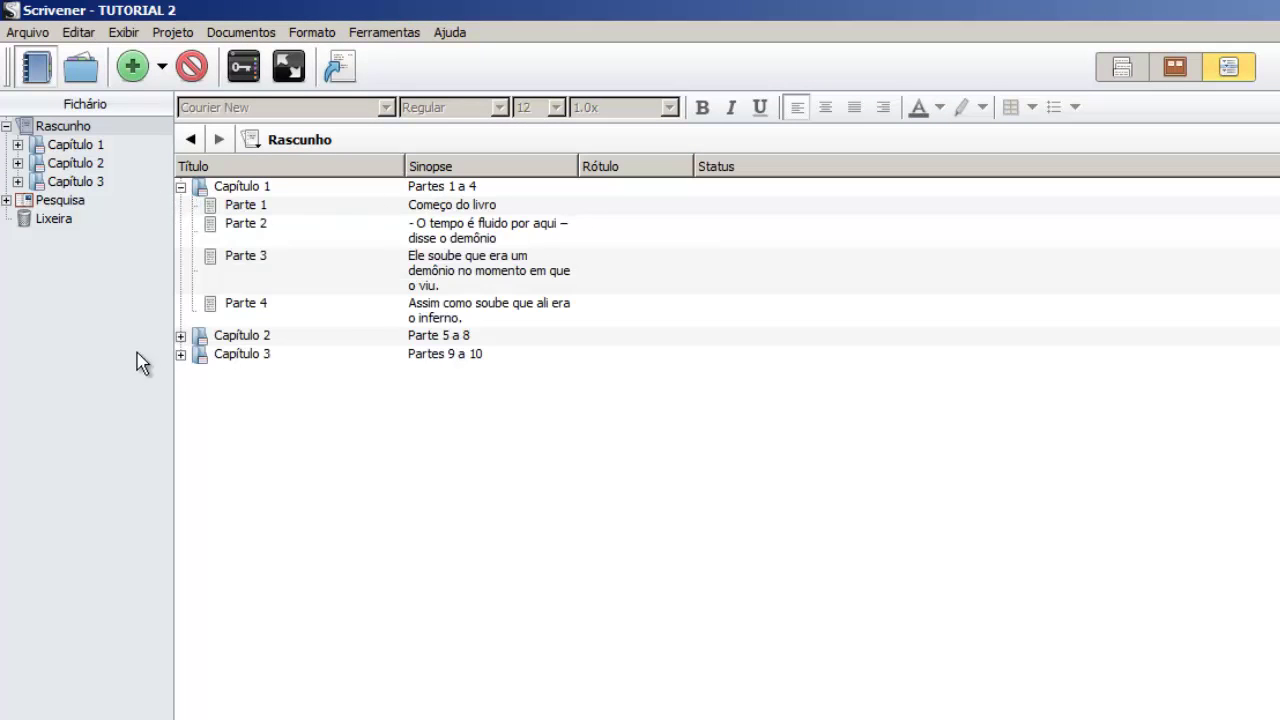
pyautogui.click(181, 336)
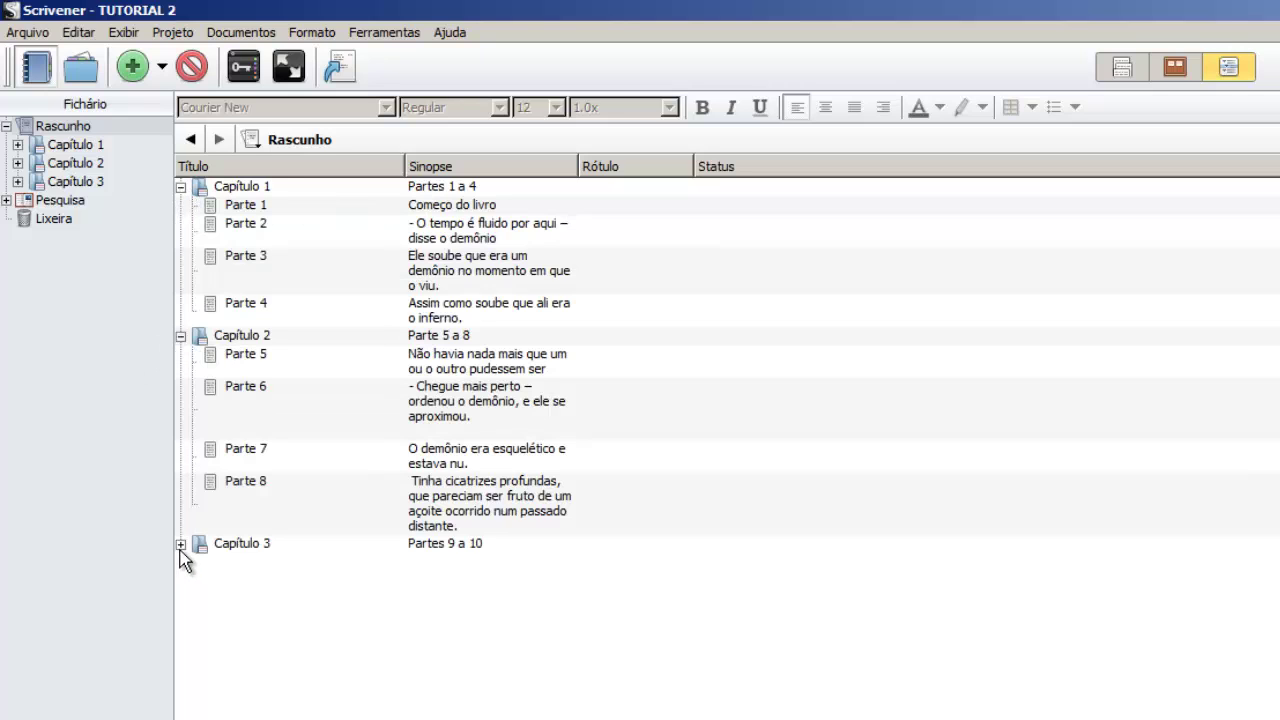
pyautogui.click(181, 545)
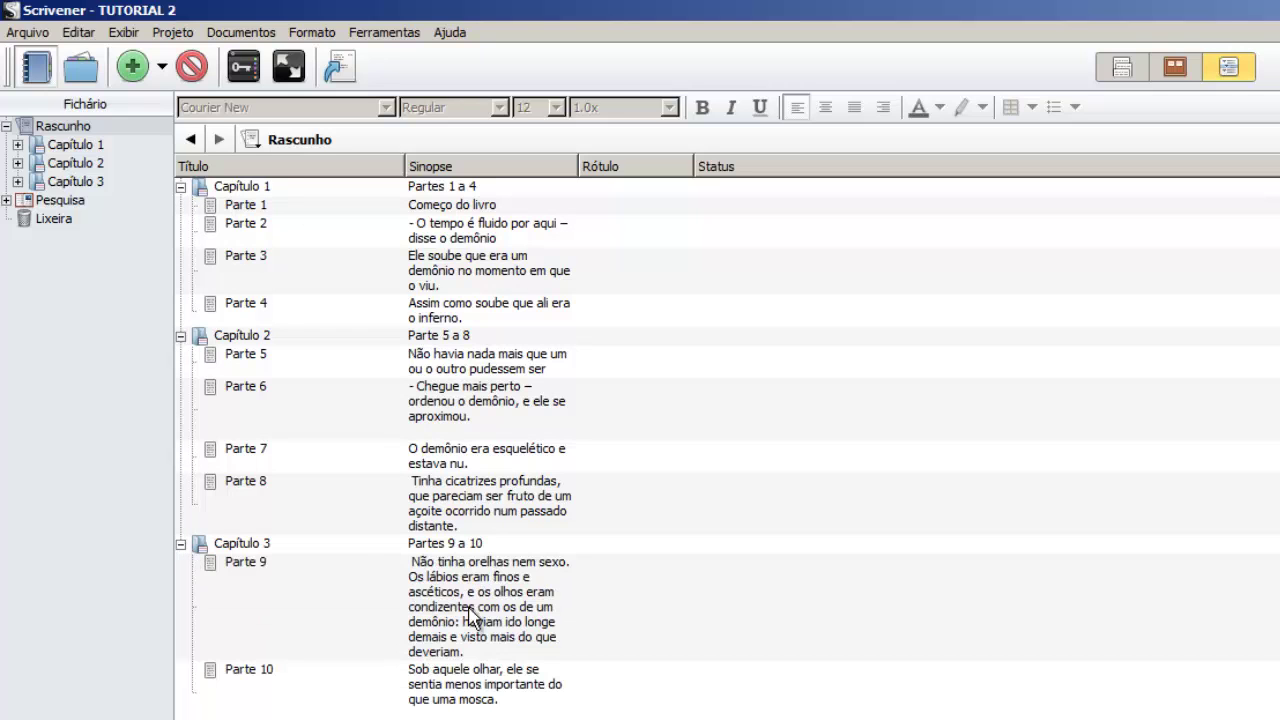
pyautogui.moveTo(578, 170); pyautogui.dragTo(697, 166)
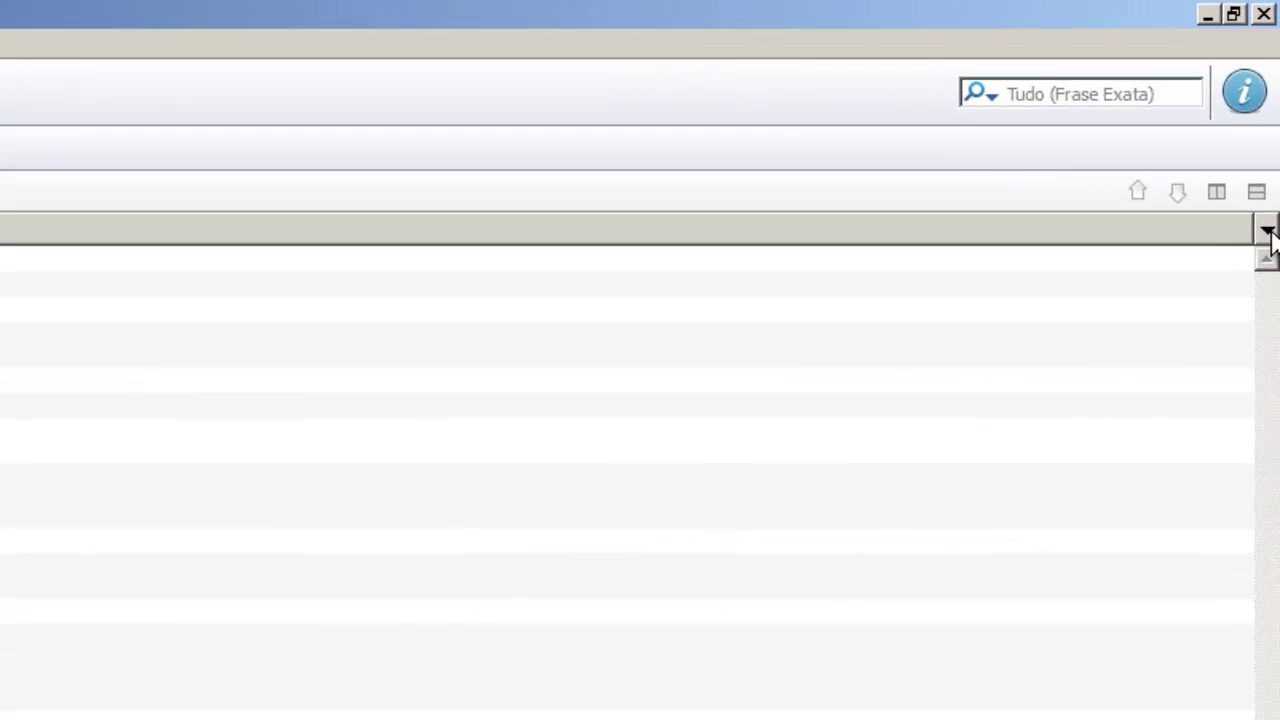
# Add the Contagem de Palavras, Contagem de Palavras Total and Meta columns to the outliner.
pyautogui.click(1267, 230)
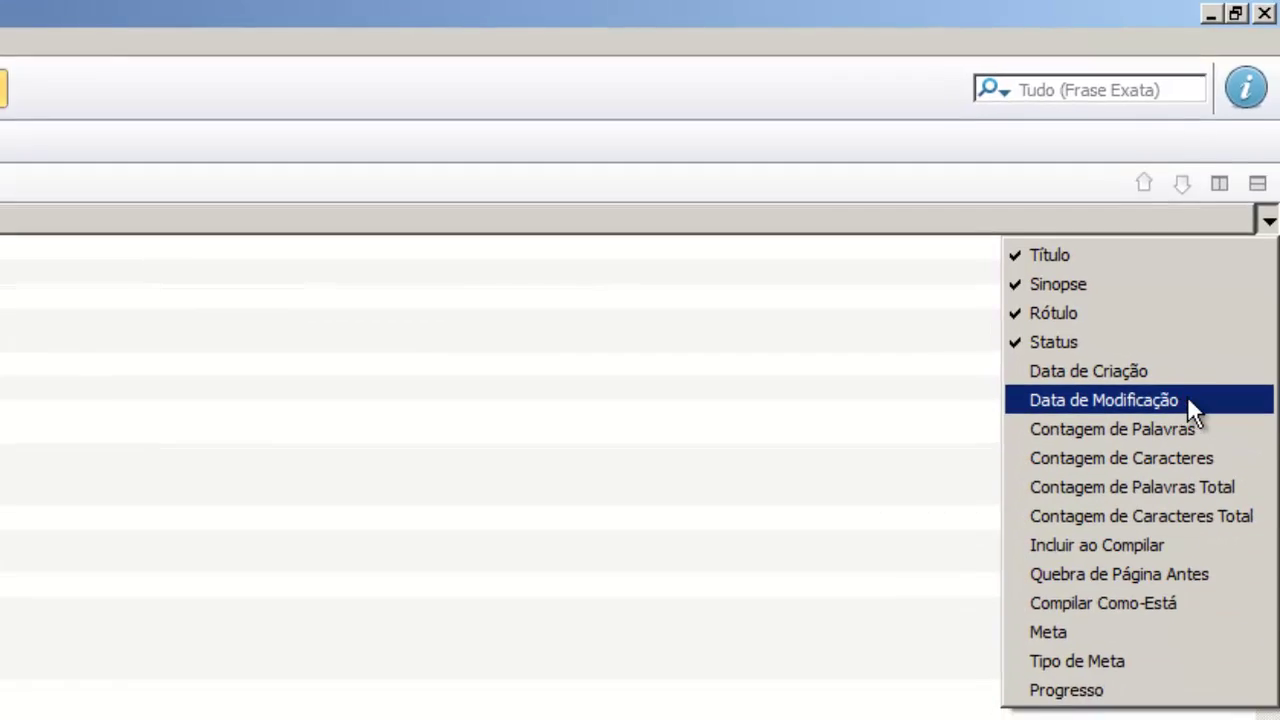
pyautogui.click(1190, 429)
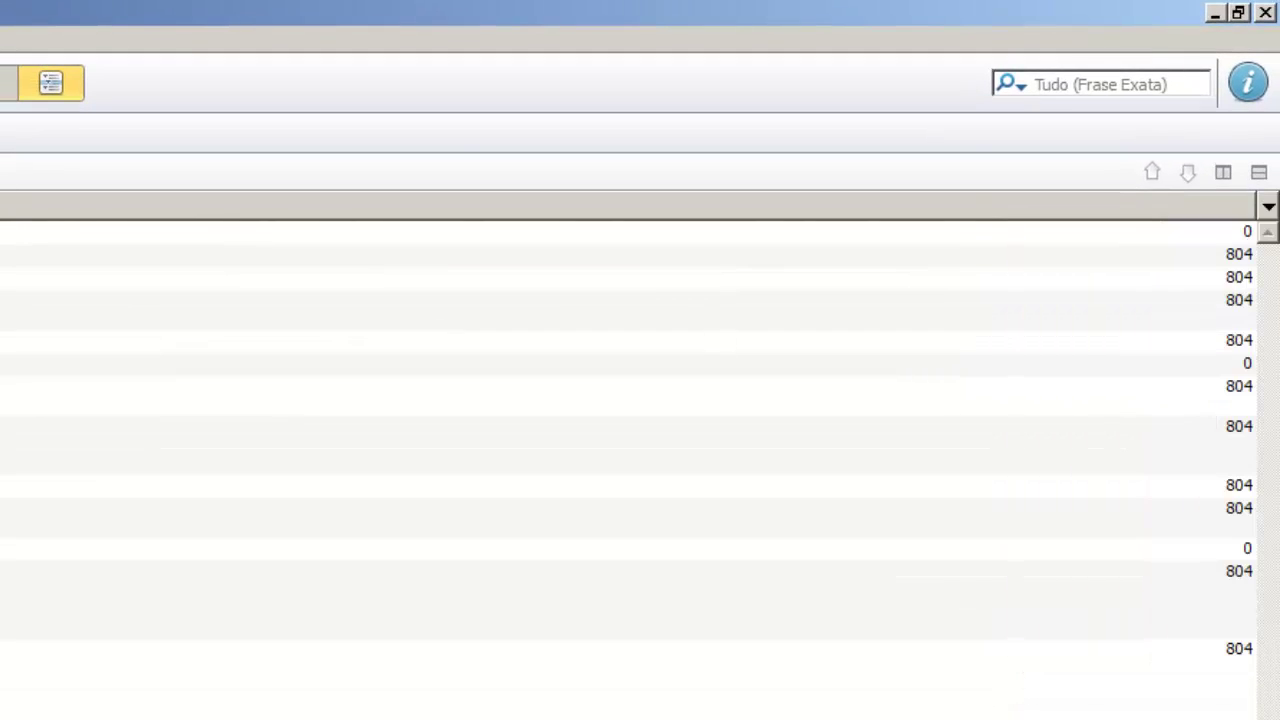
pyautogui.click(1266, 208)
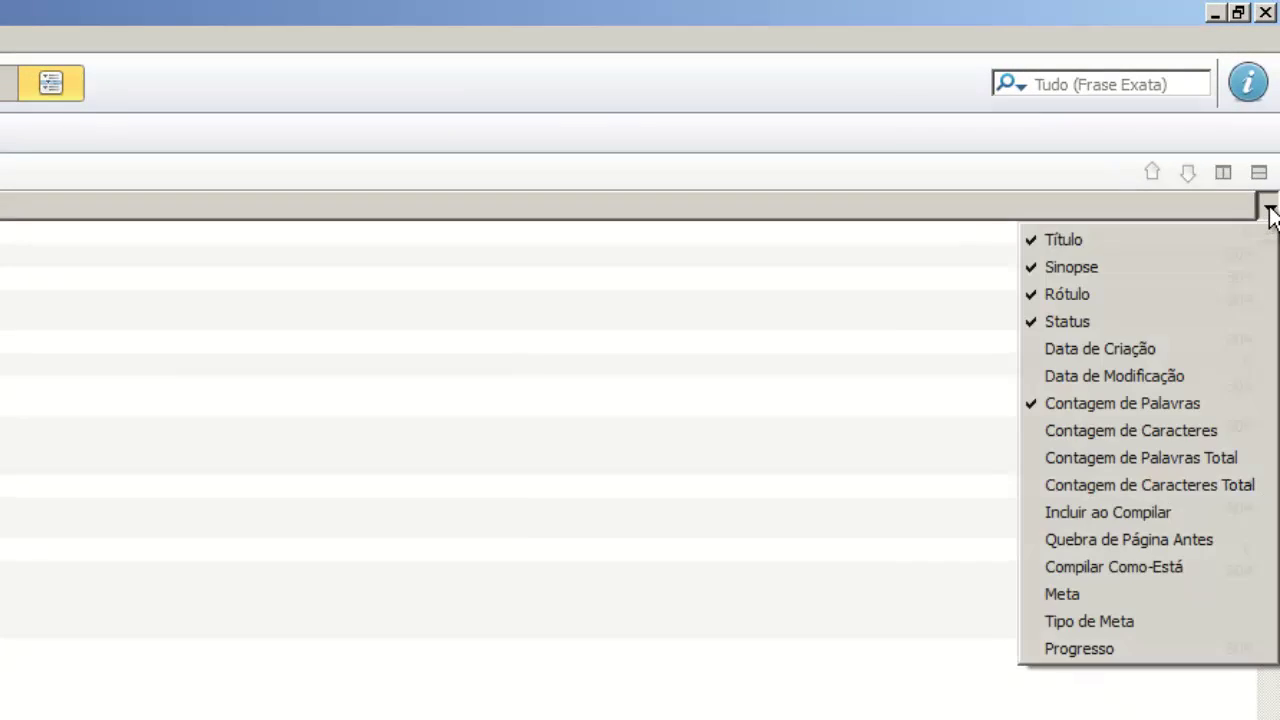
pyautogui.click(1233, 456)
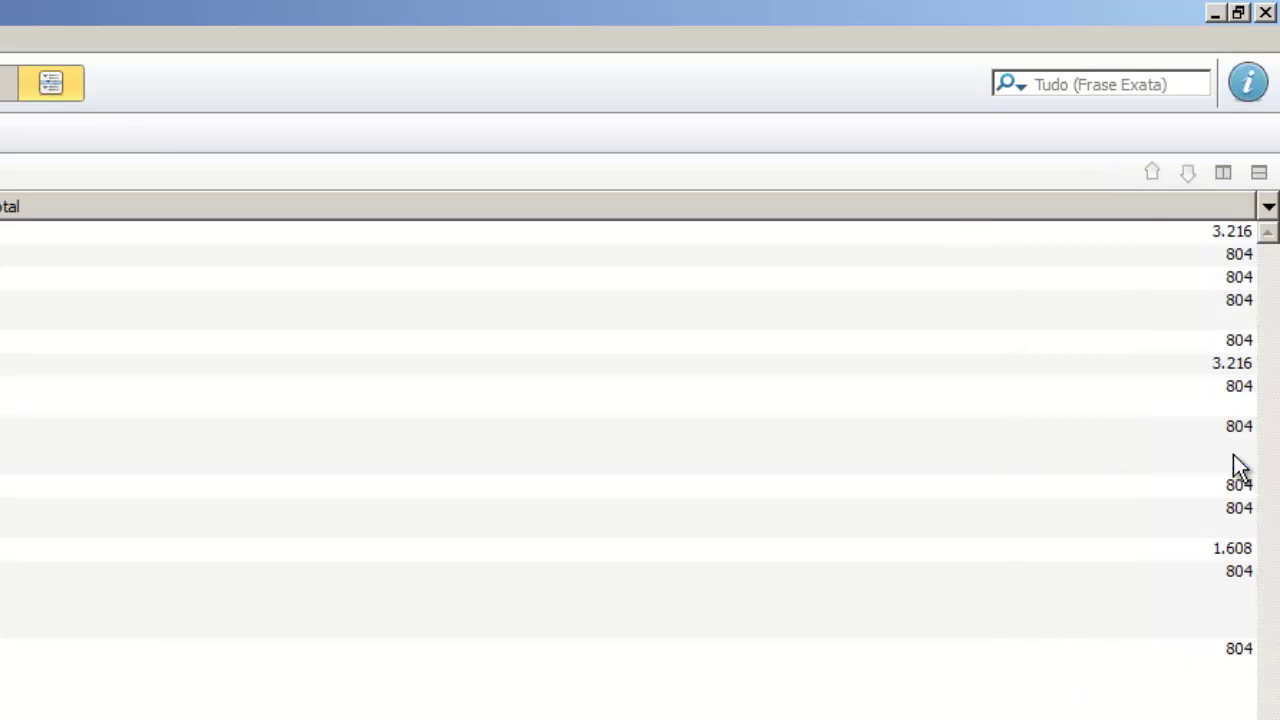
pyautogui.click(1266, 208)
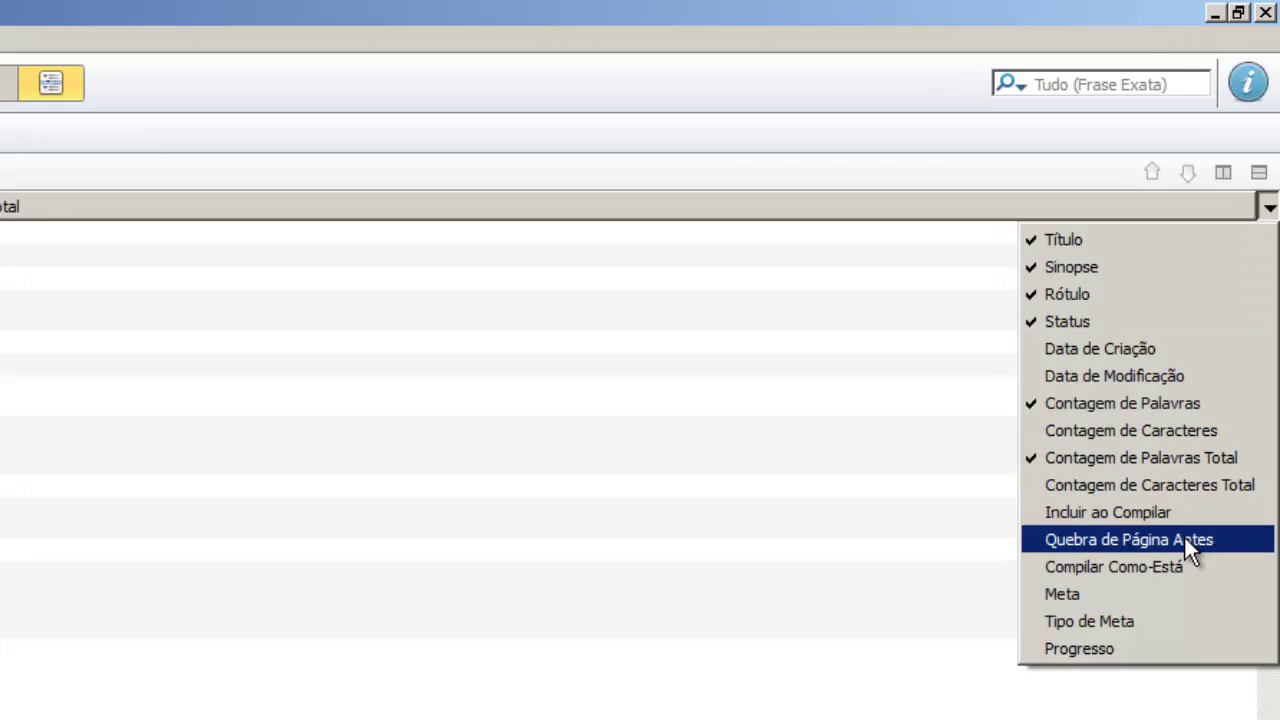
pyautogui.click(1176, 590)
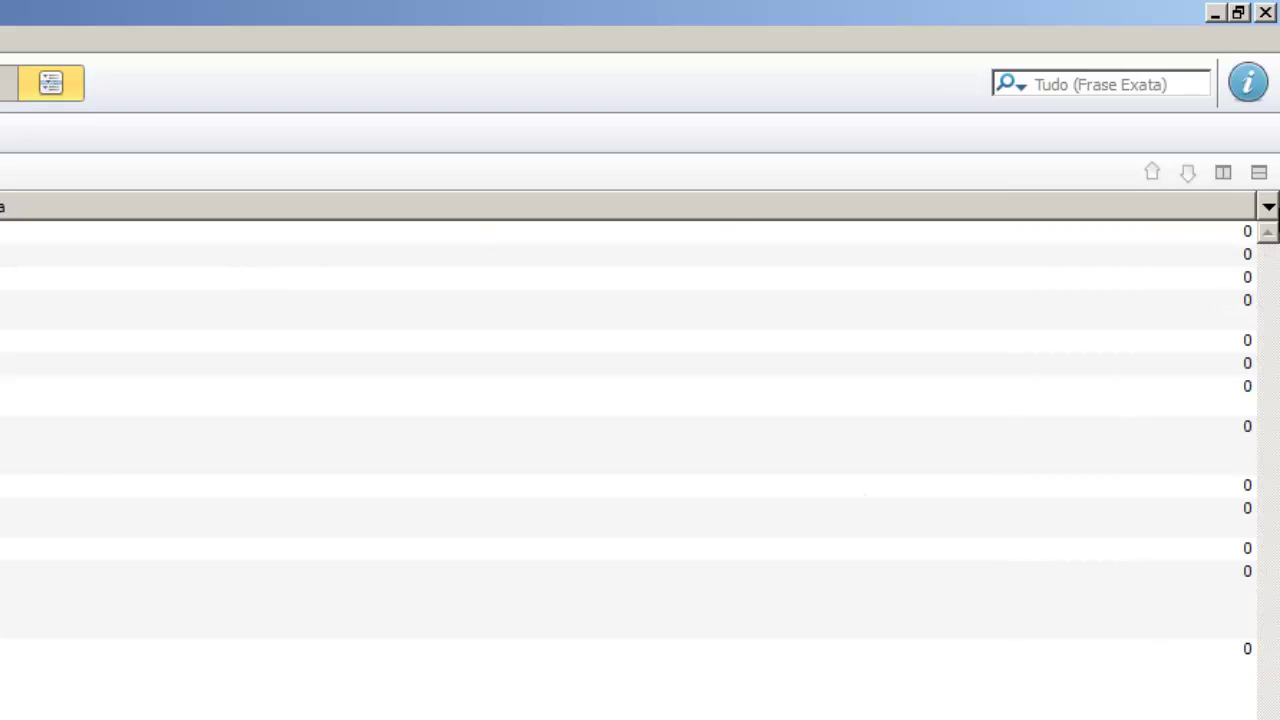
# Add the Progresso column to the outliner and slightly widen the Contagem de Palavras column.
pyautogui.click(1268, 206)
pyautogui.click(1079, 645)
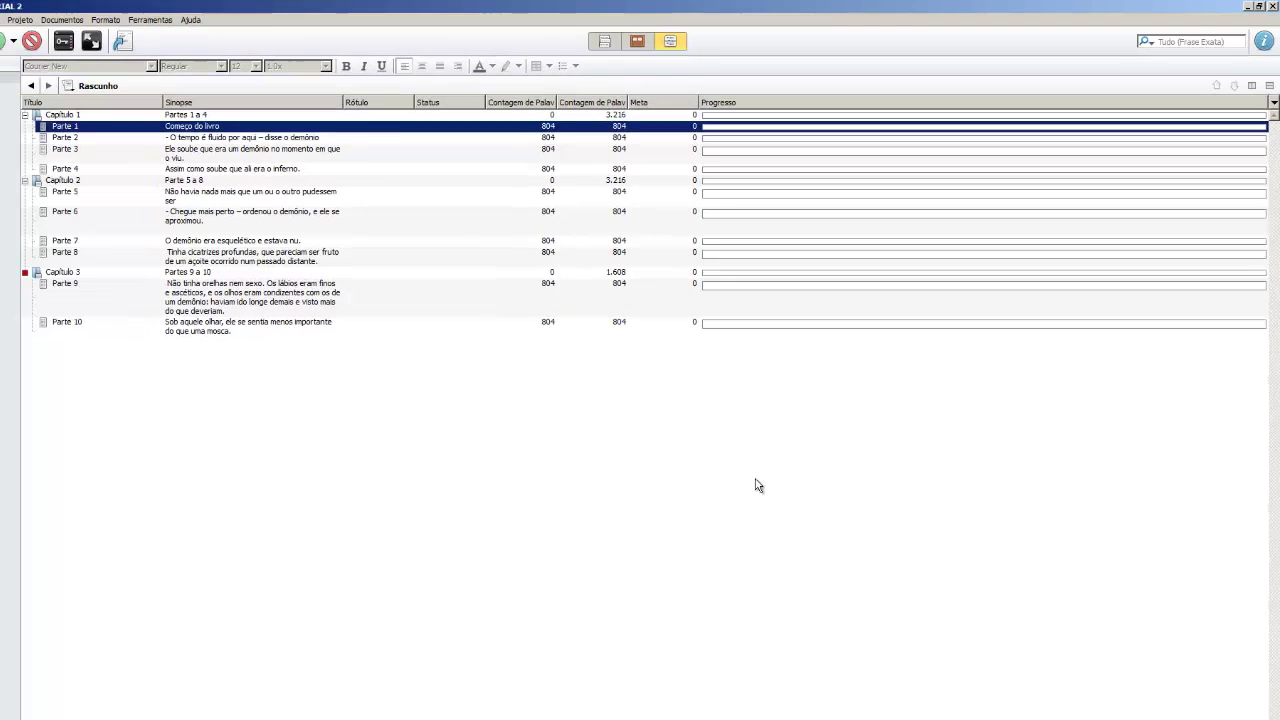
pyautogui.click(757, 485)
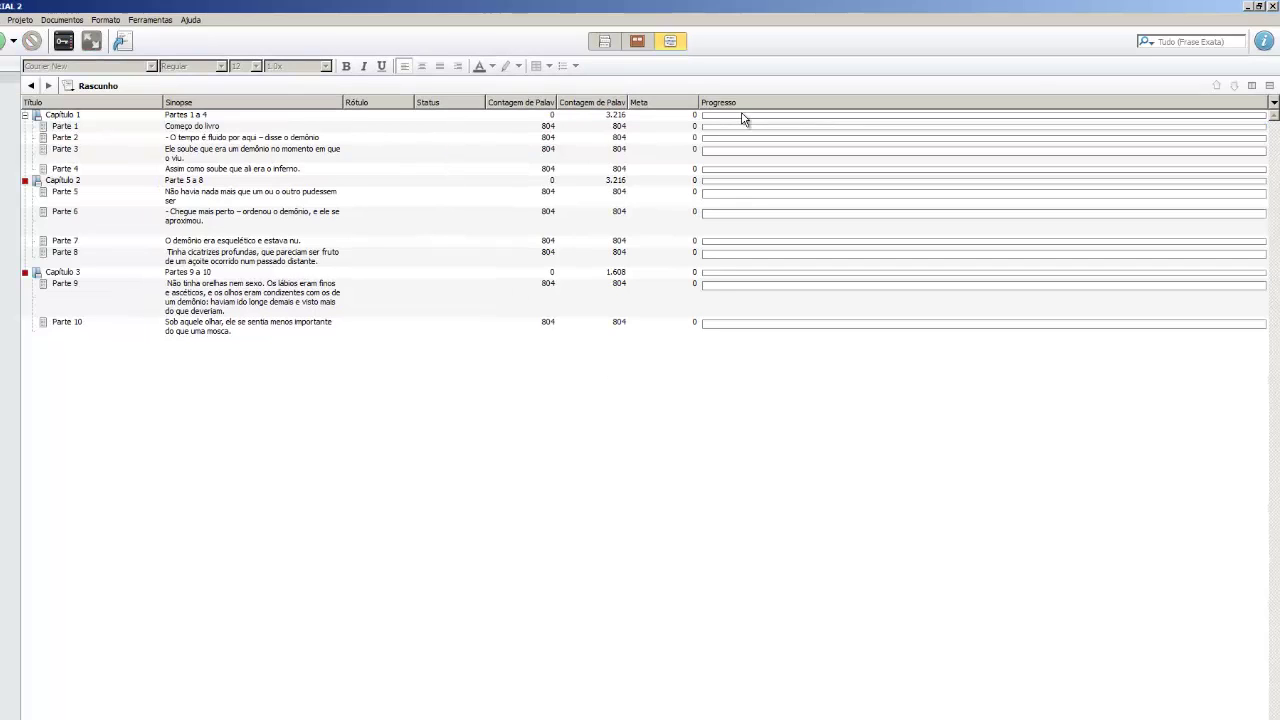
pyautogui.click(621, 183)
pyautogui.moveTo(558, 95); pyautogui.dragTo(565, 98)
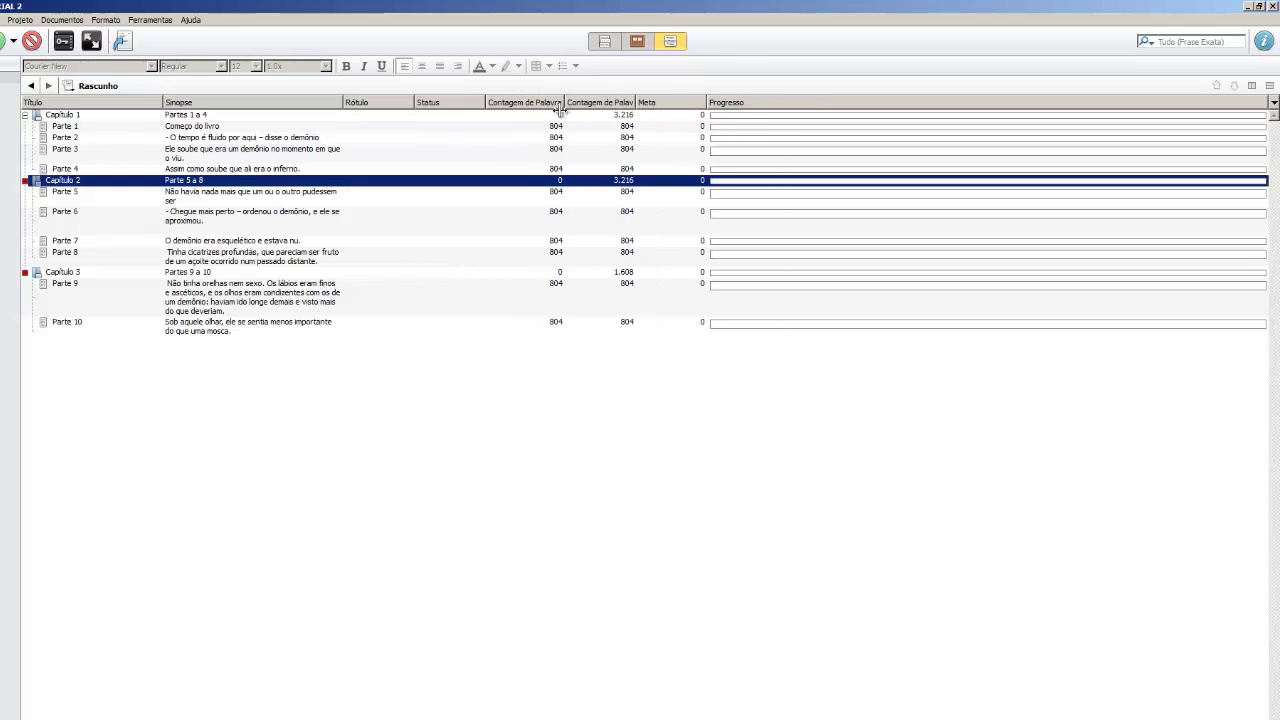
pyautogui.click(522, 138)
pyautogui.click(230, 116)
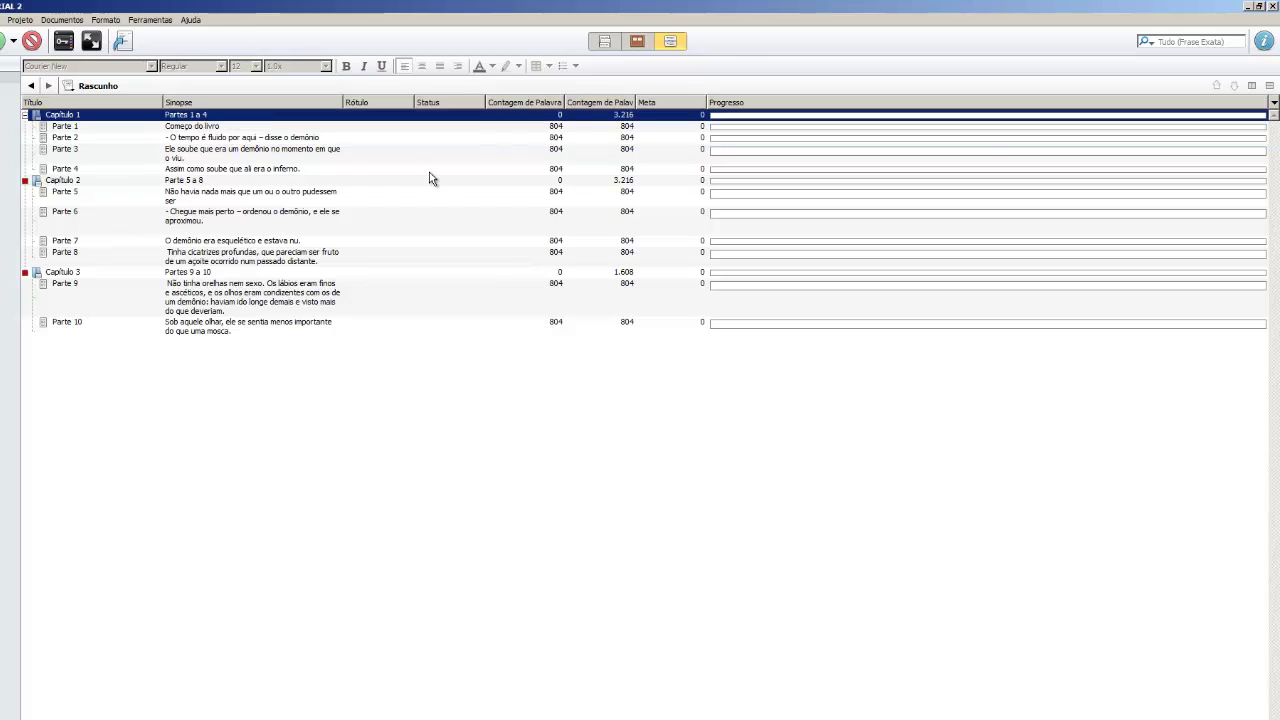
# Open Parte 1 of Capítulo 1 in the editor and set its document target to 1000 words.
pyautogui.click(26, 116)
pyautogui.click(26, 116)
pyautogui.click(48, 131)
pyautogui.doubleClick(44, 127)
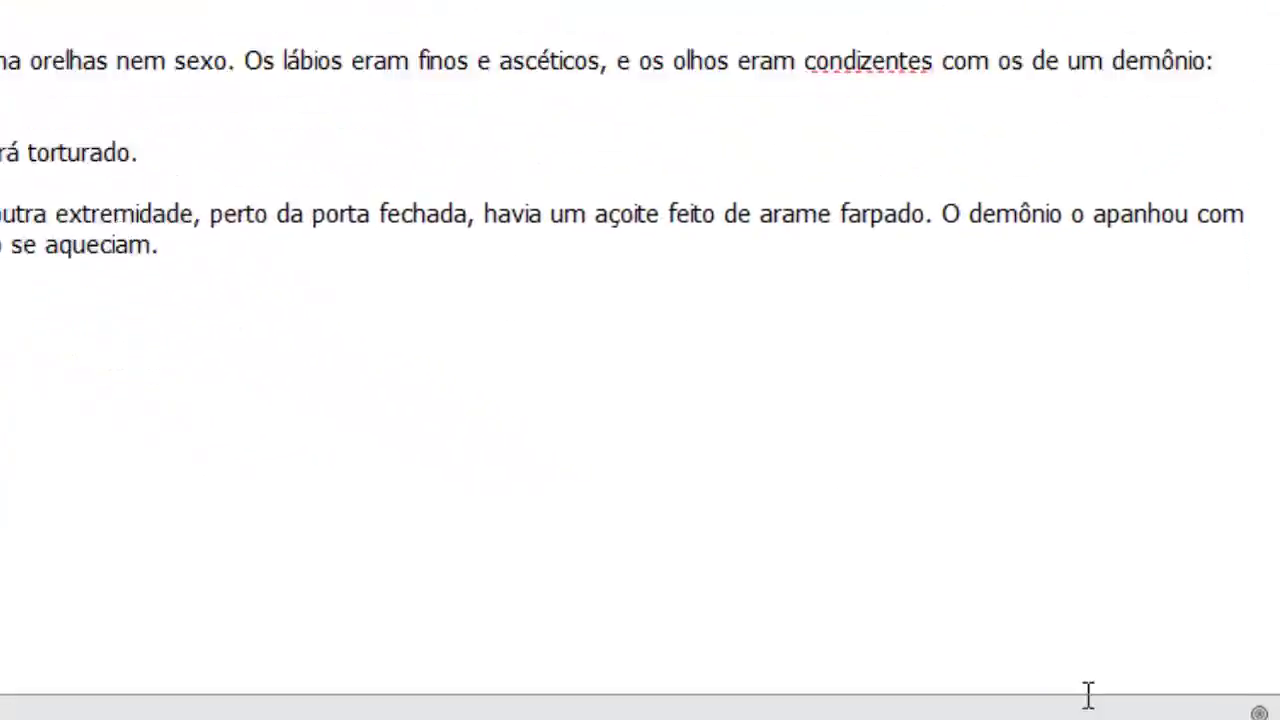
pyautogui.click(1258, 713)
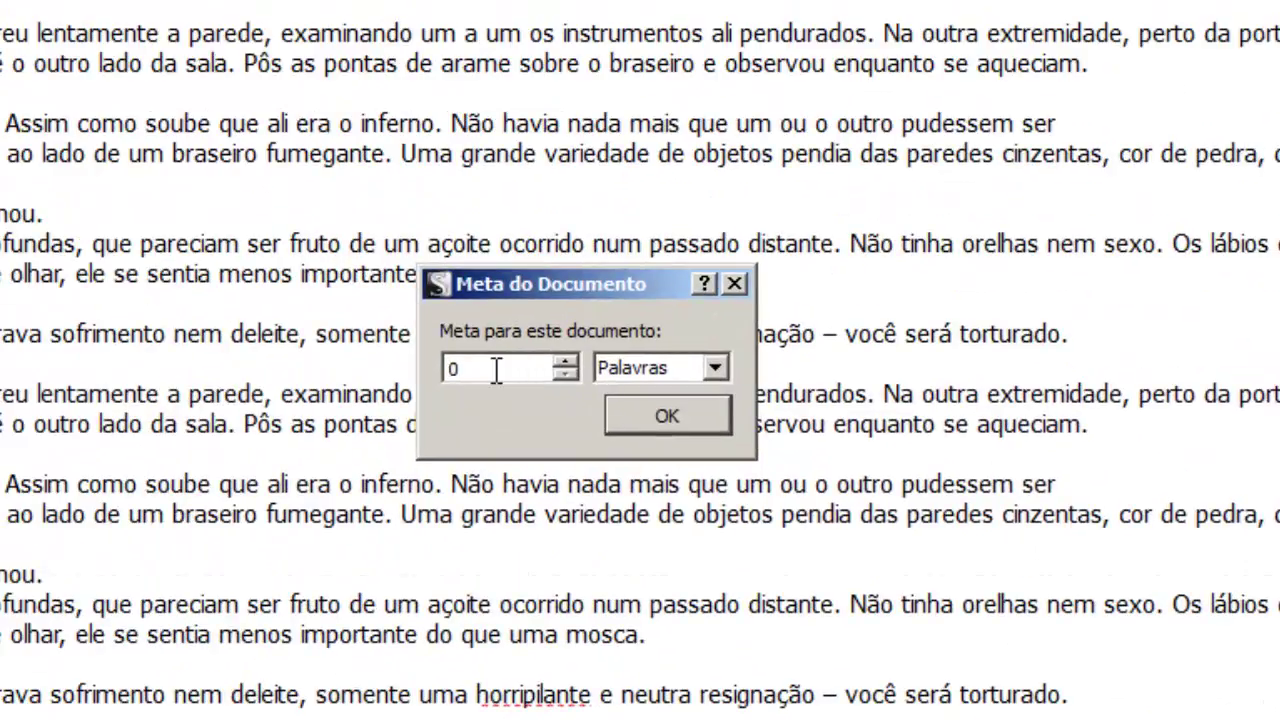
pyautogui.doubleClick(408, 318)
pyautogui.write('1000')
pyautogui.press('Return')
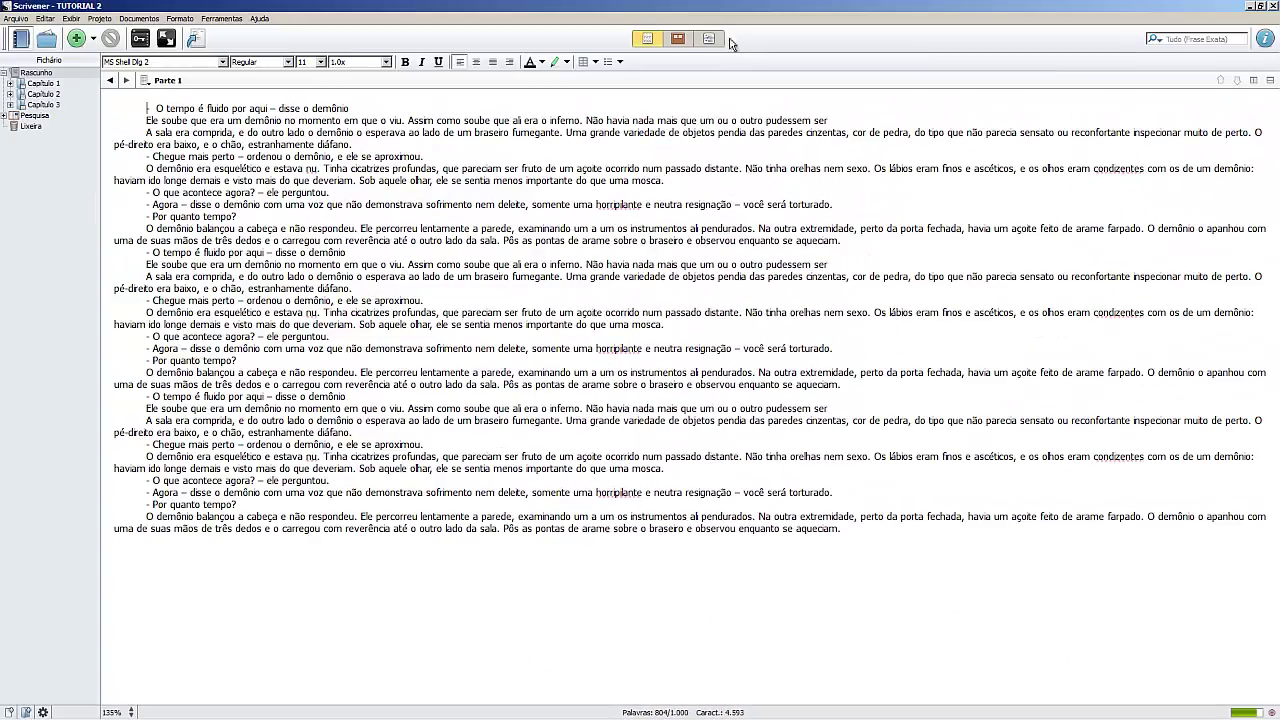
# Show Rascunho in the outliner again and expand Capítulo 1 to check the target and progress of Parte 1.
pyautogui.click(718, 39)
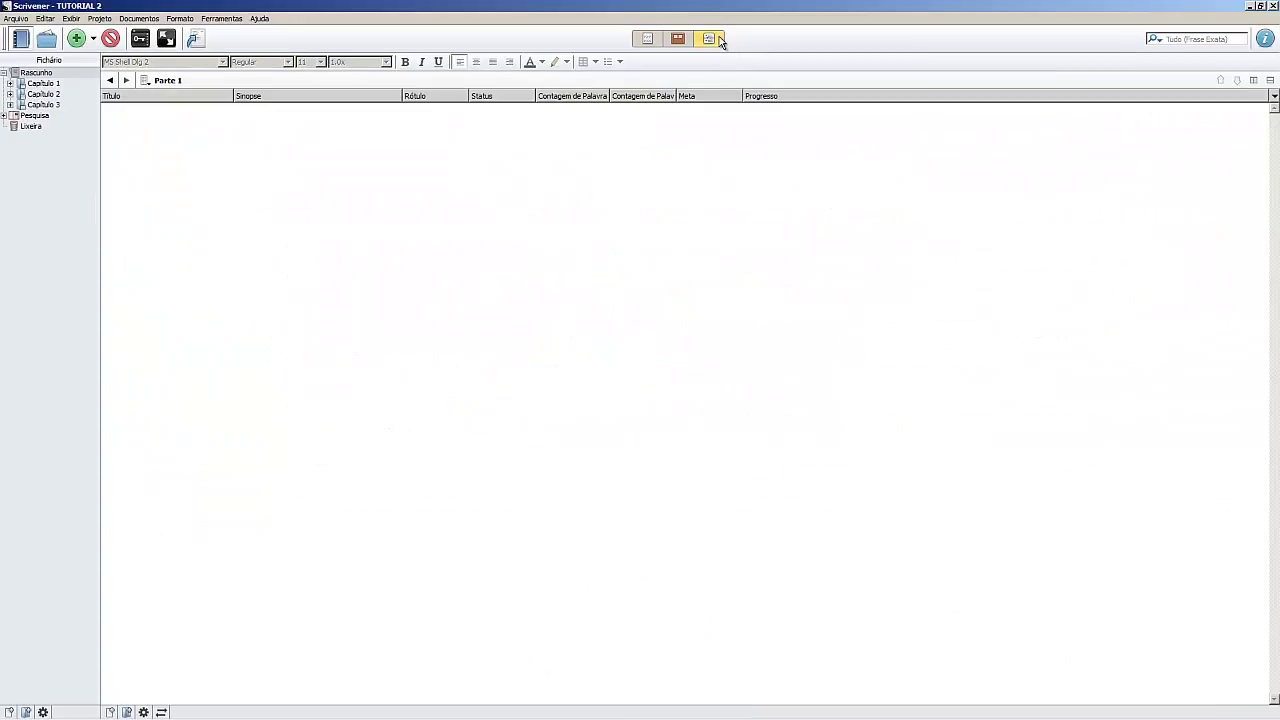
pyautogui.click(44, 74)
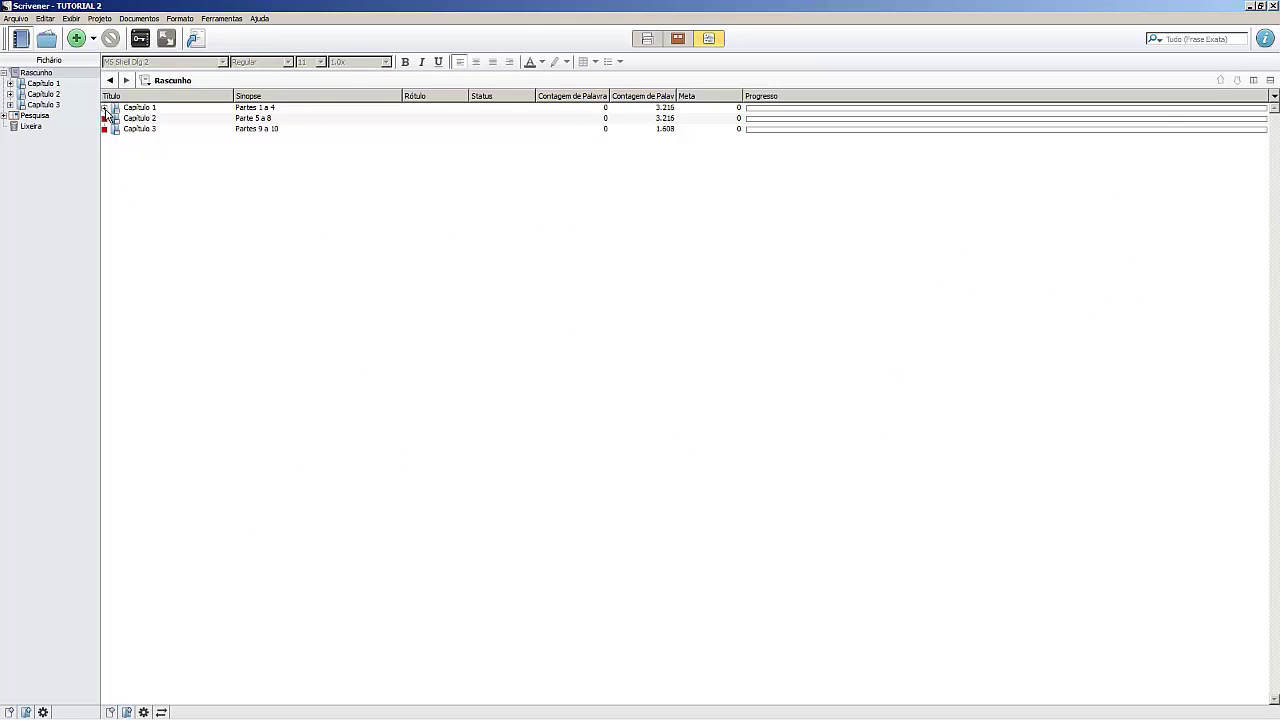
pyautogui.click(104, 107)
pyautogui.click(226, 119)
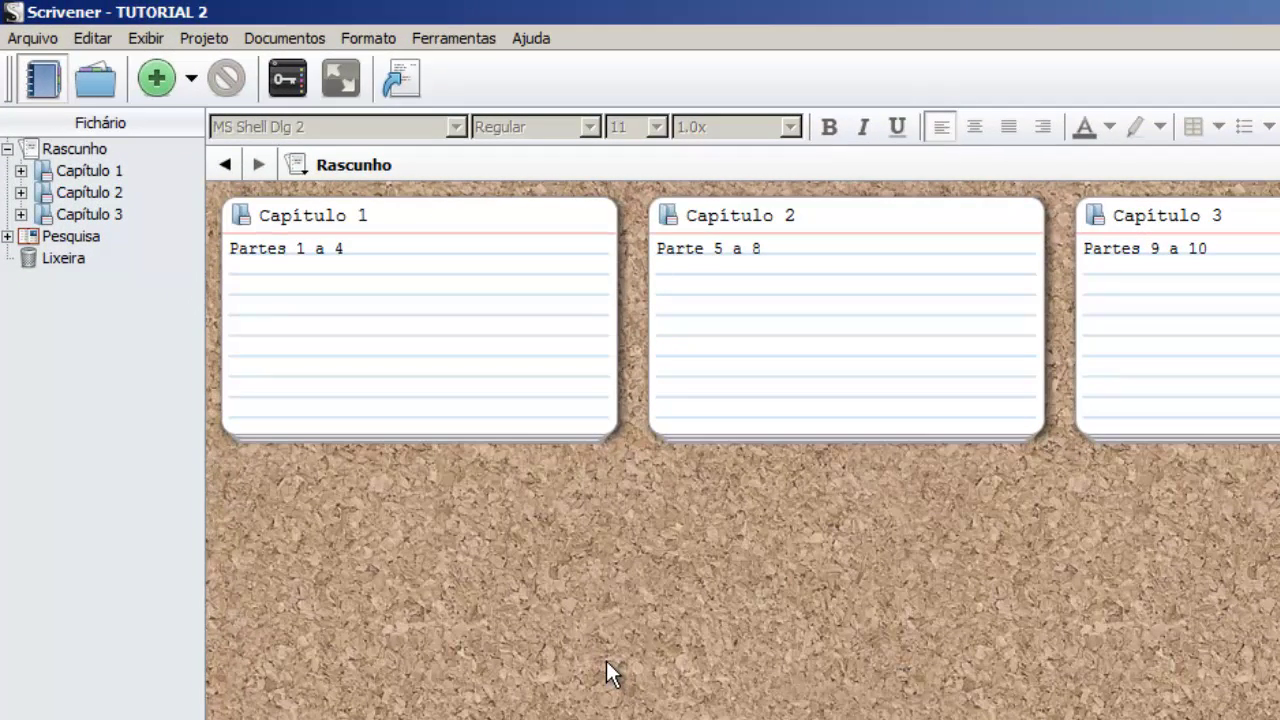
# Open the project targets and set the Rascunho target to 50000 words.
pyautogui.click(203, 40)
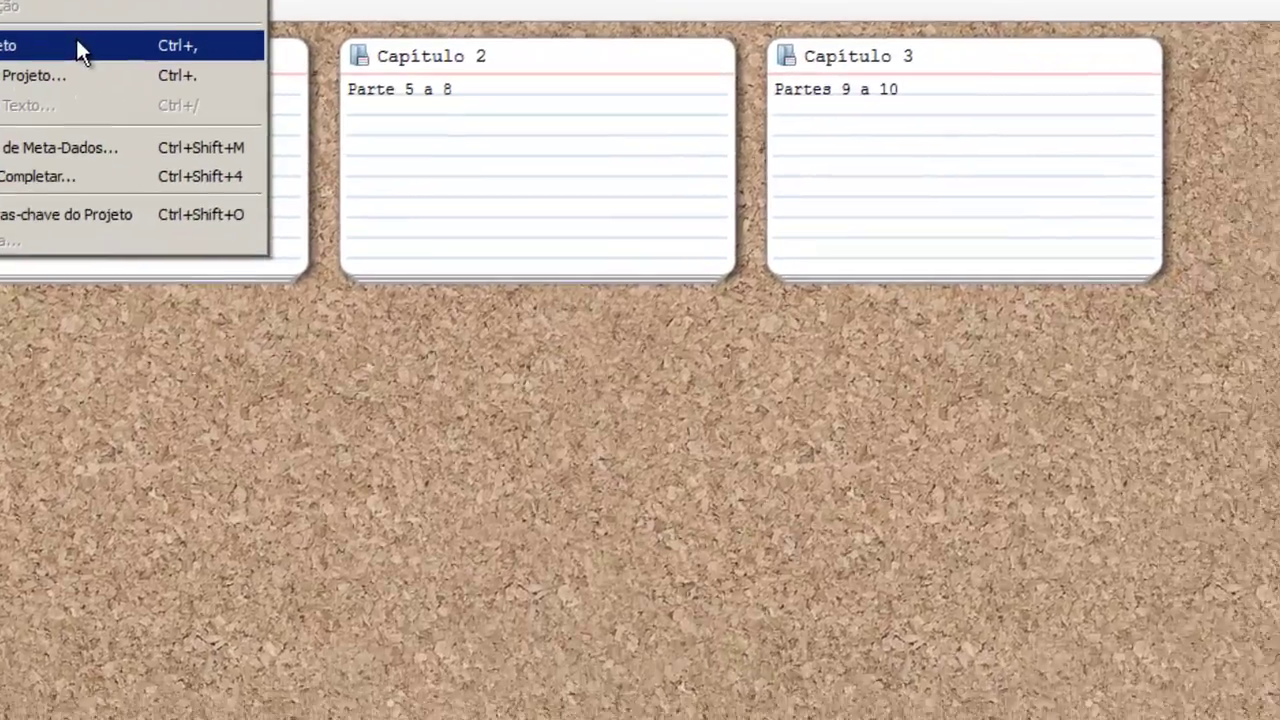
pyautogui.click(386, 205)
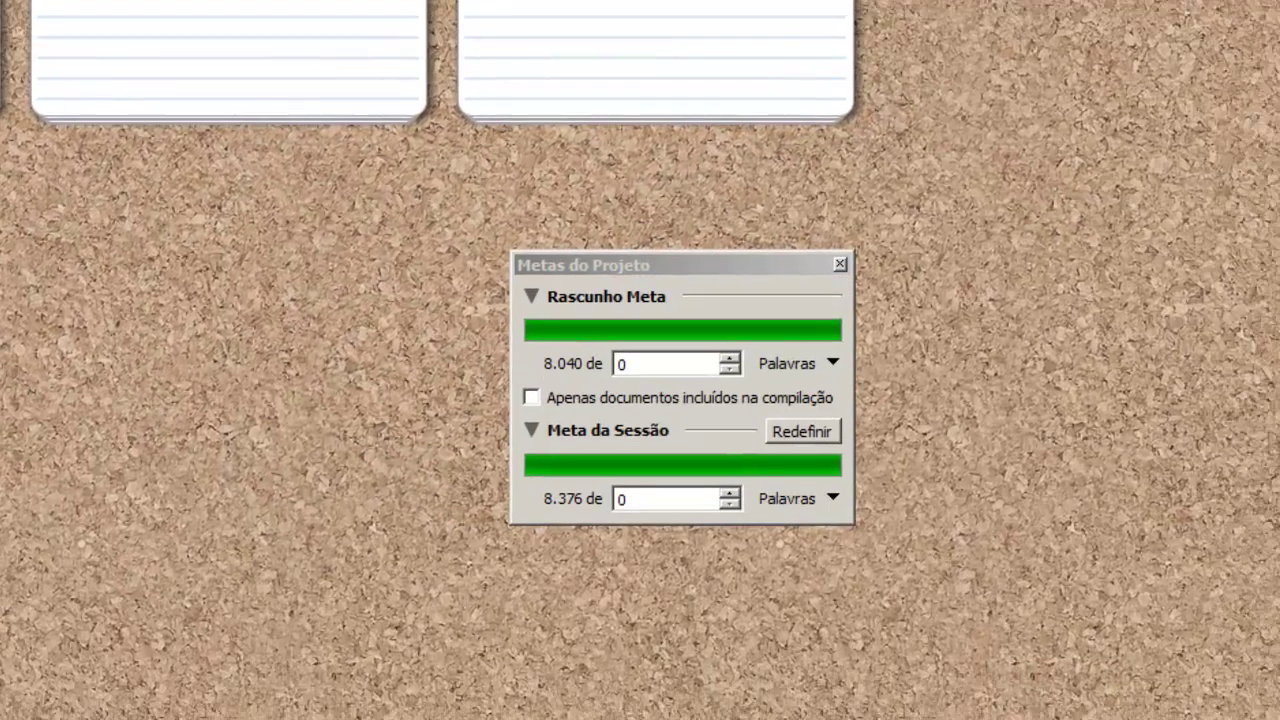
pyautogui.click(658, 373)
pyautogui.click(659, 372)
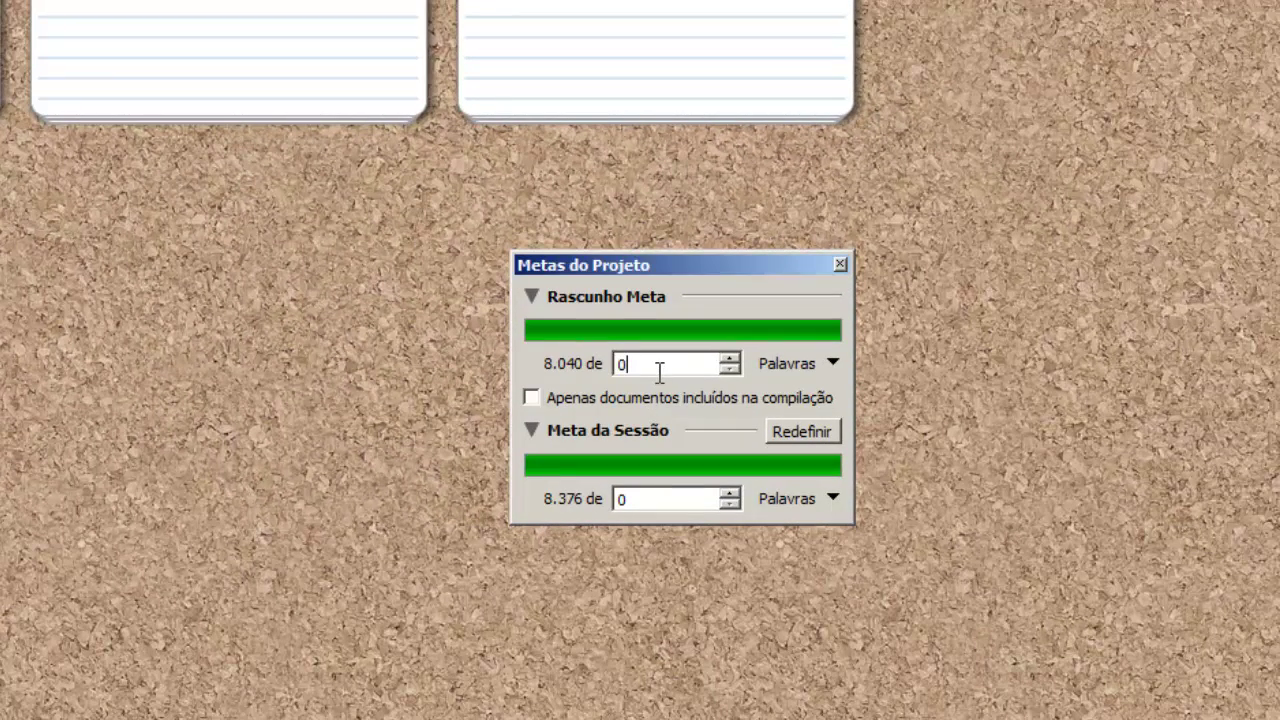
pyautogui.doubleClick(668, 365)
pyautogui.write('50000')
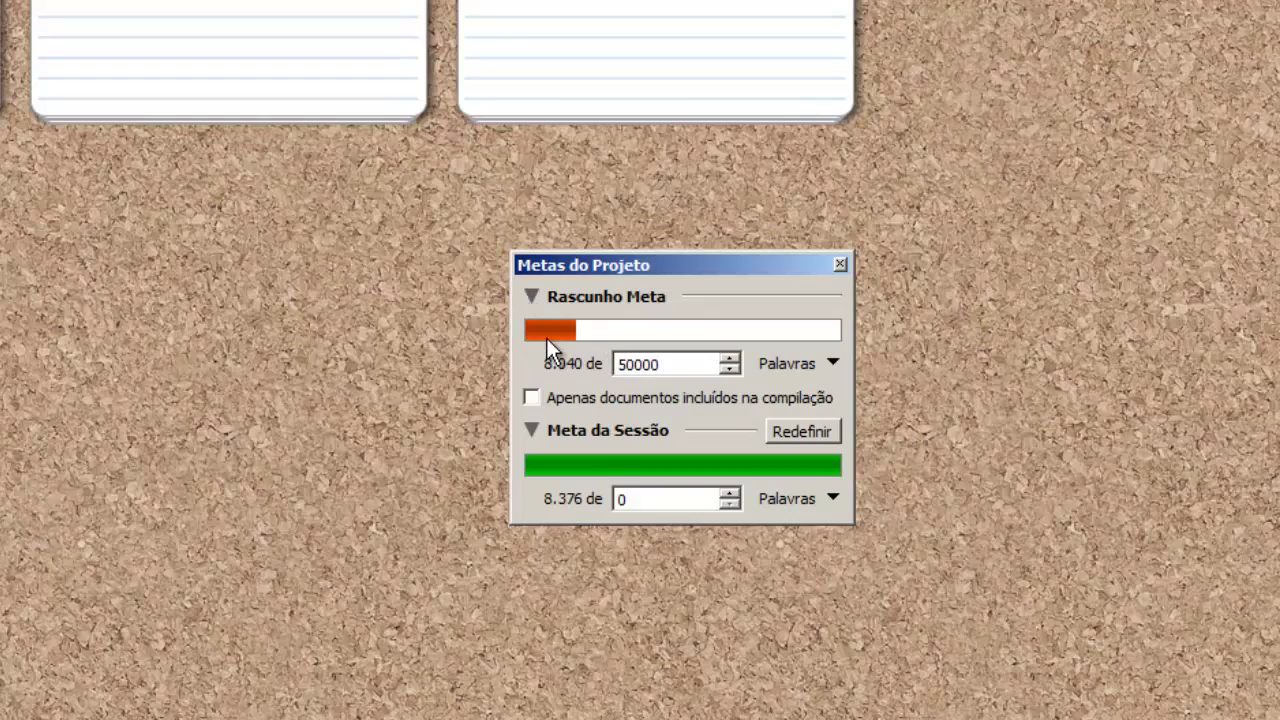
# Set the session target to 2000 words and close the project targets.
pyautogui.doubleClick(669, 500)
pyautogui.write('2000')
pyautogui.click(696, 366)
pyautogui.click(685, 505)
pyautogui.click(840, 264)
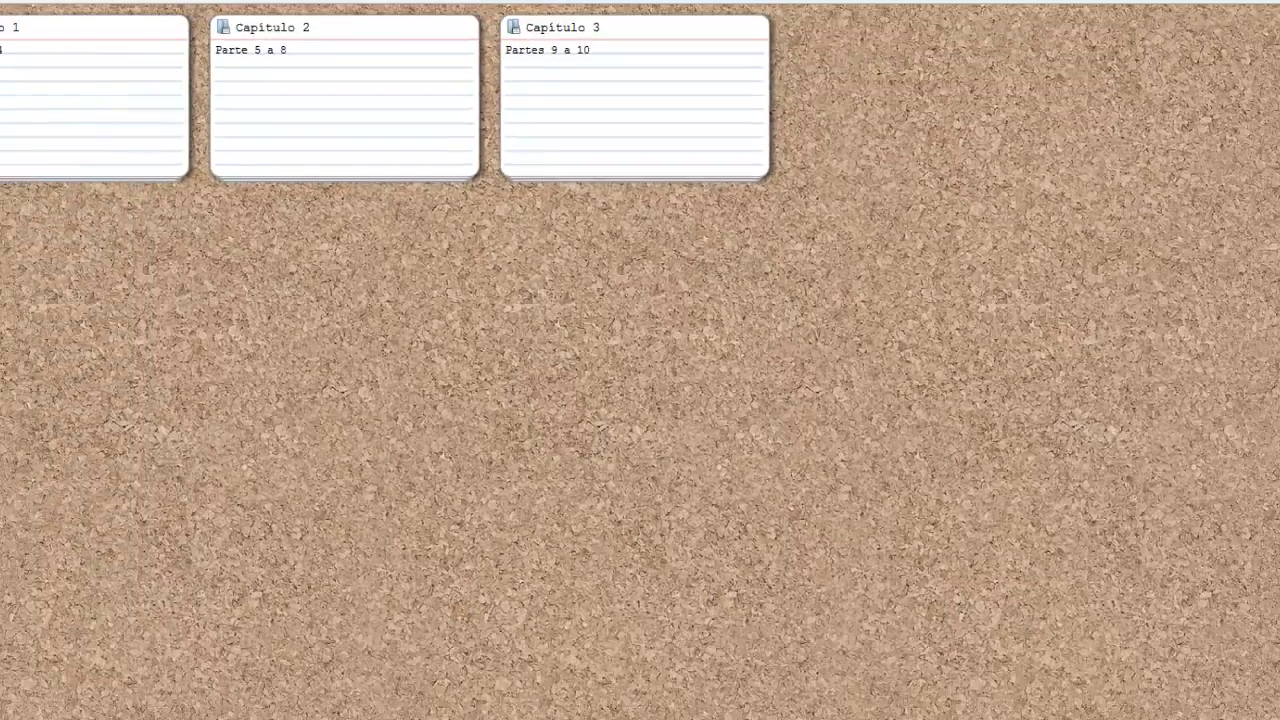
# Show Rascunho in the outliner with Capítulo 1, Capítulo 2 and Capítulo 3 expanded.
pyautogui.click(709, 38)
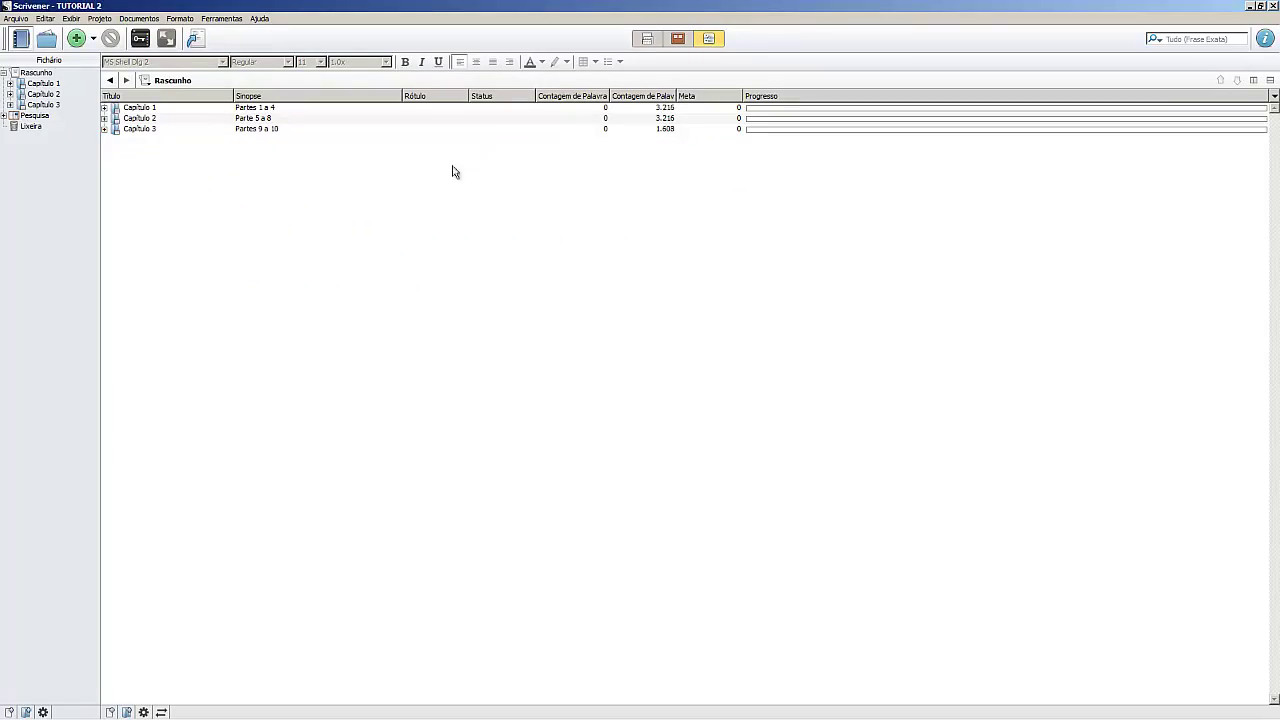
pyautogui.click(104, 107)
pyautogui.click(104, 169)
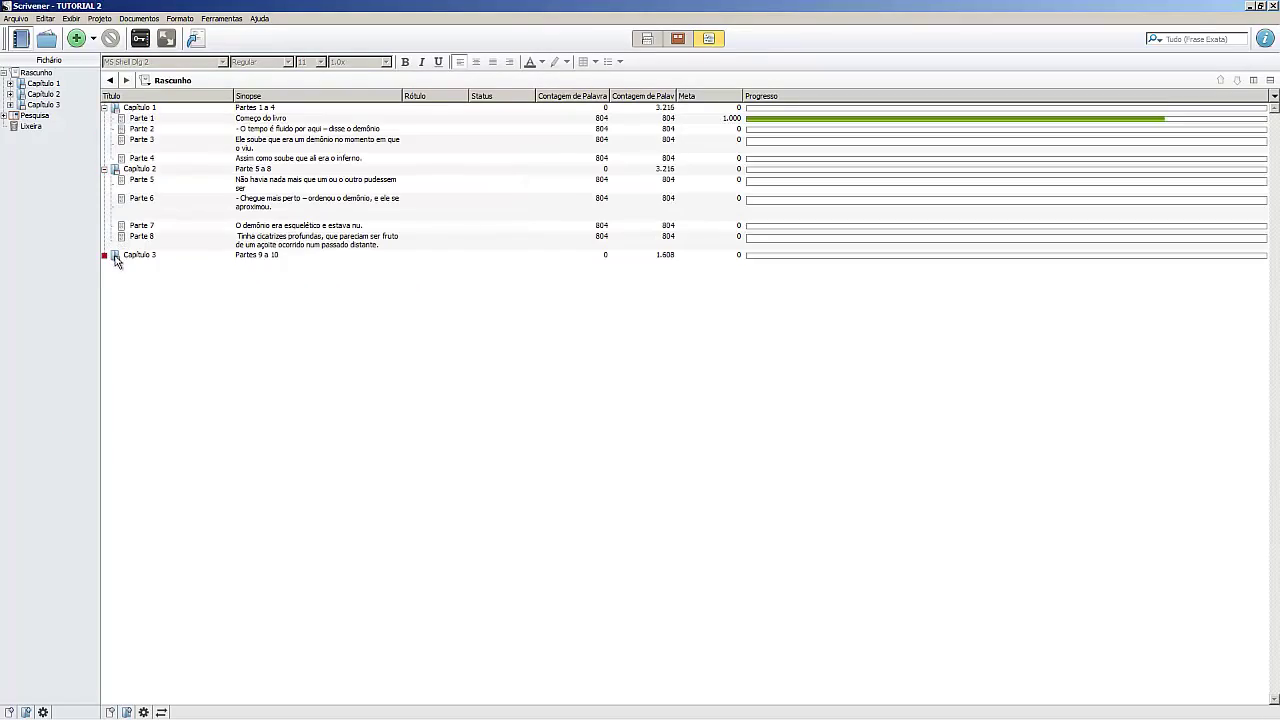
pyautogui.click(104, 255)
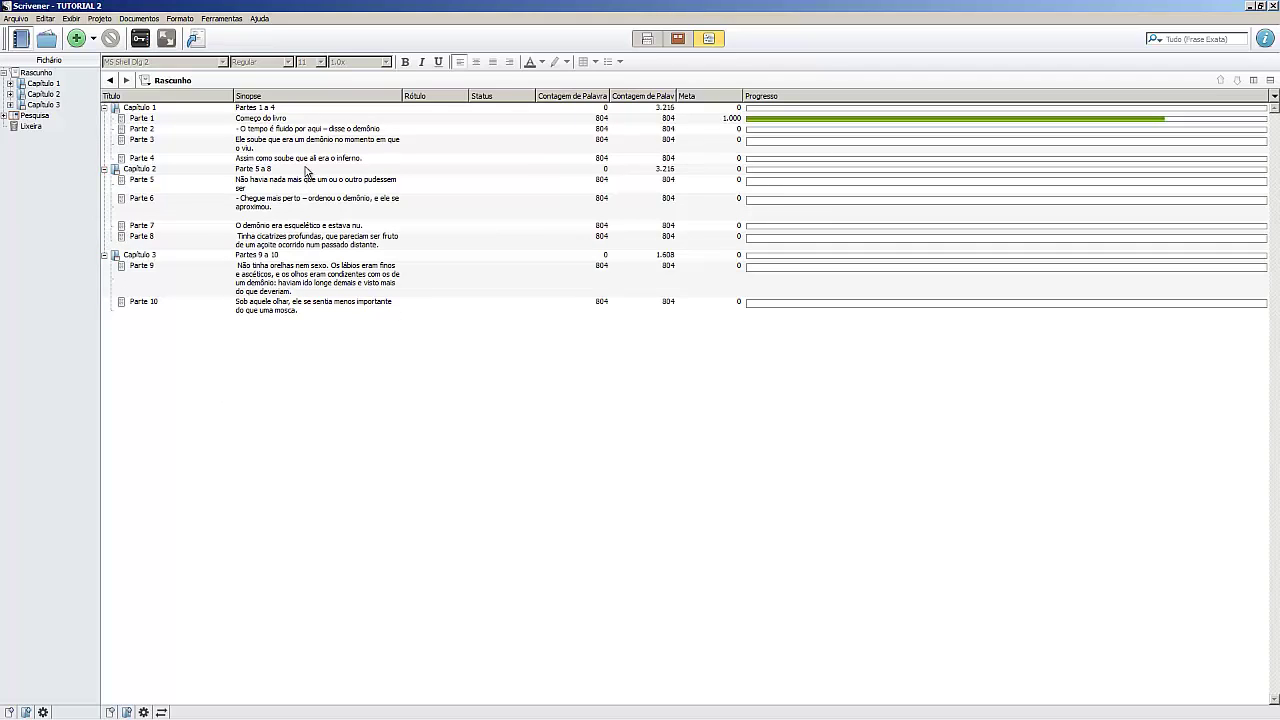
# Show the inspector and view the synopsis and metadata of Capítulo 1, Parte 1 and Parte 2.
pyautogui.rightClick(128, 120)
pyautogui.moveTo(152, 171)
pyautogui.click(1263, 38)
pyautogui.click(885, 109)
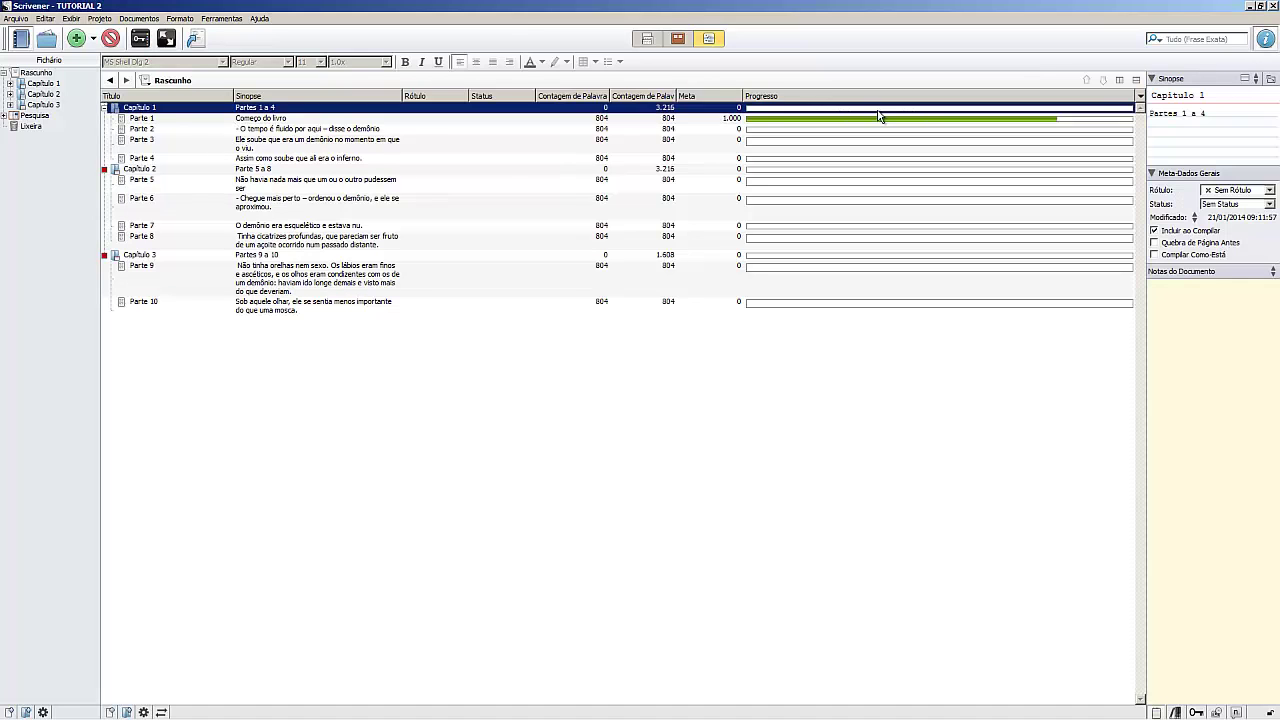
pyautogui.click(152, 118)
pyautogui.click(148, 130)
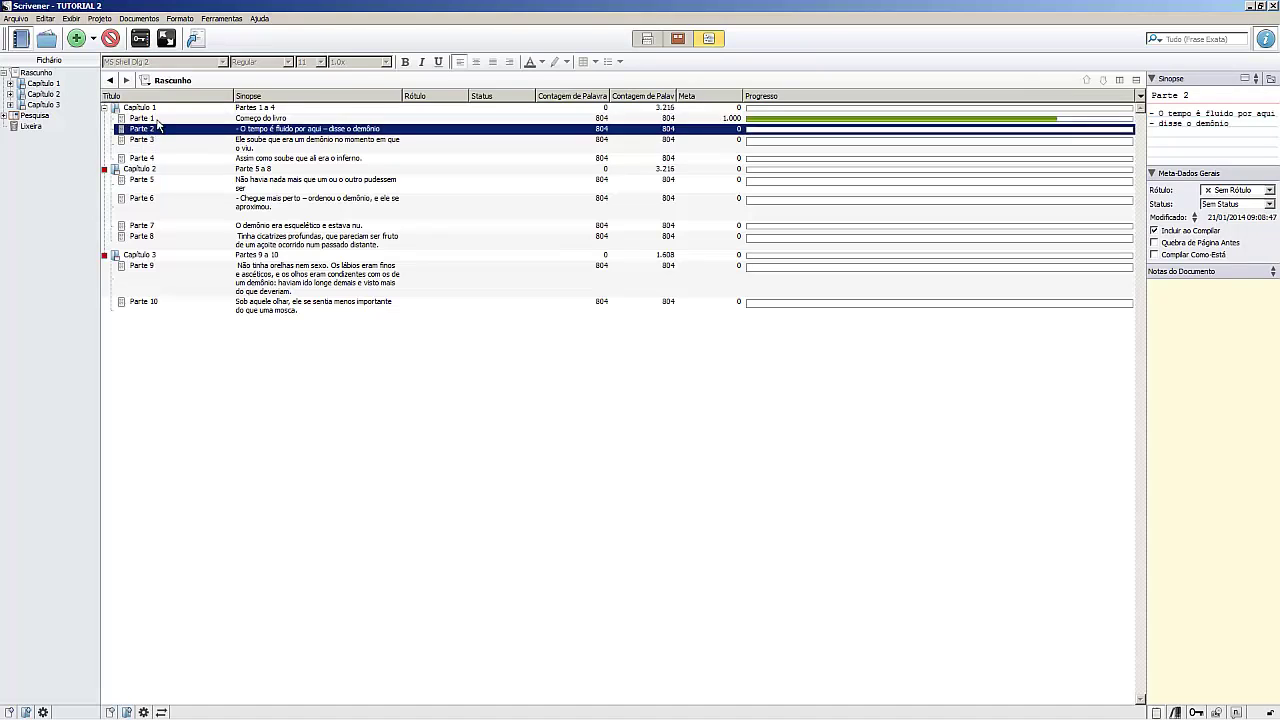
# Look through the label and status options available for Parte 1.
pyautogui.rightClick(142, 119)
pyautogui.press('Escape')
pyautogui.click(145, 121)
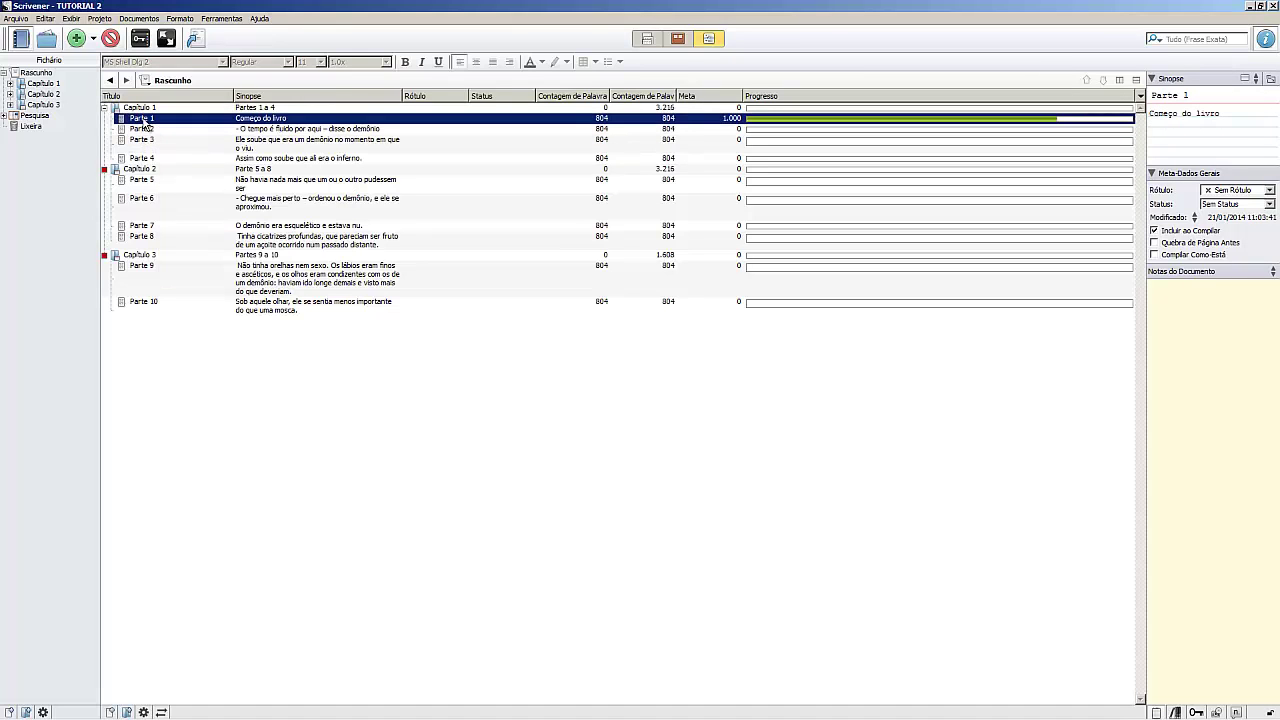
pyautogui.rightClick(145, 121)
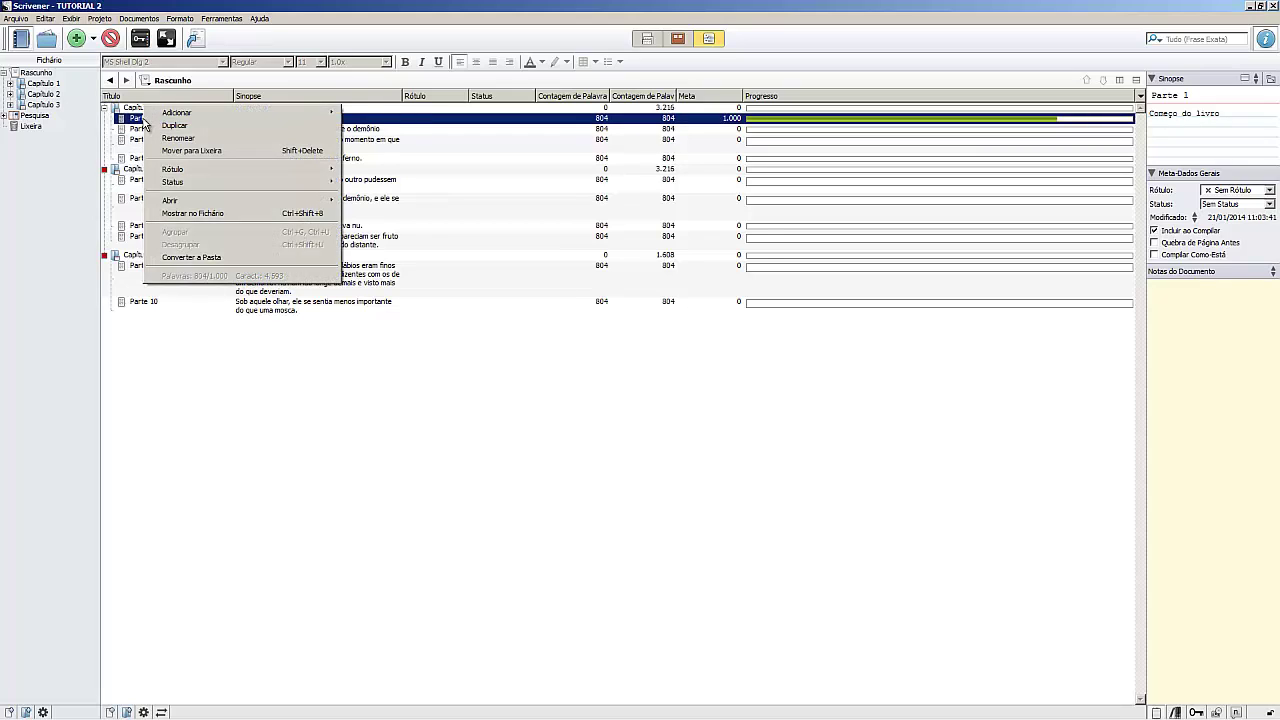
pyautogui.moveTo(205, 169)
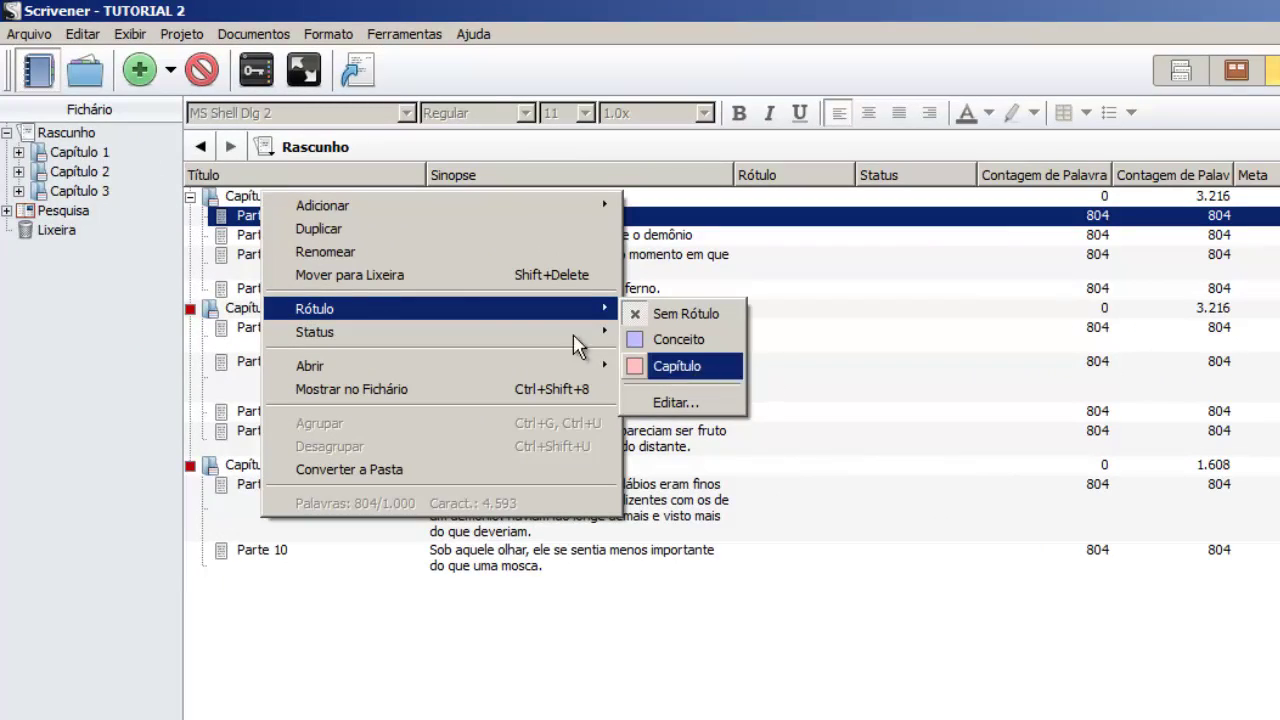
pyautogui.moveTo(399, 335)
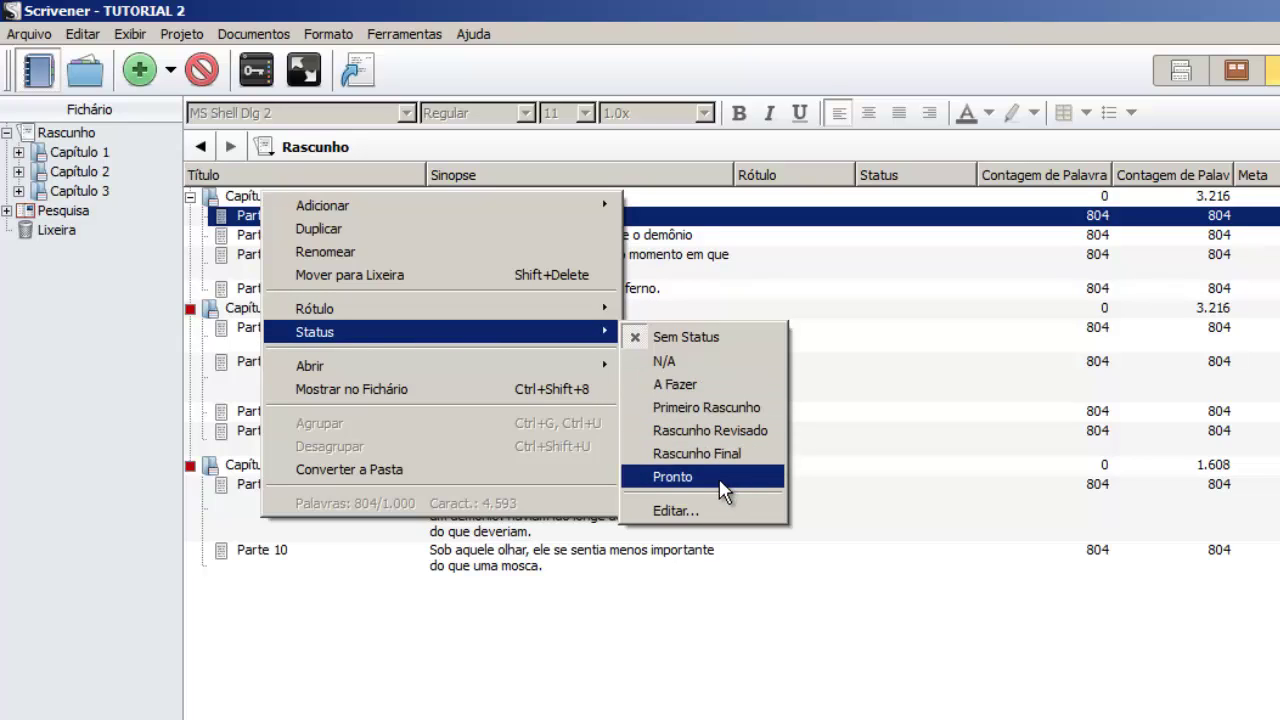
pyautogui.moveTo(447, 305)
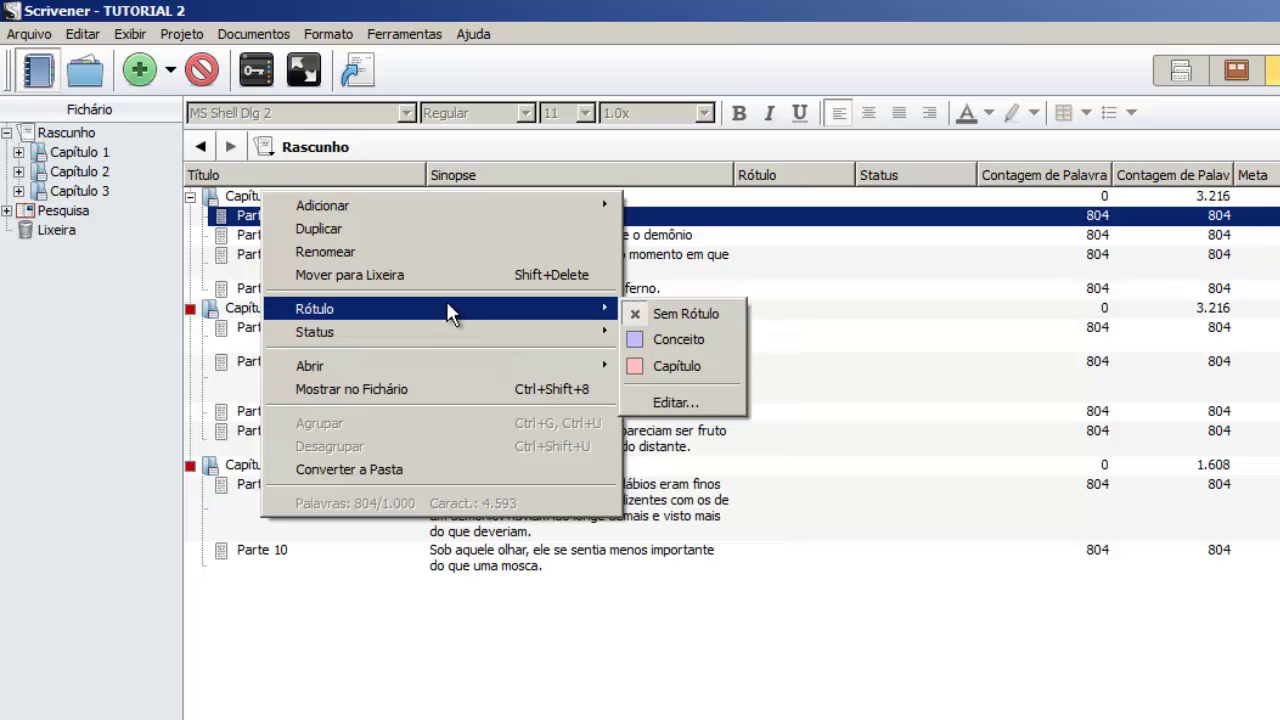
# Open the project's metadata settings and review the Status and Rótulos lists, including the Conceito and Capítulo labels.
pyautogui.click(686, 401)
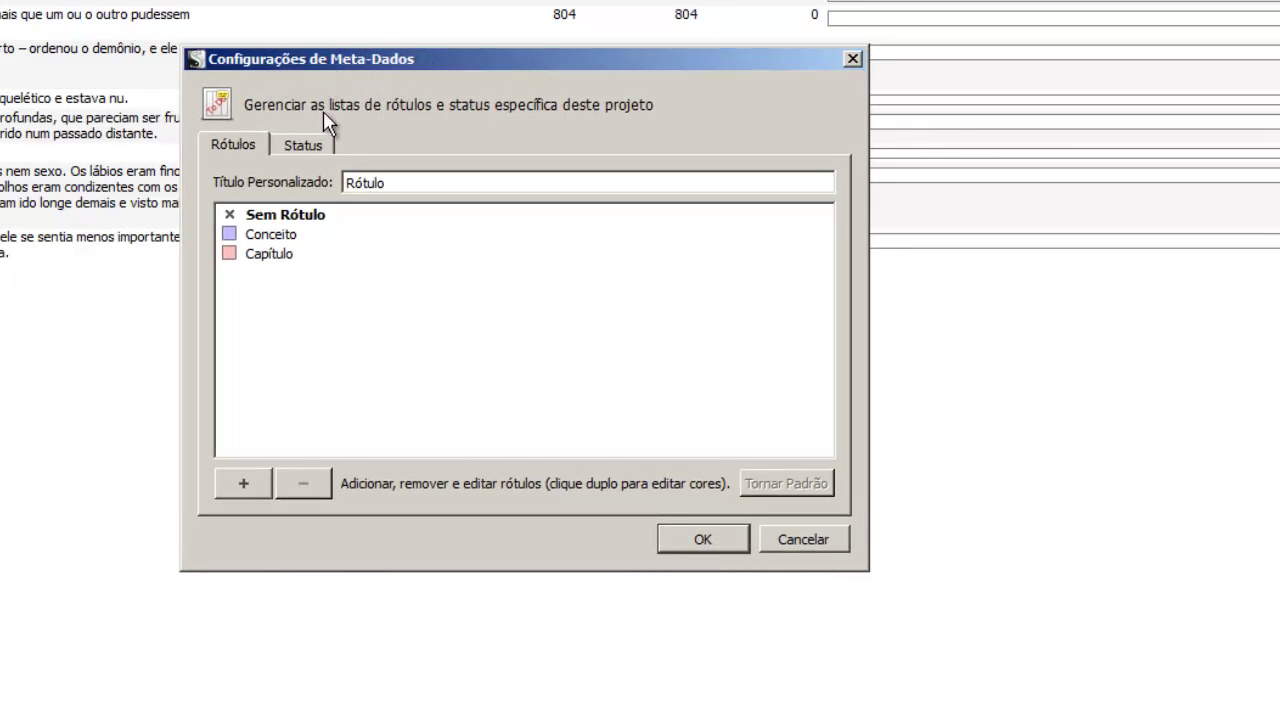
pyautogui.click(298, 146)
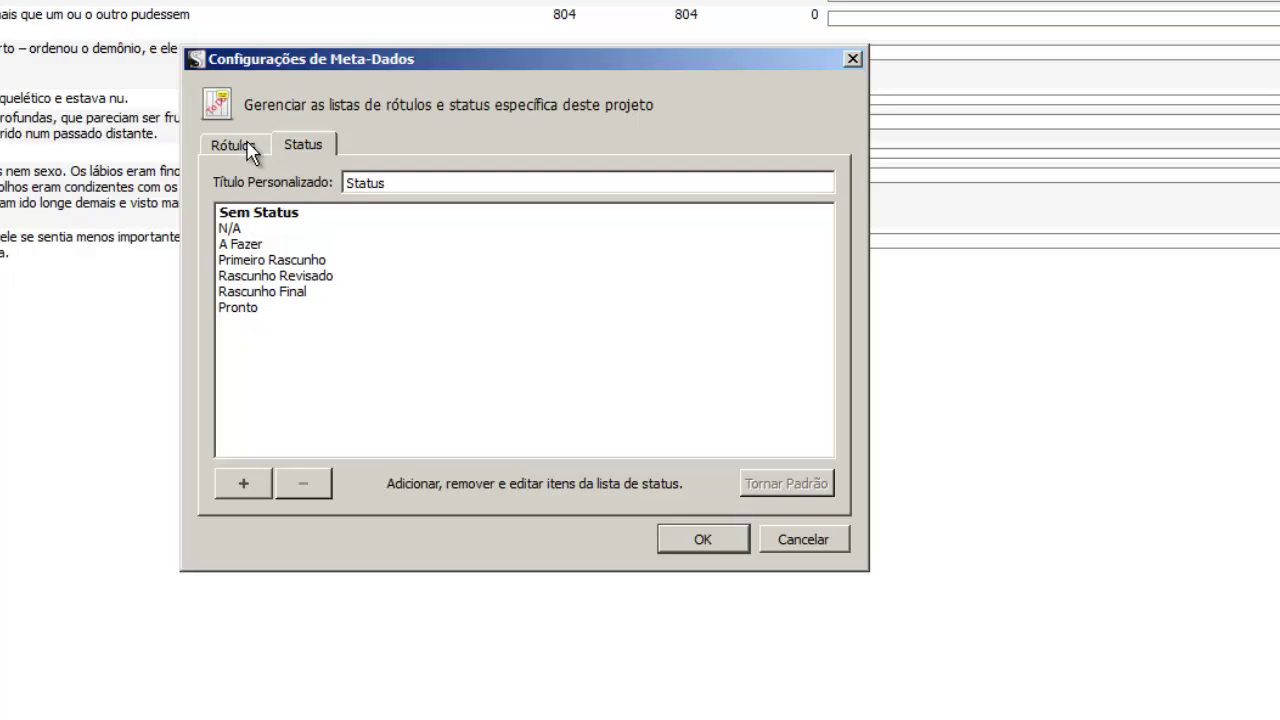
pyautogui.click(248, 148)
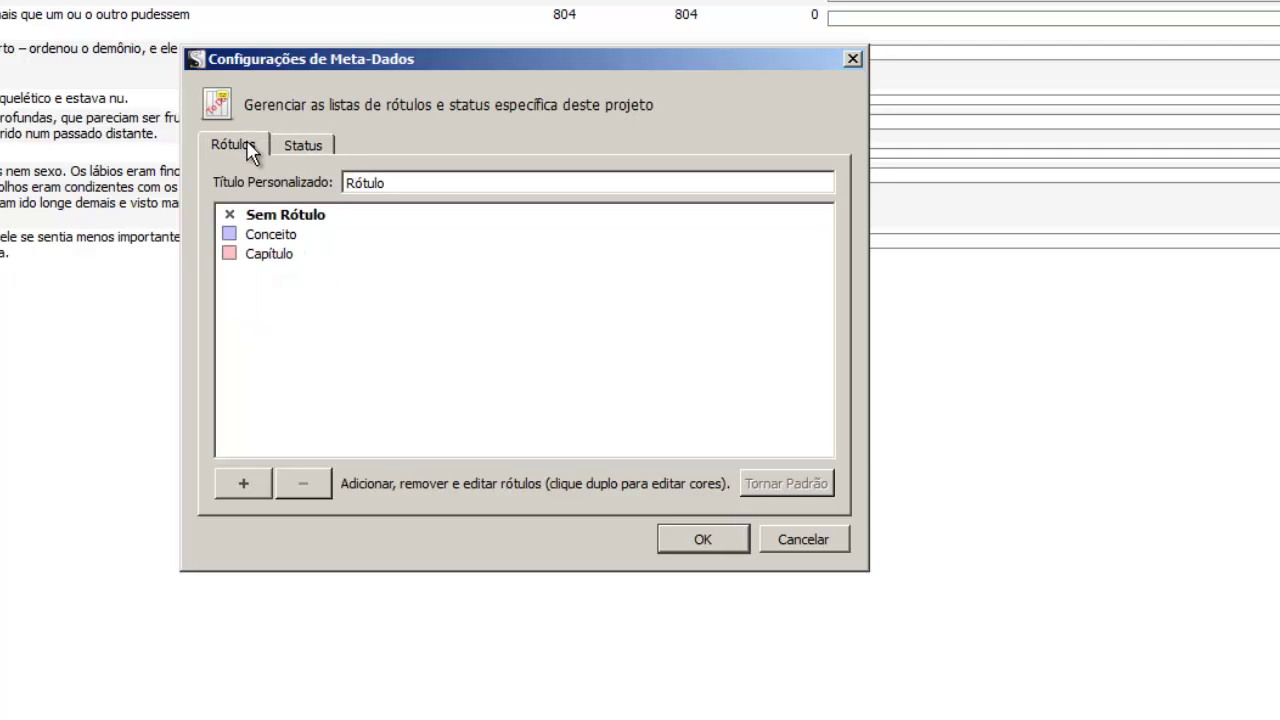
pyautogui.click(238, 236)
pyautogui.click(237, 256)
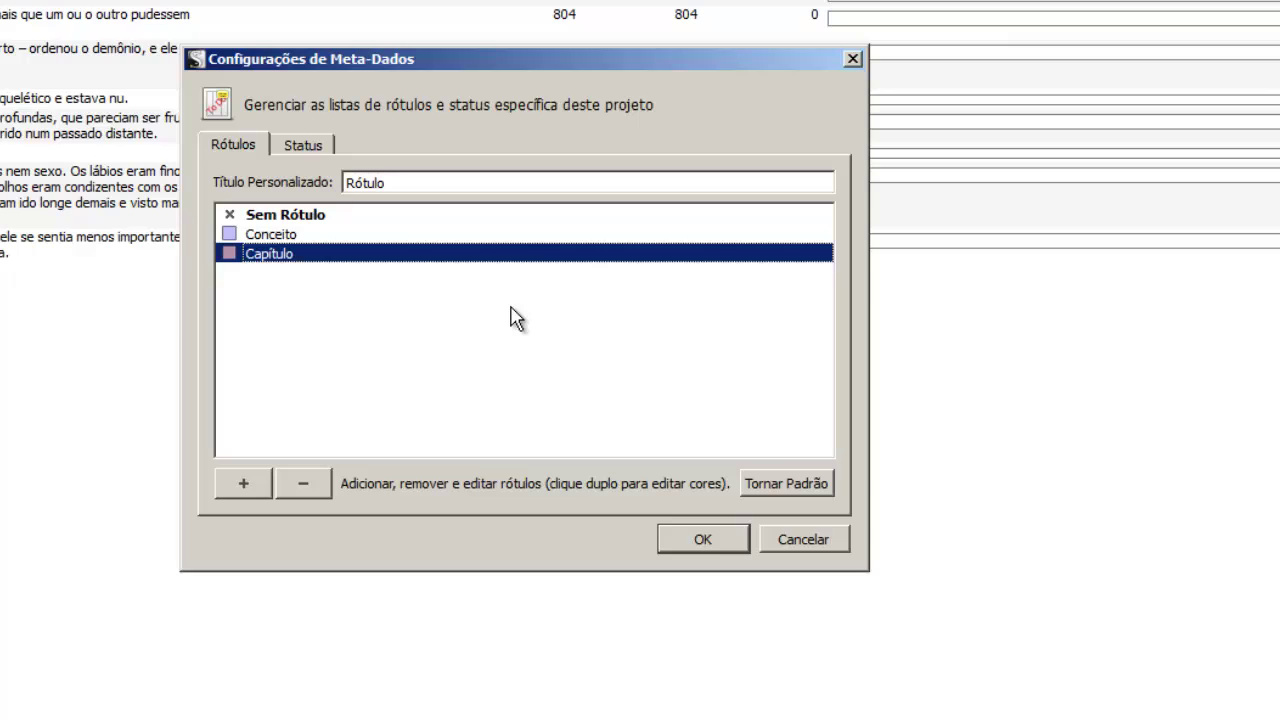
# Add two labels named Personagem and Brainstorm to the Rótulos list.
pyautogui.click(243, 484)
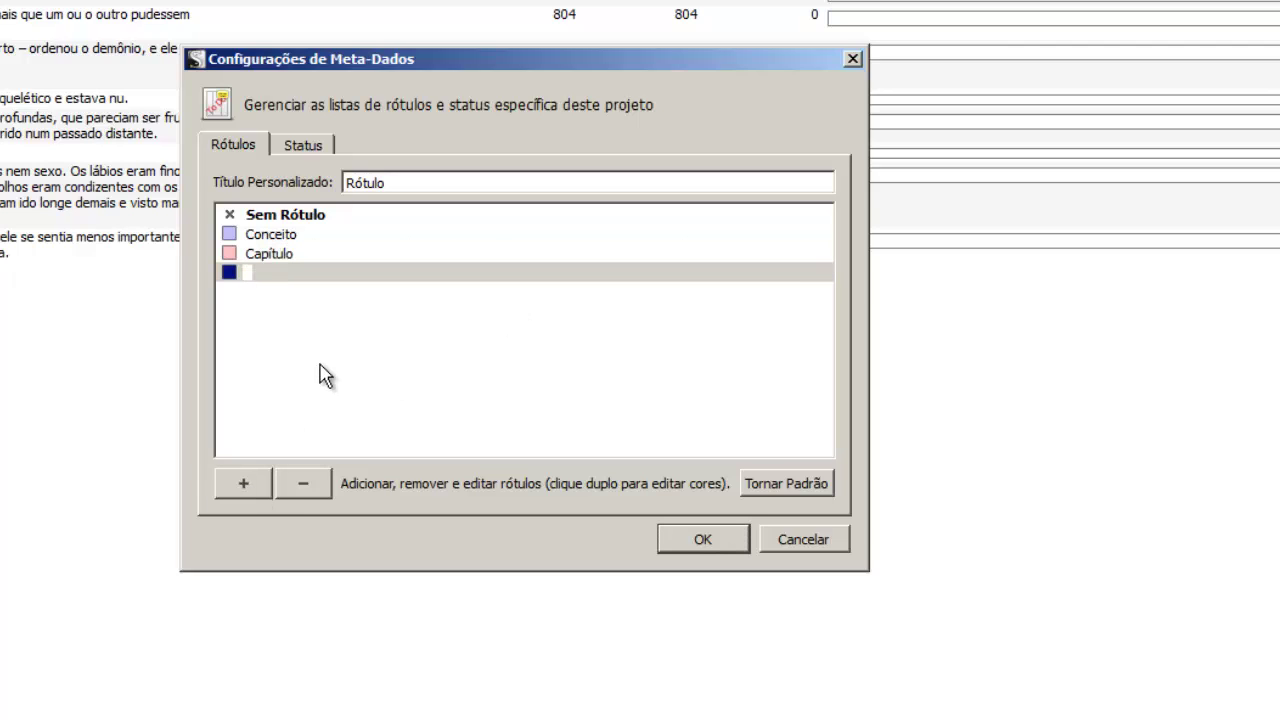
pyautogui.write('Personagem')
pyautogui.click(243, 484)
pyautogui.write('Brainstorm')
pyautogui.press('Return')
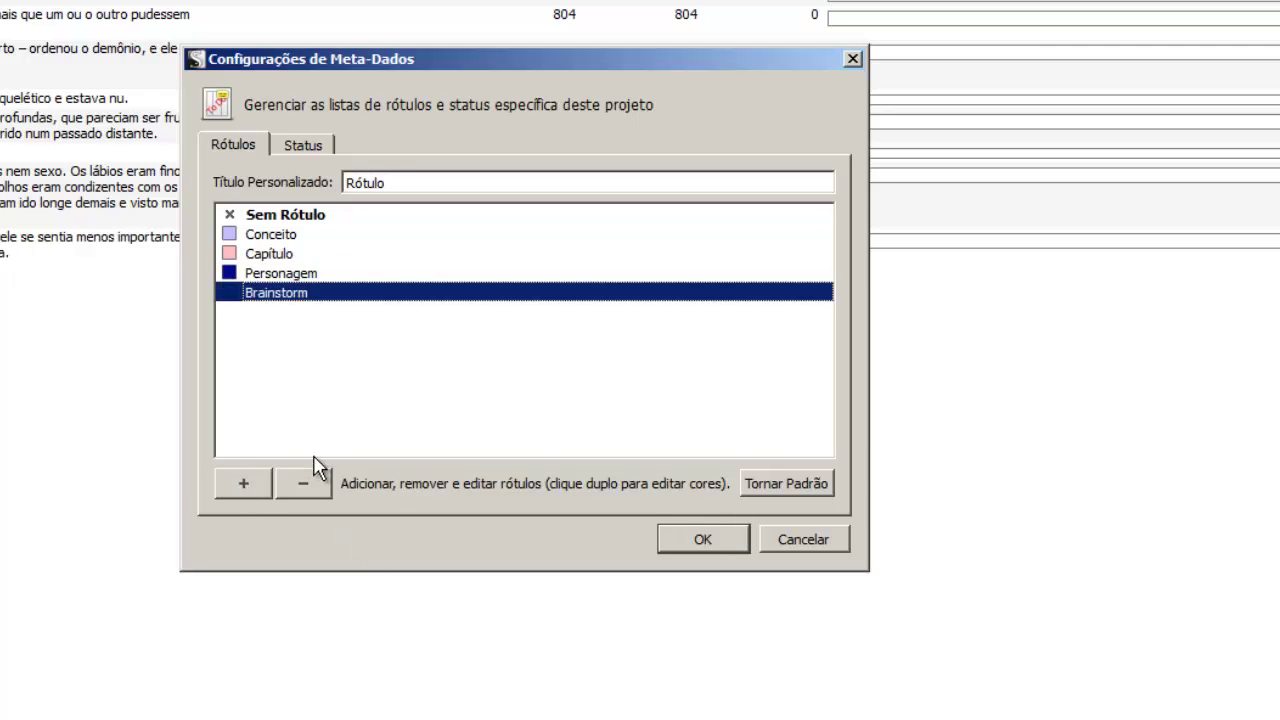
# Color the Personagem label lime green and the Brainstorm label light yellow.
pyautogui.moveTo(311, 289); pyautogui.dragTo(223, 267)
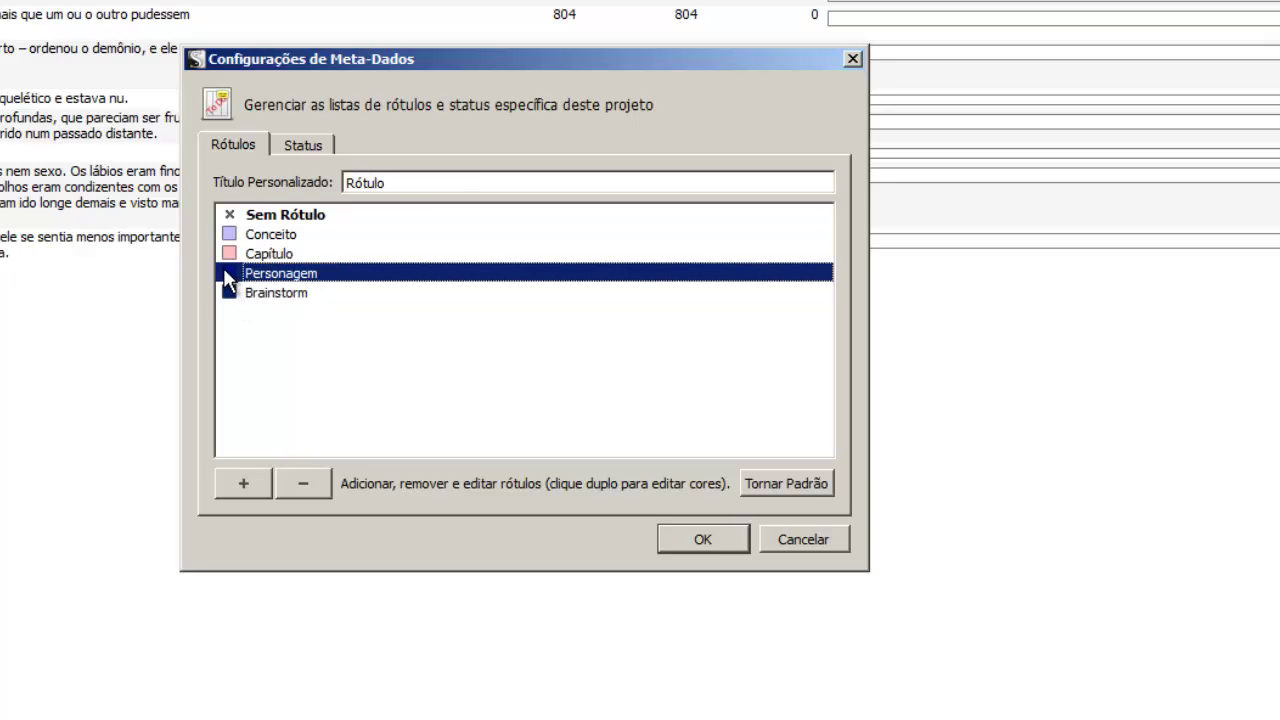
pyautogui.doubleClick(223, 267)
pyautogui.click(464, 155)
pyautogui.click(668, 508)
pyautogui.doubleClick(228, 292)
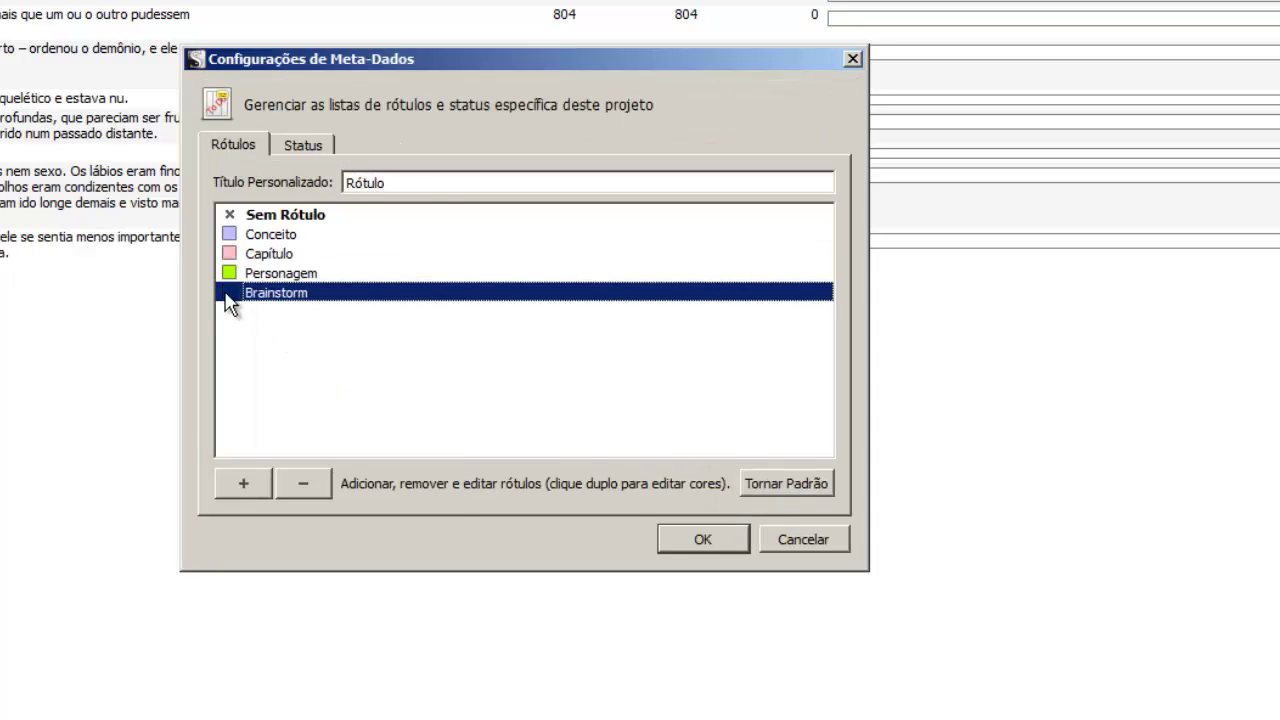
pyautogui.click(464, 270)
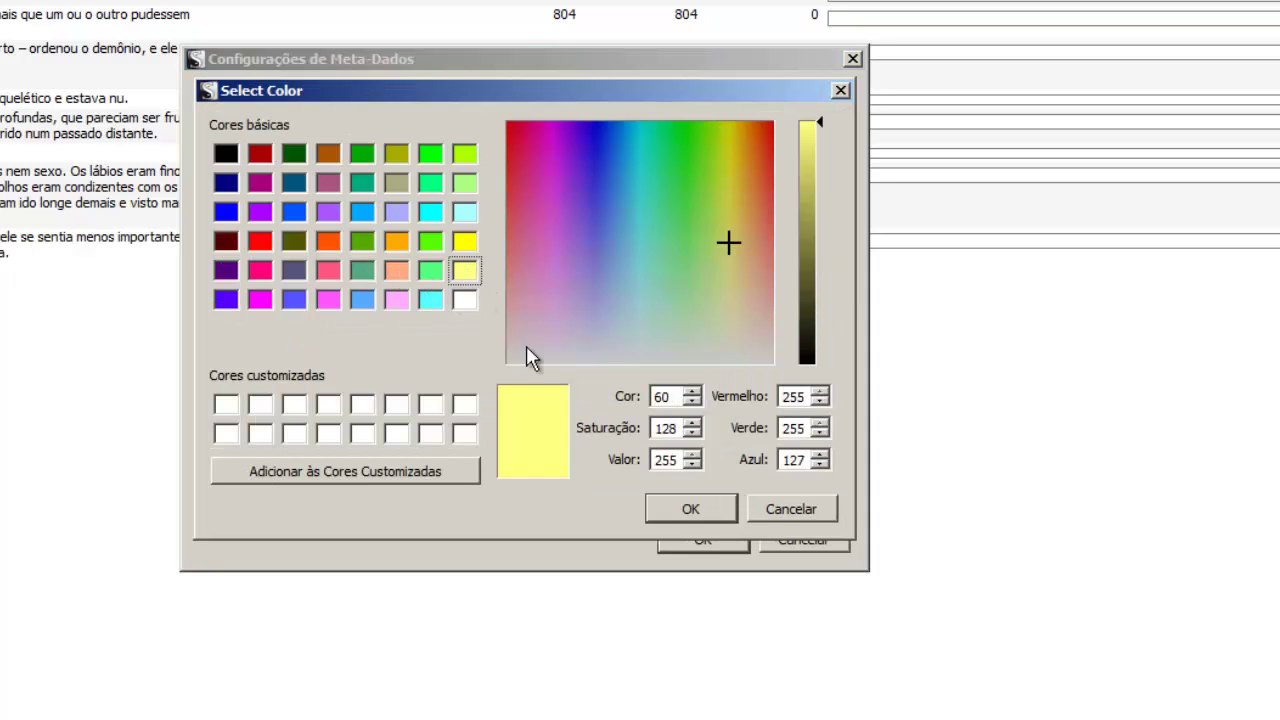
pyautogui.click(690, 509)
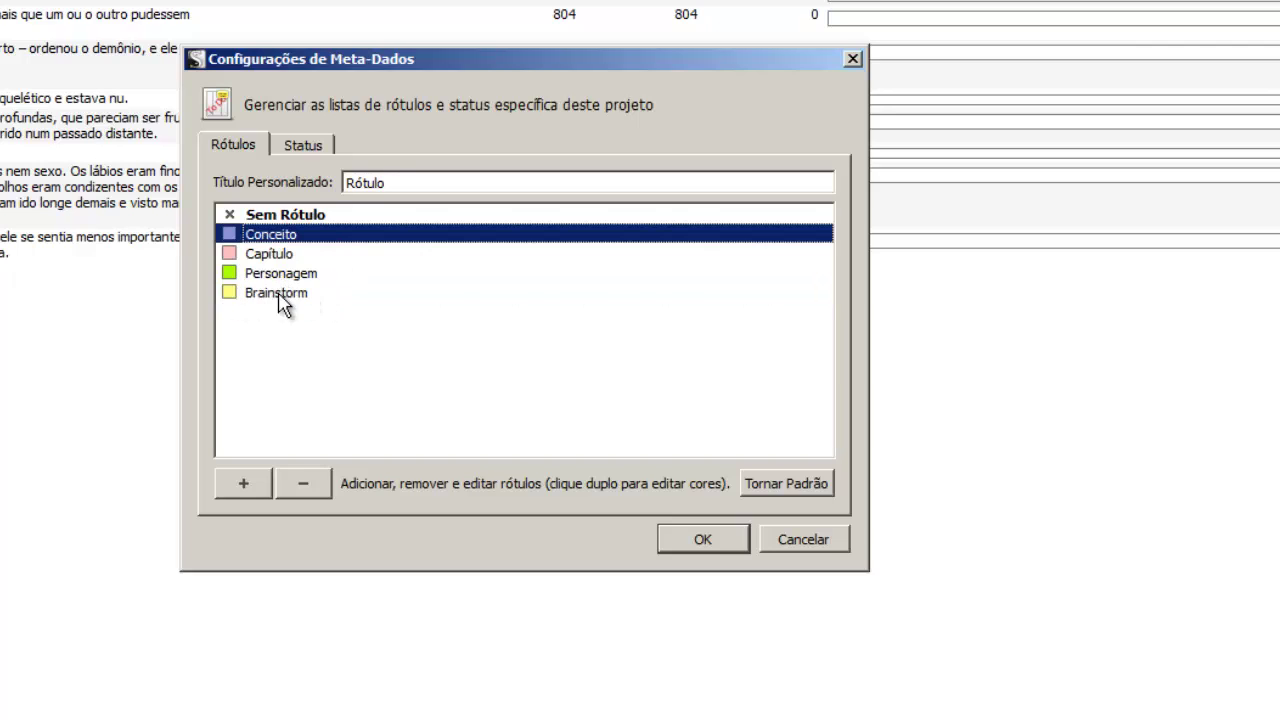
# Examine the custom title field and the entries of the Rótulos list.
pyautogui.doubleClick(401, 188)
pyautogui.click(390, 330)
pyautogui.doubleClick(390, 182)
pyautogui.click(390, 352)
# Review the project's status list, going through its entries from Sem Status to Pronto.
pyautogui.click(295, 140)
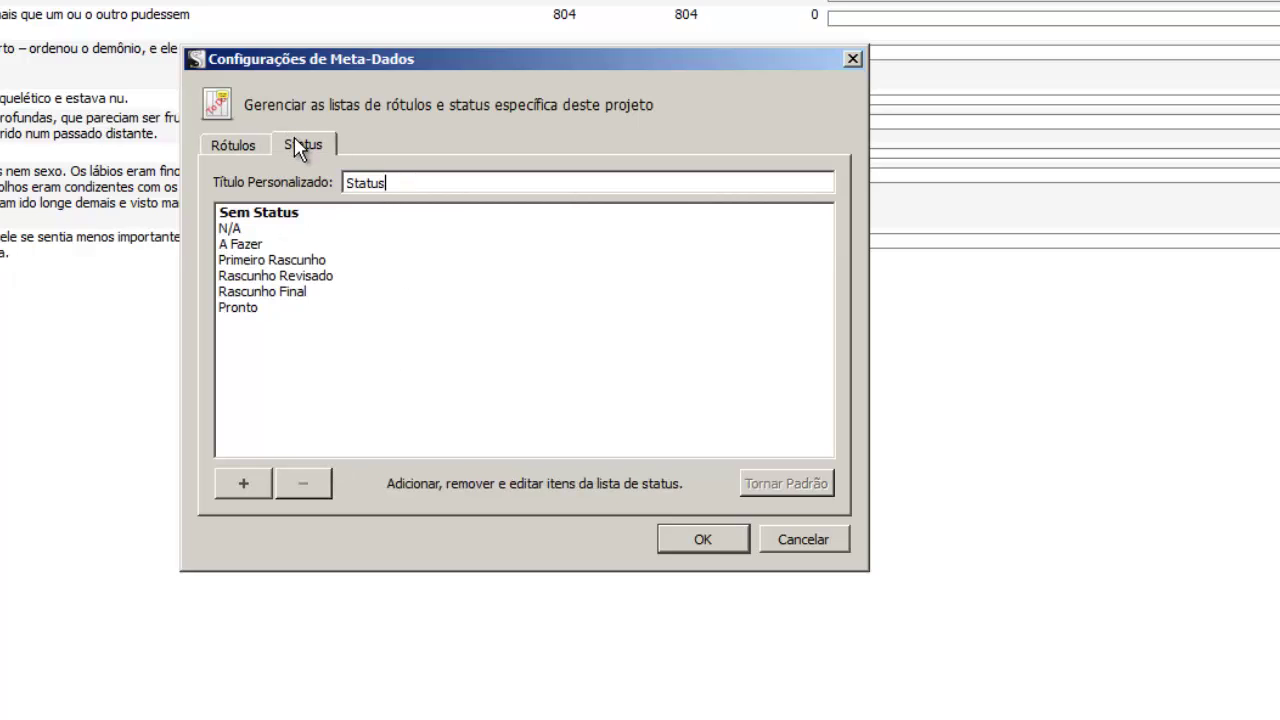
pyautogui.click(310, 246)
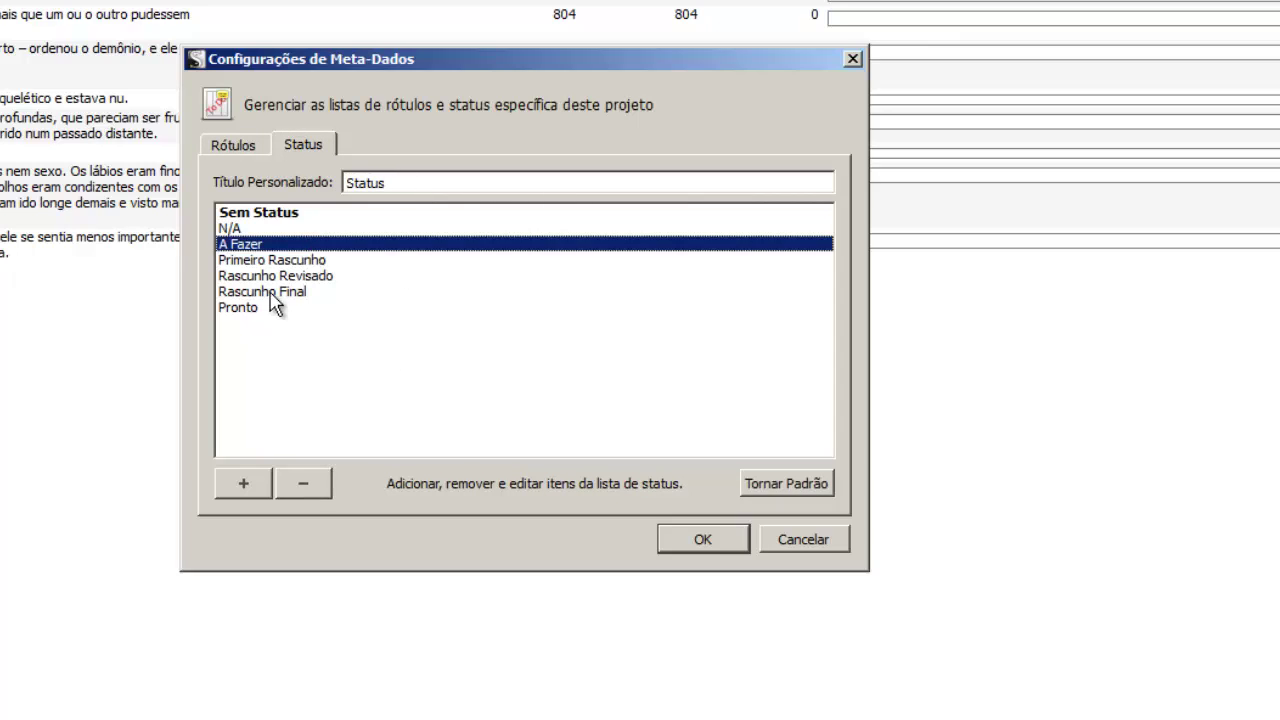
pyautogui.click(250, 307)
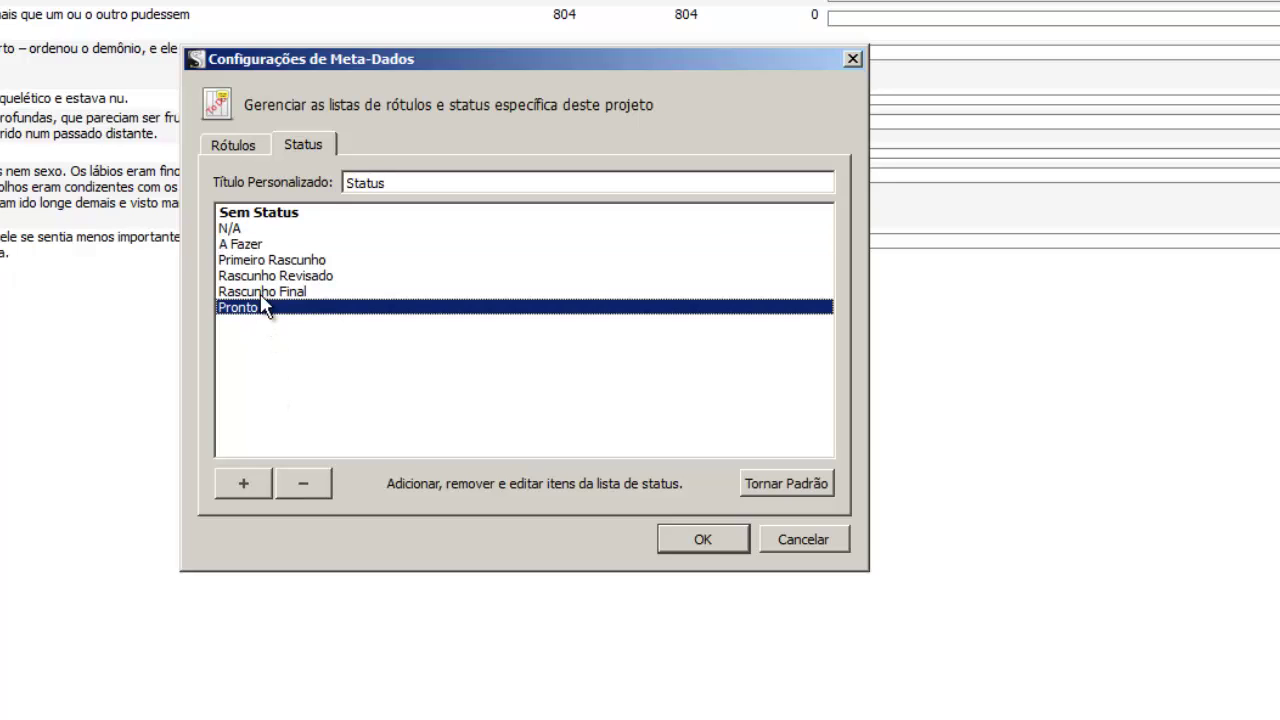
pyautogui.click(271, 216)
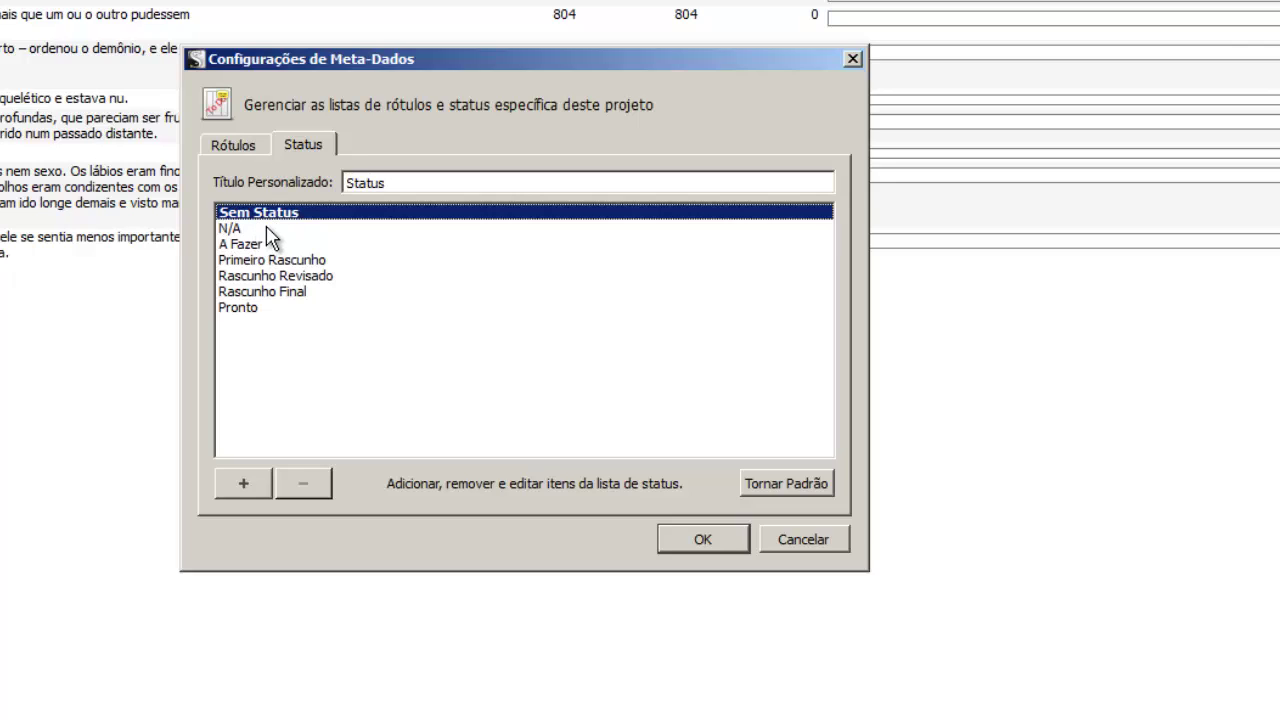
pyautogui.click(267, 229)
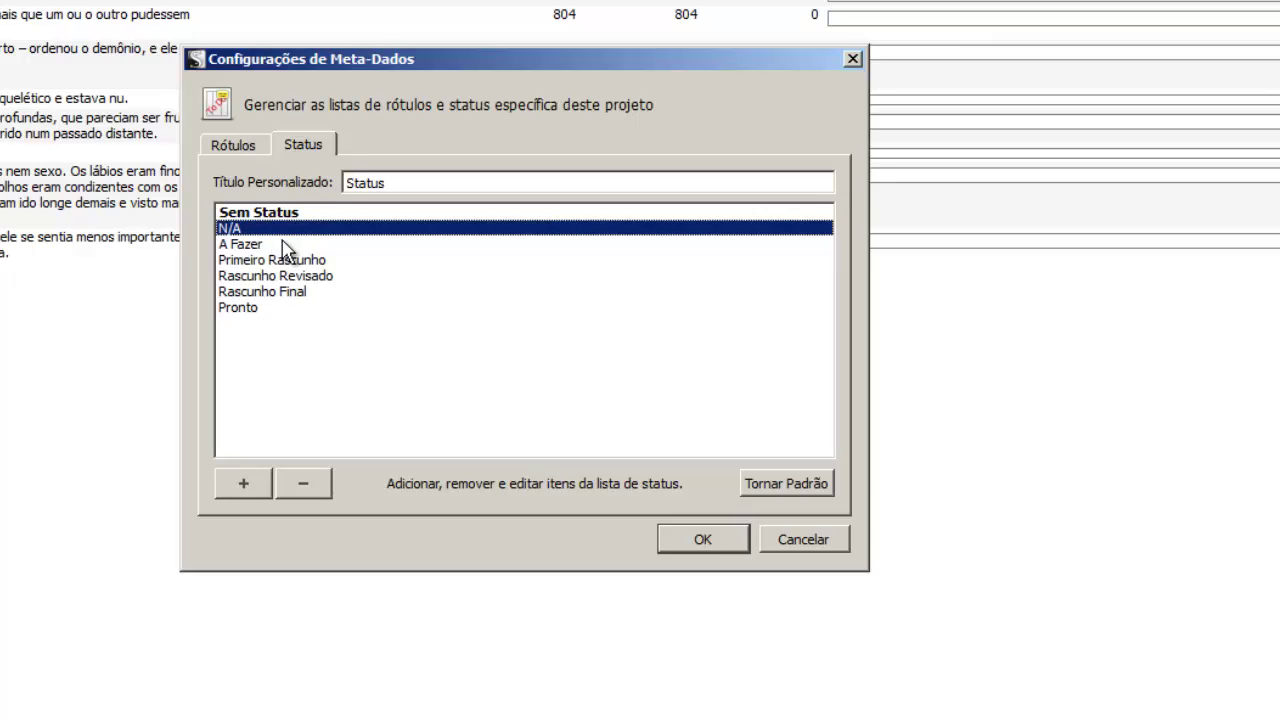
pyautogui.click(280, 245)
pyautogui.click(286, 261)
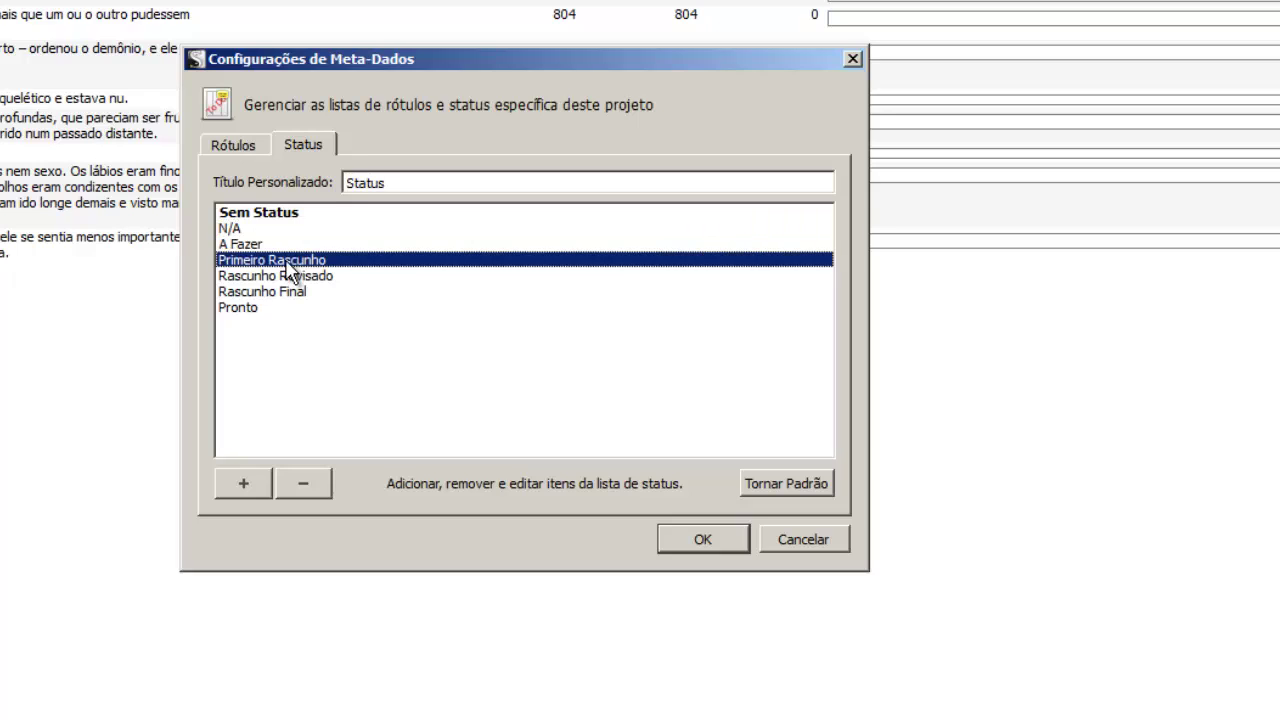
pyautogui.click(279, 277)
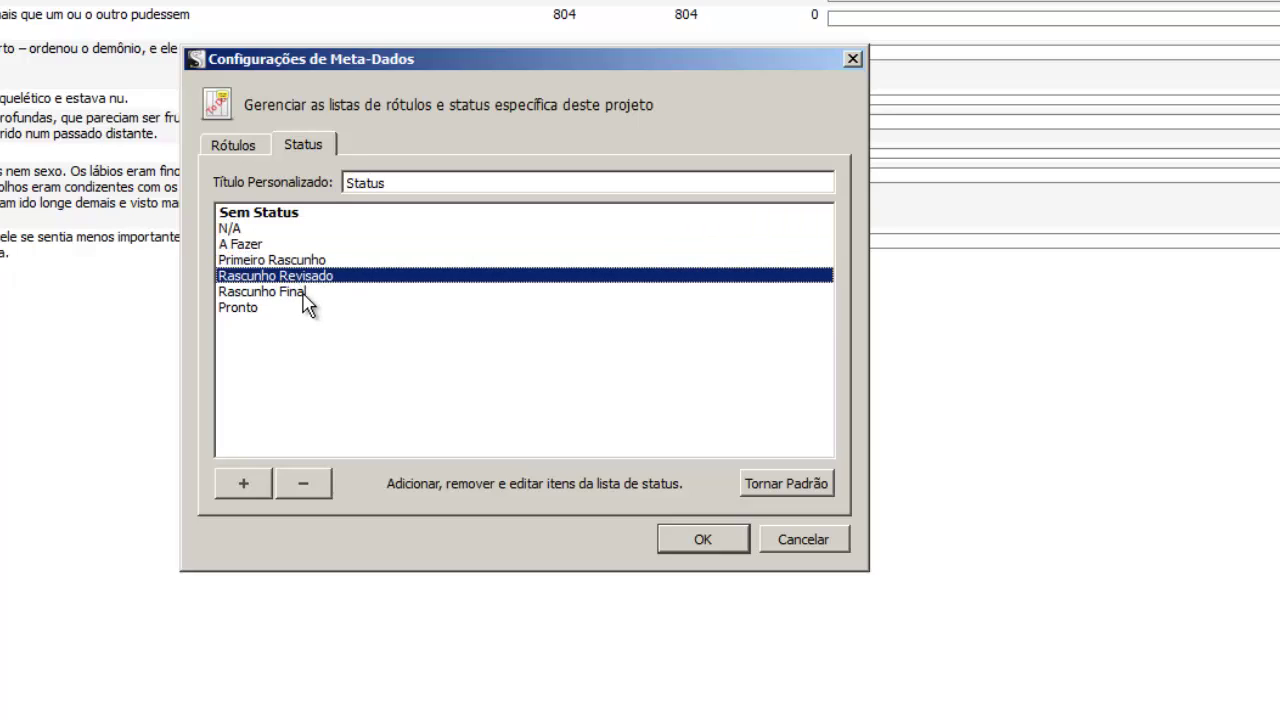
pyautogui.click(295, 292)
pyautogui.click(233, 308)
pyautogui.click(329, 262)
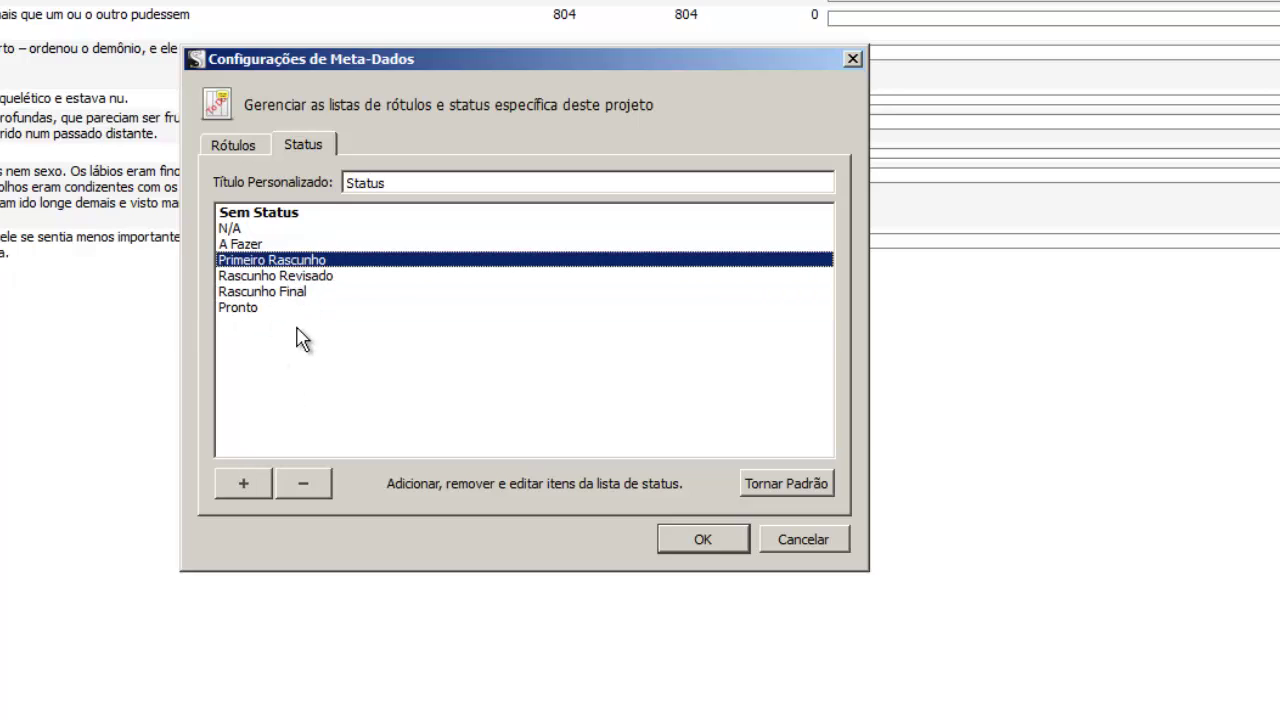
pyautogui.click(309, 292)
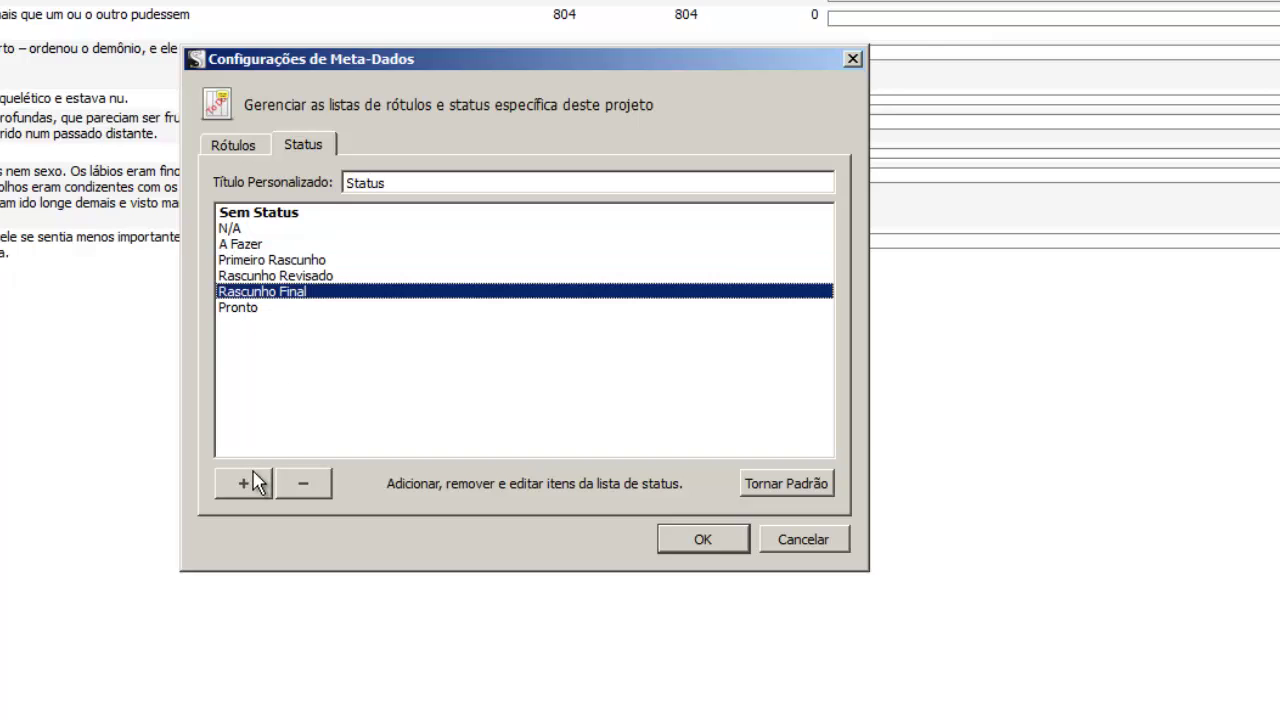
# Add a status named Primeira revisão, place it just above Pronto, and save the metadata settings.
pyautogui.click(245, 483)
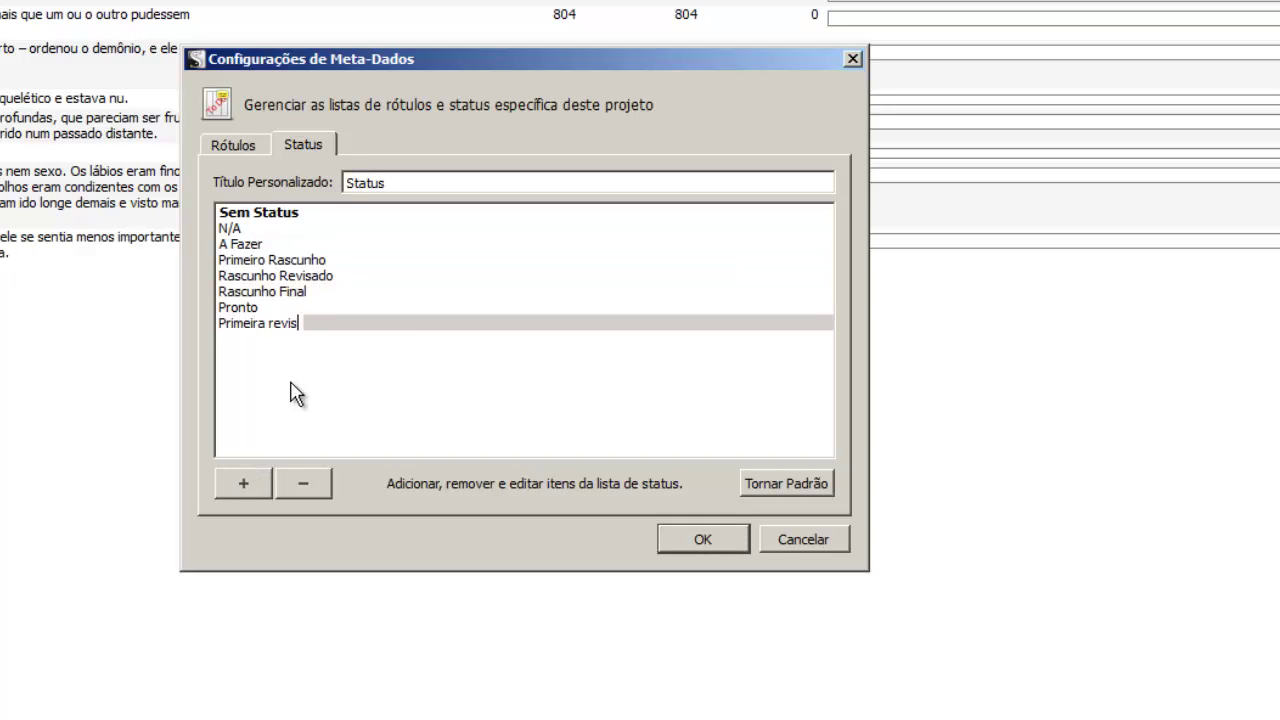
pyautogui.press('Return')
pyautogui.moveTo(254, 322)
pyautogui.mouseDown()
pyautogui.moveTo(250, 302)
pyautogui.moveTo(256, 343)
pyautogui.moveTo(266, 309)
pyautogui.mouseUp()
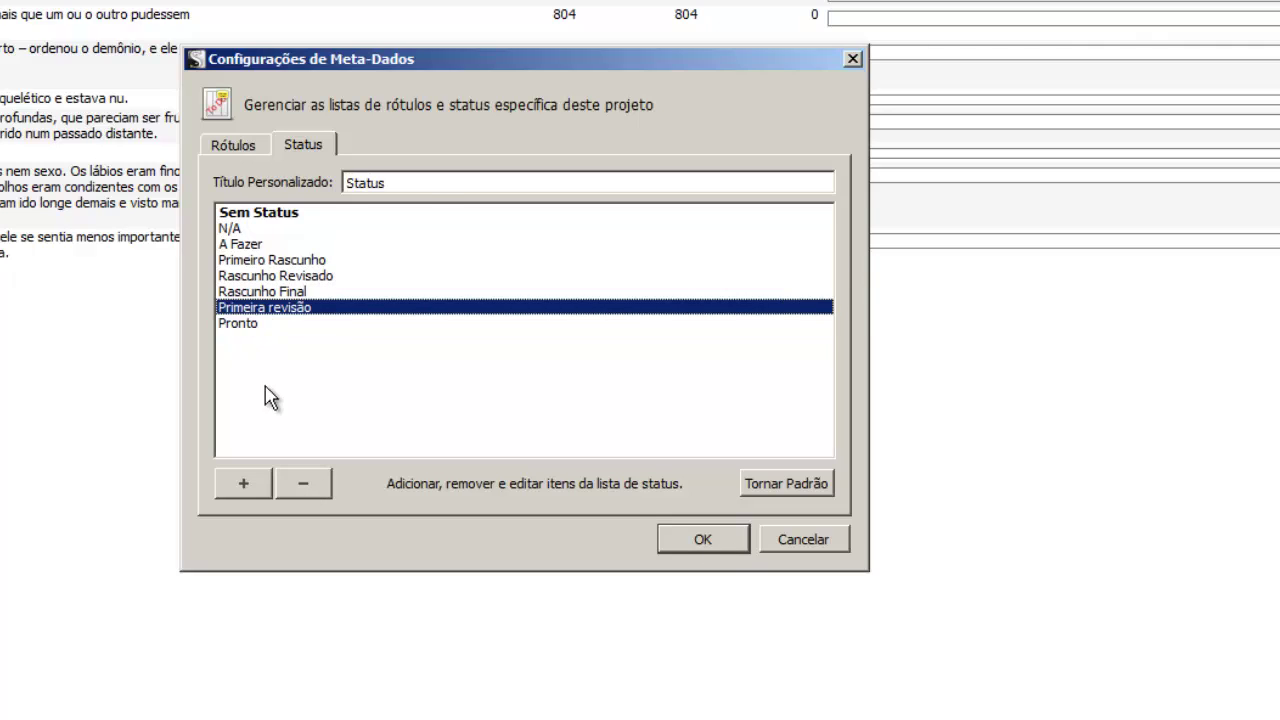
pyautogui.click(703, 539)
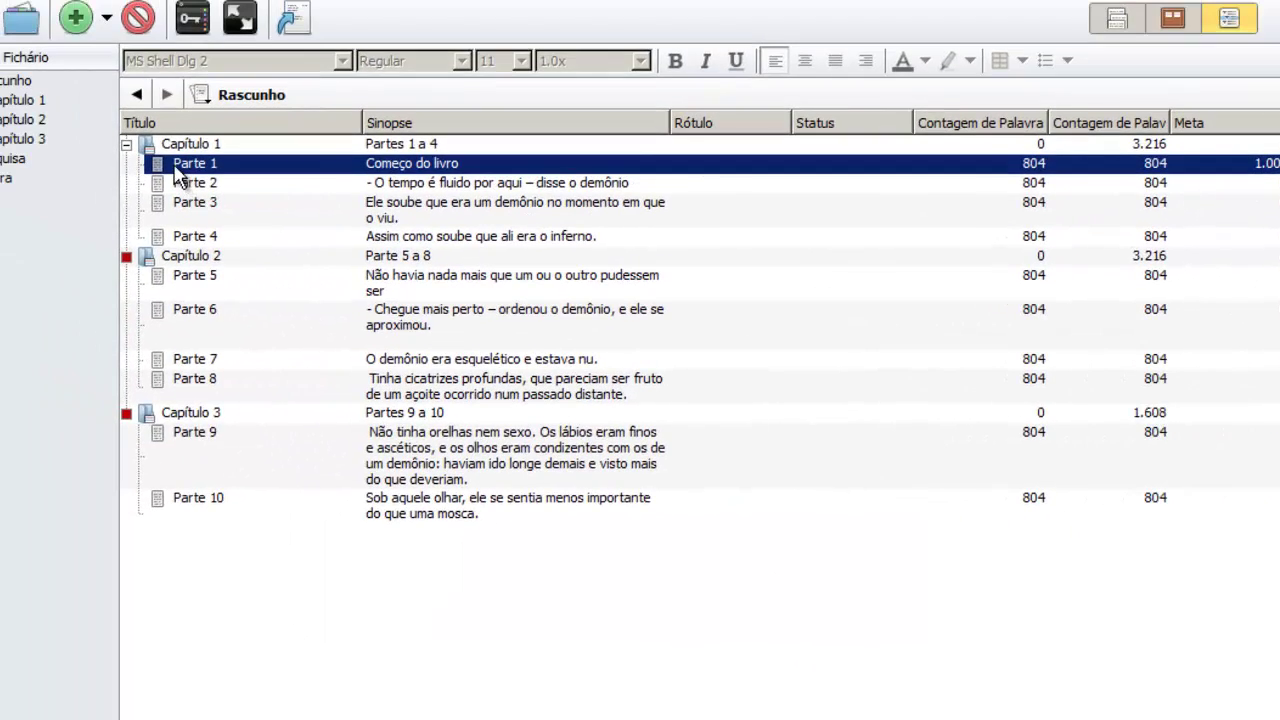
# Assign the Capítulo label to Parte 1 and set its status to Primeiro Rascunho.
pyautogui.rightClick(193, 166)
pyautogui.moveTo(286, 257)
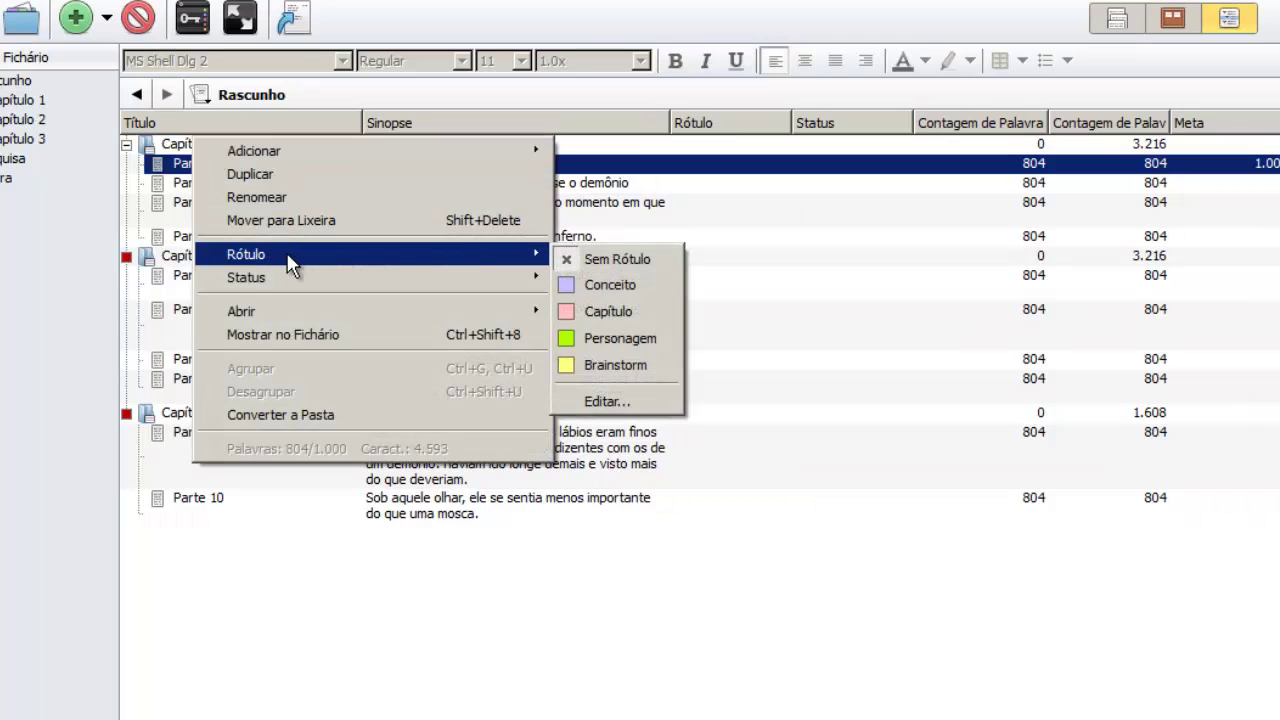
pyautogui.click(607, 311)
pyautogui.click(701, 181)
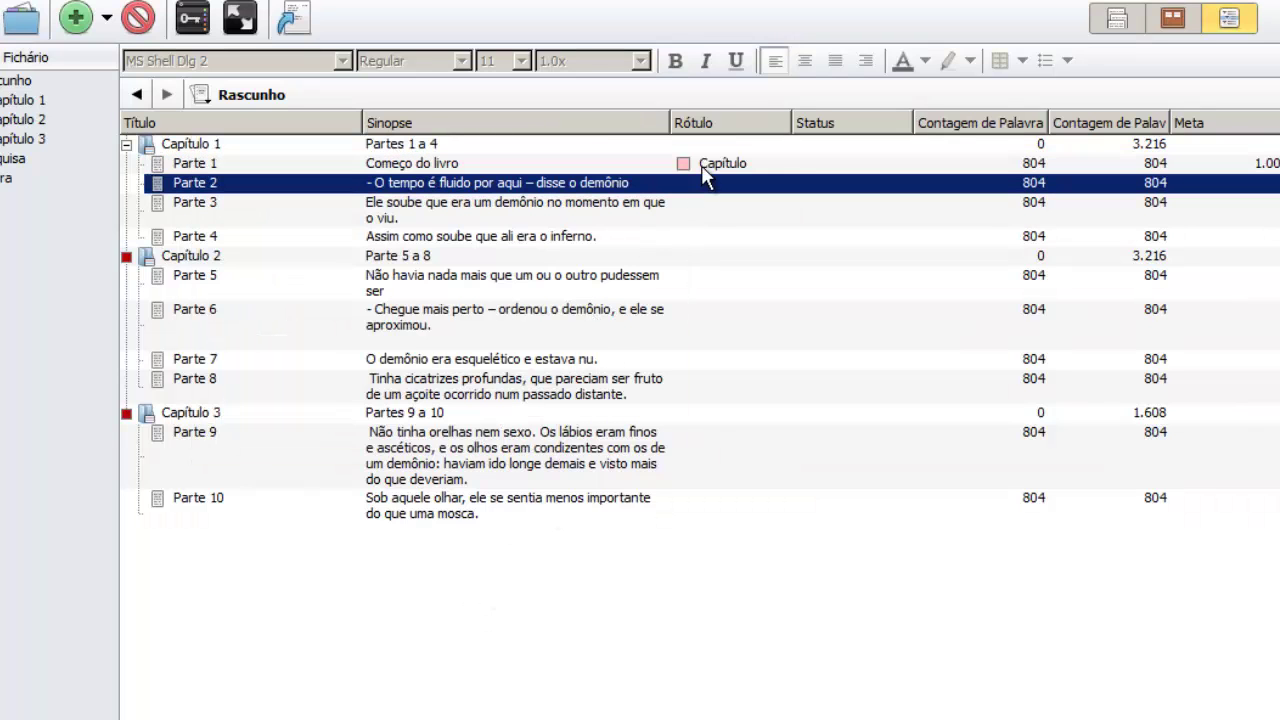
pyautogui.rightClick(804, 152)
pyautogui.rightClick(633, 166)
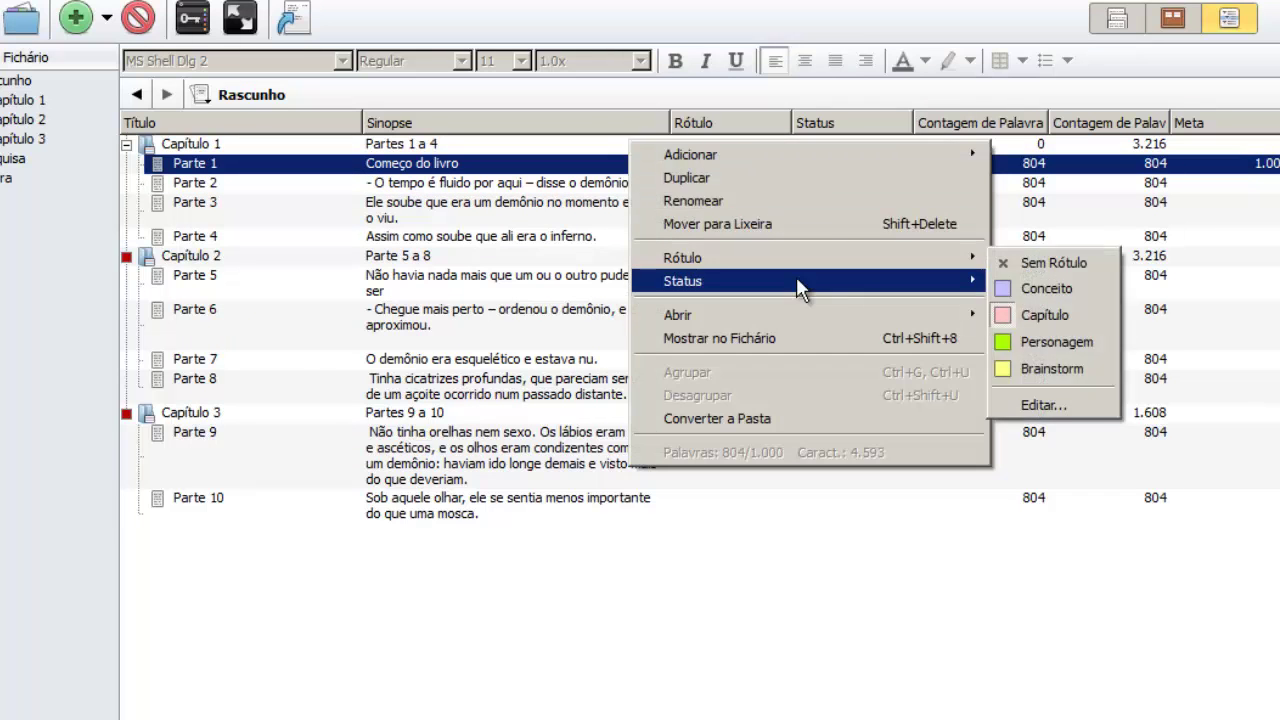
pyautogui.moveTo(796, 278)
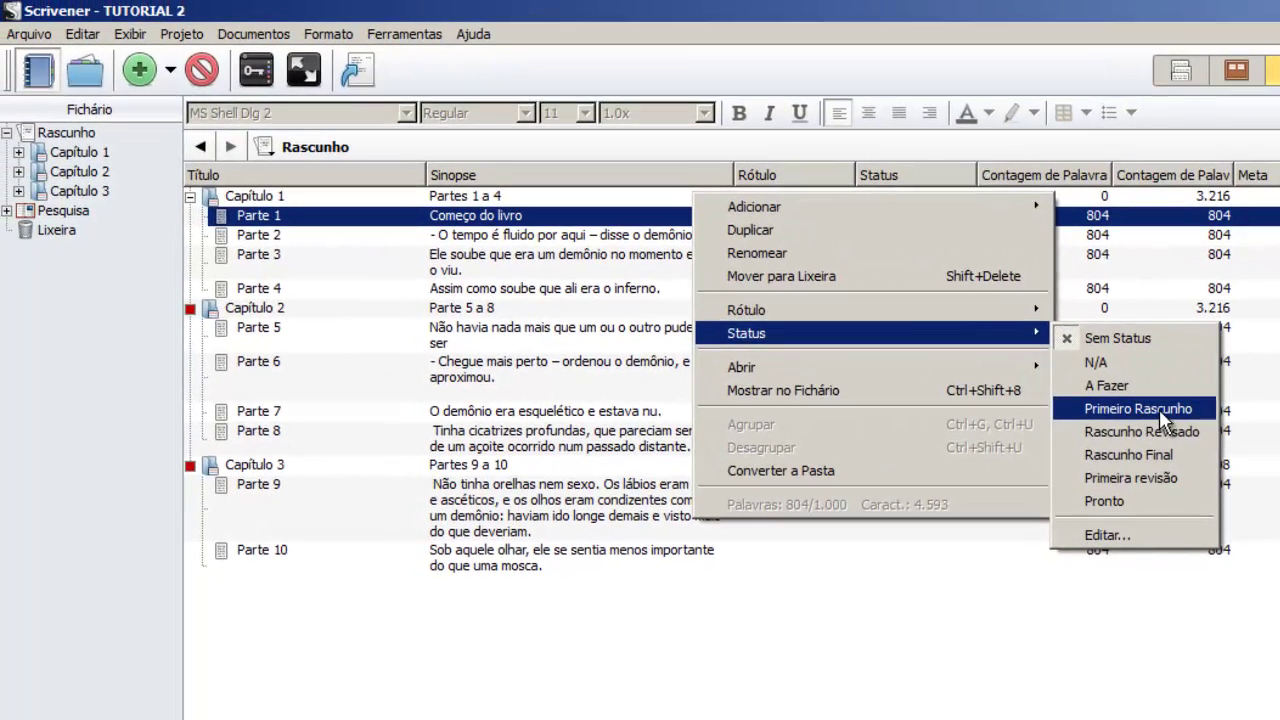
pyautogui.click(1089, 368)
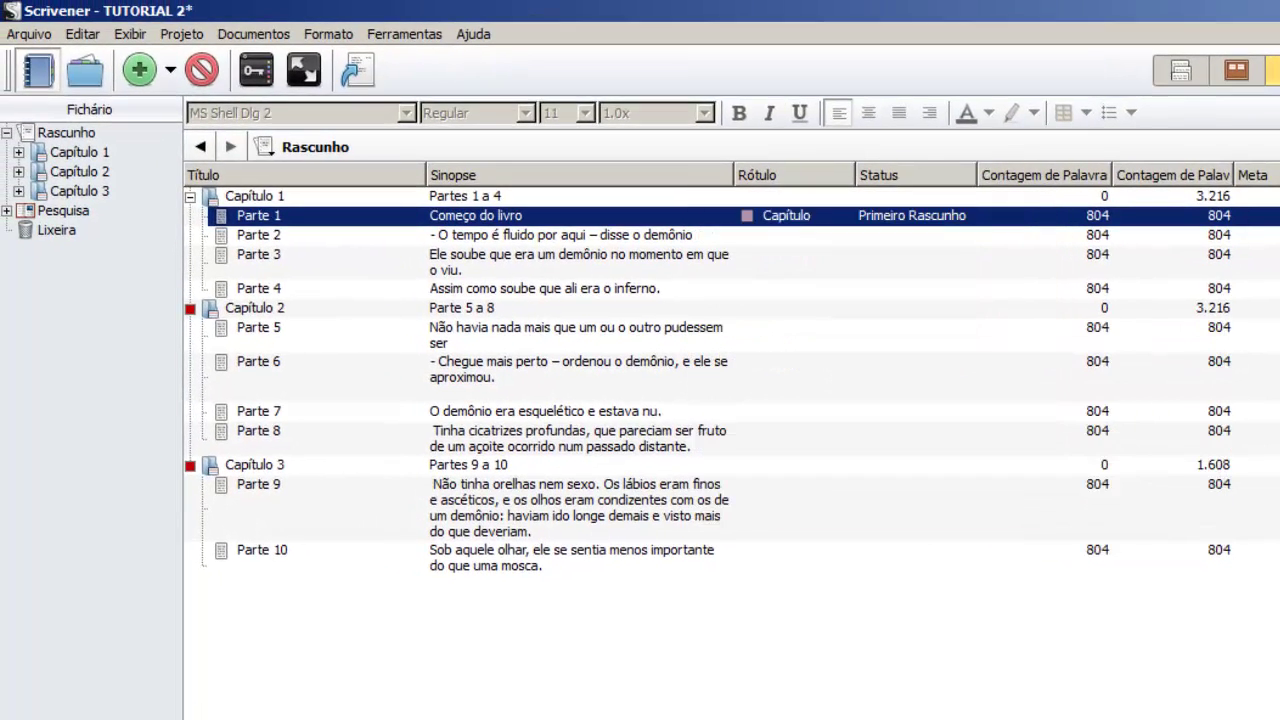
# Show the Pesquisa folder as an outline and assign the Personagem label to the Personagens principais document.
pyautogui.click(7, 211)
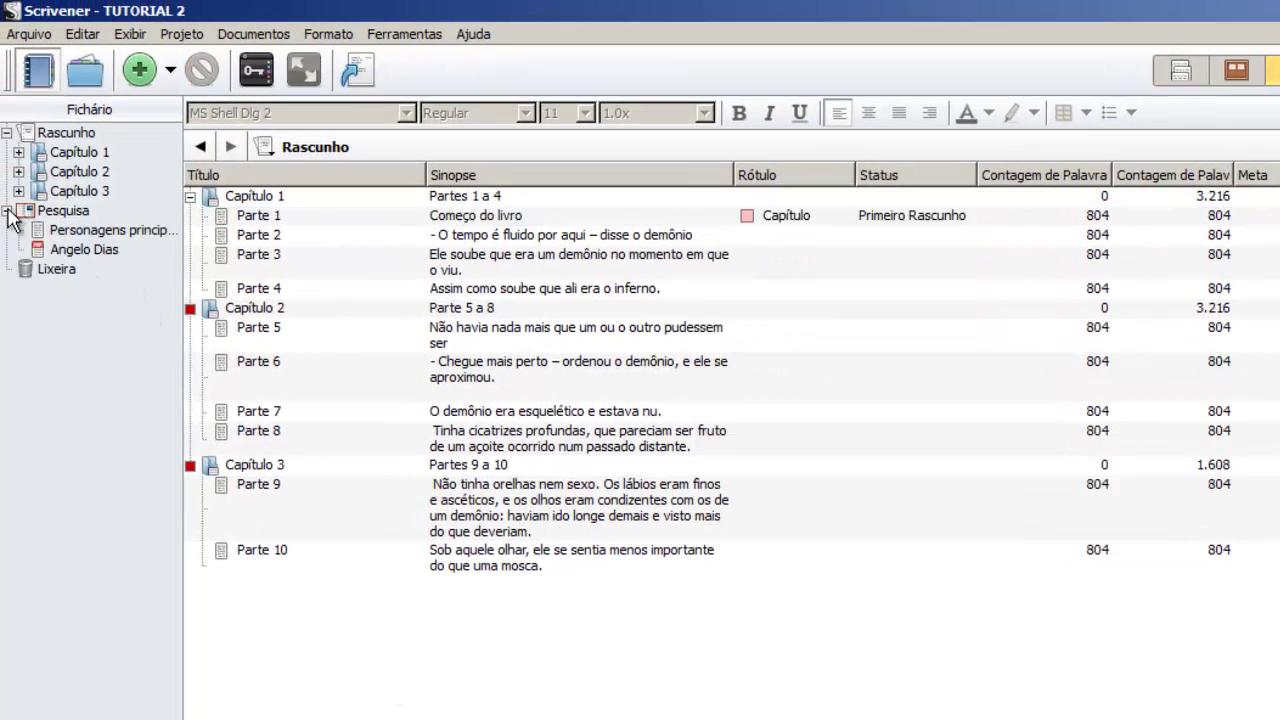
pyautogui.click(57, 235)
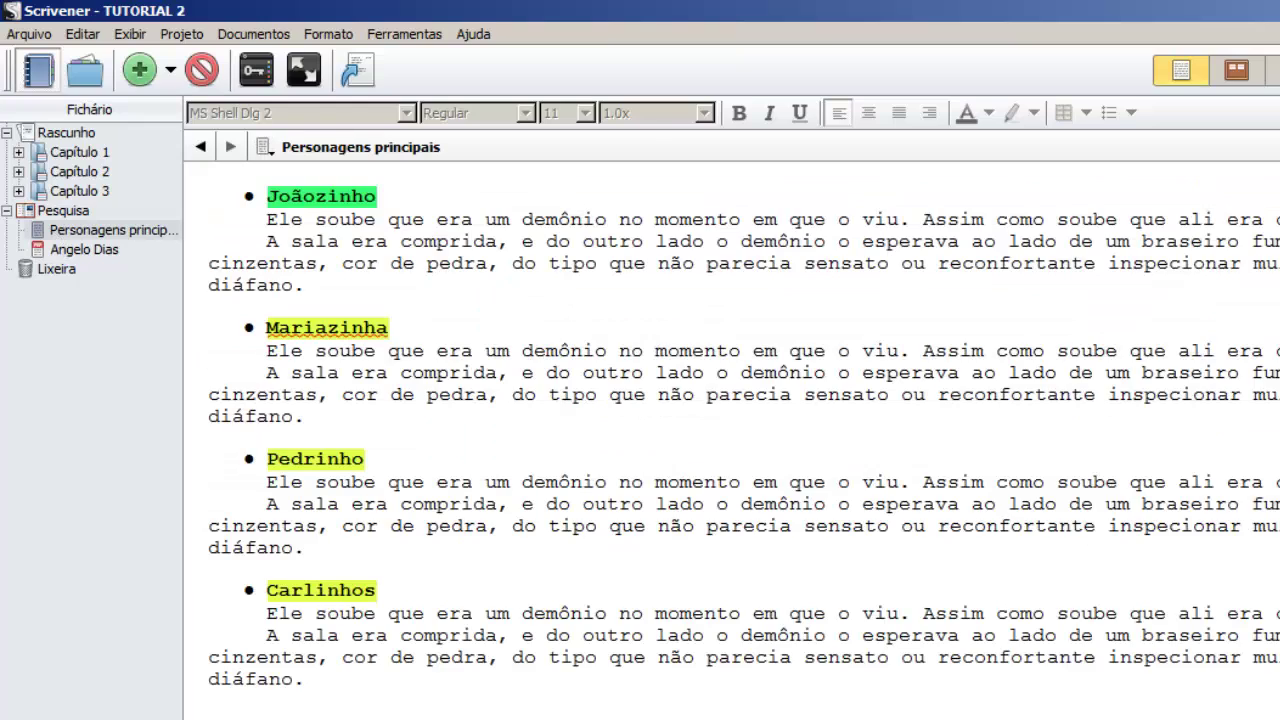
pyautogui.click(1272, 70)
pyautogui.click(78, 213)
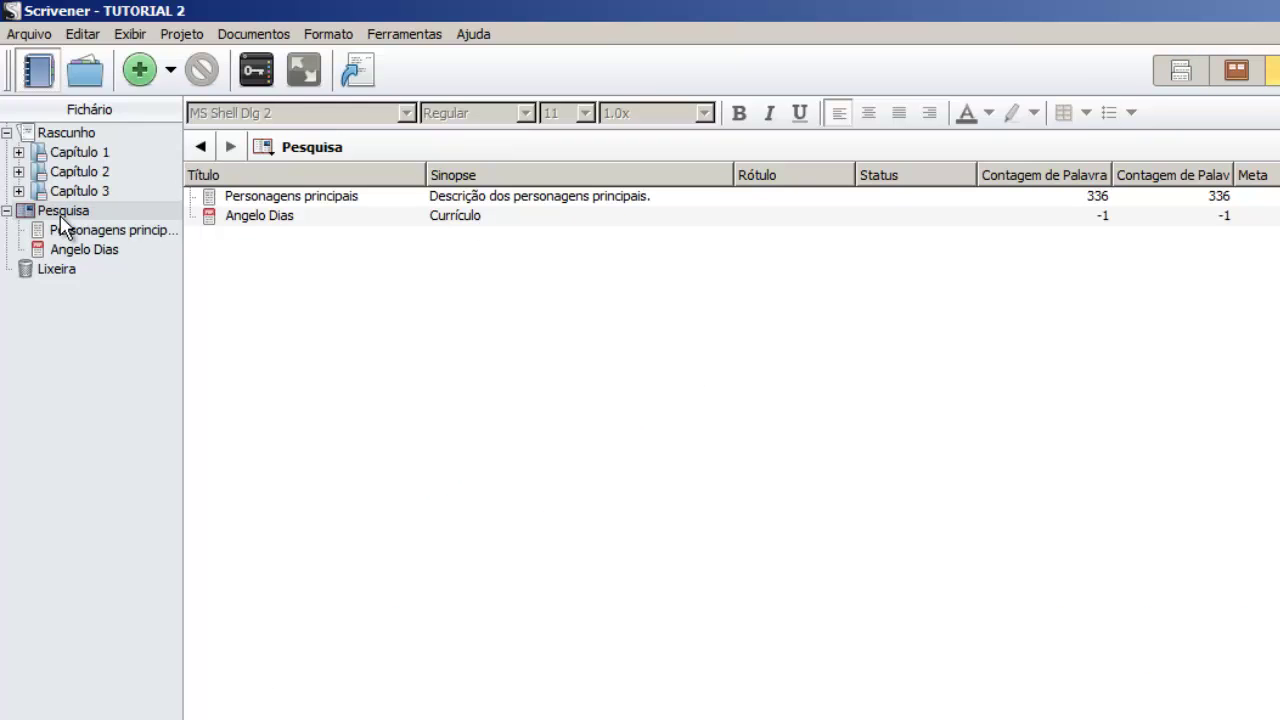
pyautogui.click(344, 205)
pyautogui.rightClick(344, 208)
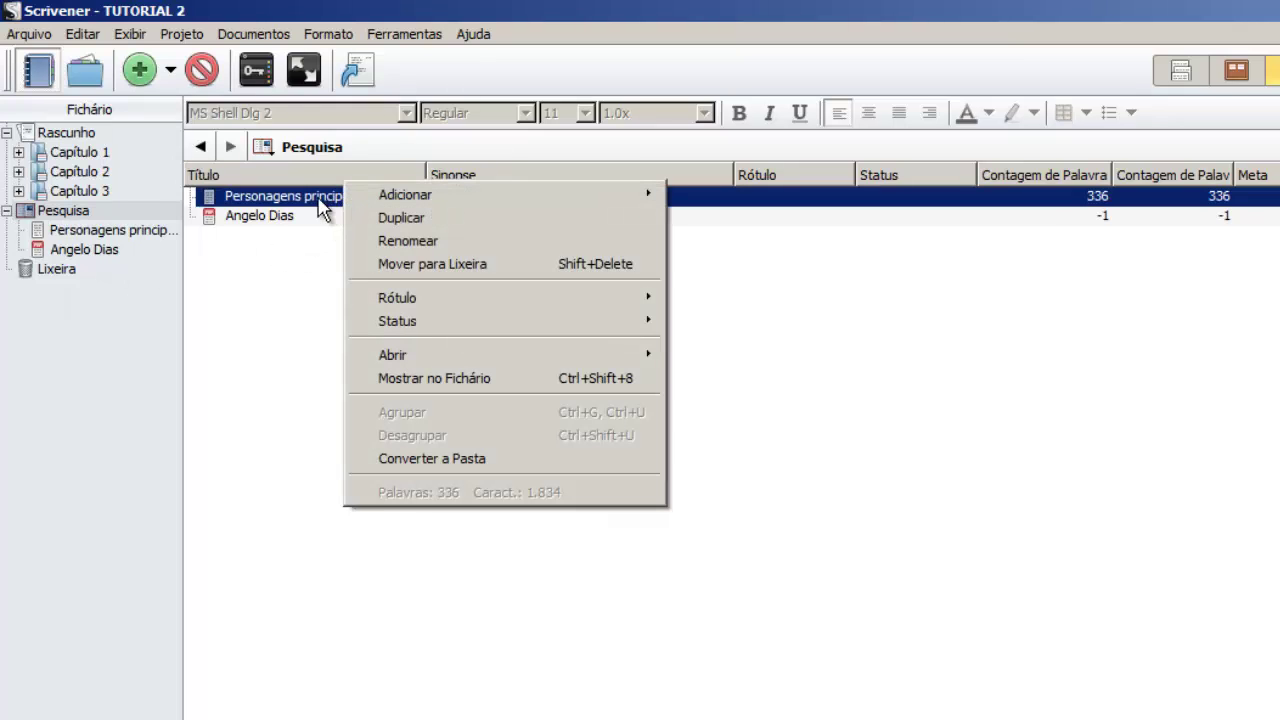
pyautogui.moveTo(417, 298)
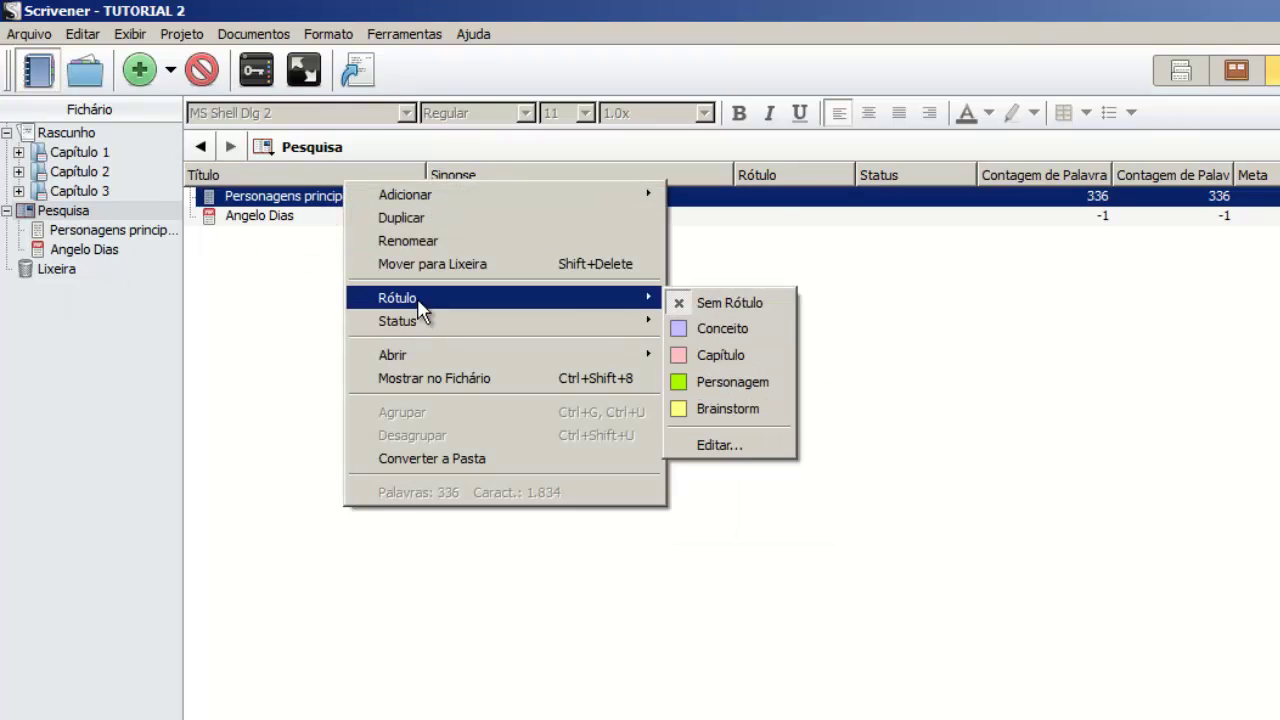
pyautogui.click(745, 382)
# Open label editing from the Currículo document, add a label named PFD, and save the metadata settings.
pyautogui.rightClick(266, 222)
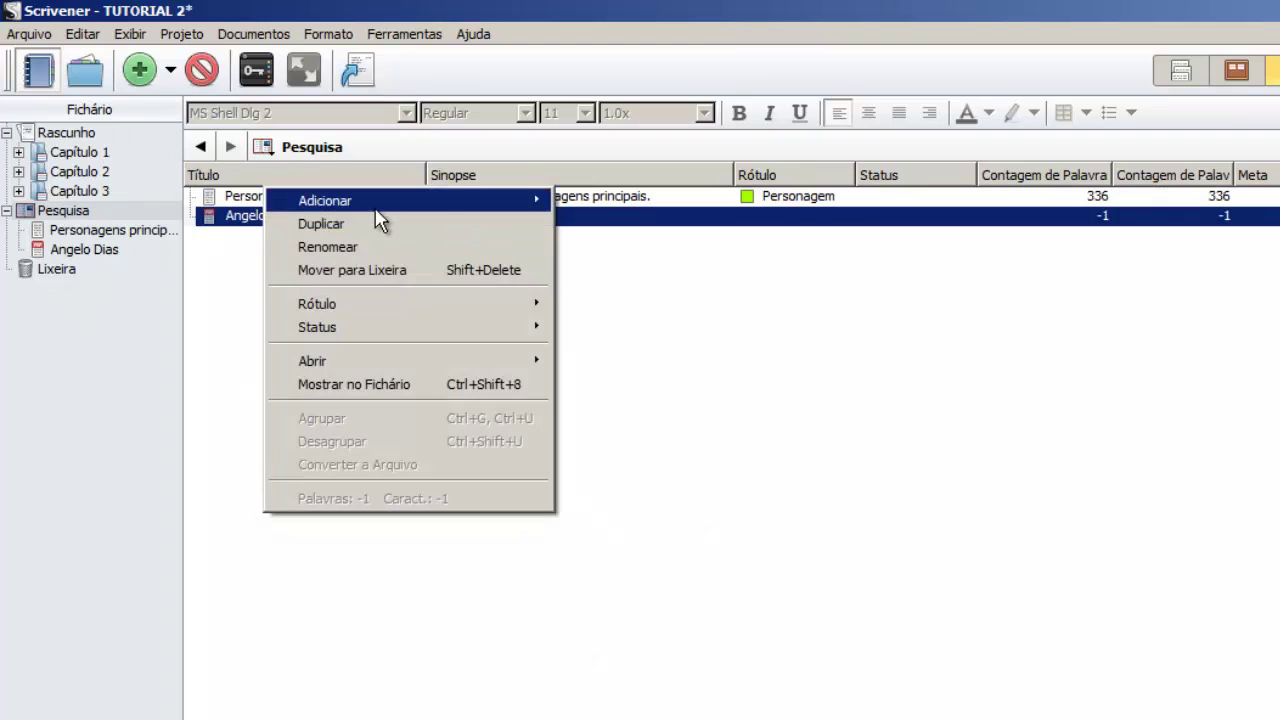
pyautogui.moveTo(410, 310)
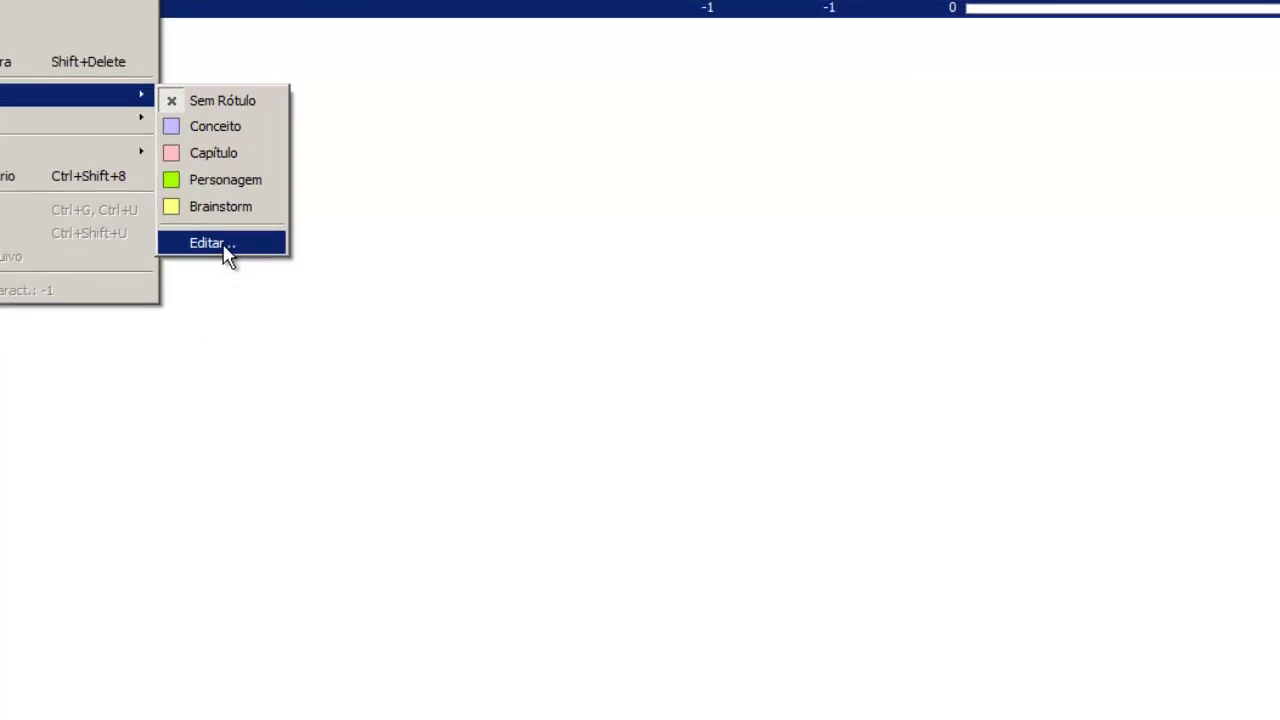
pyautogui.click(615, 452)
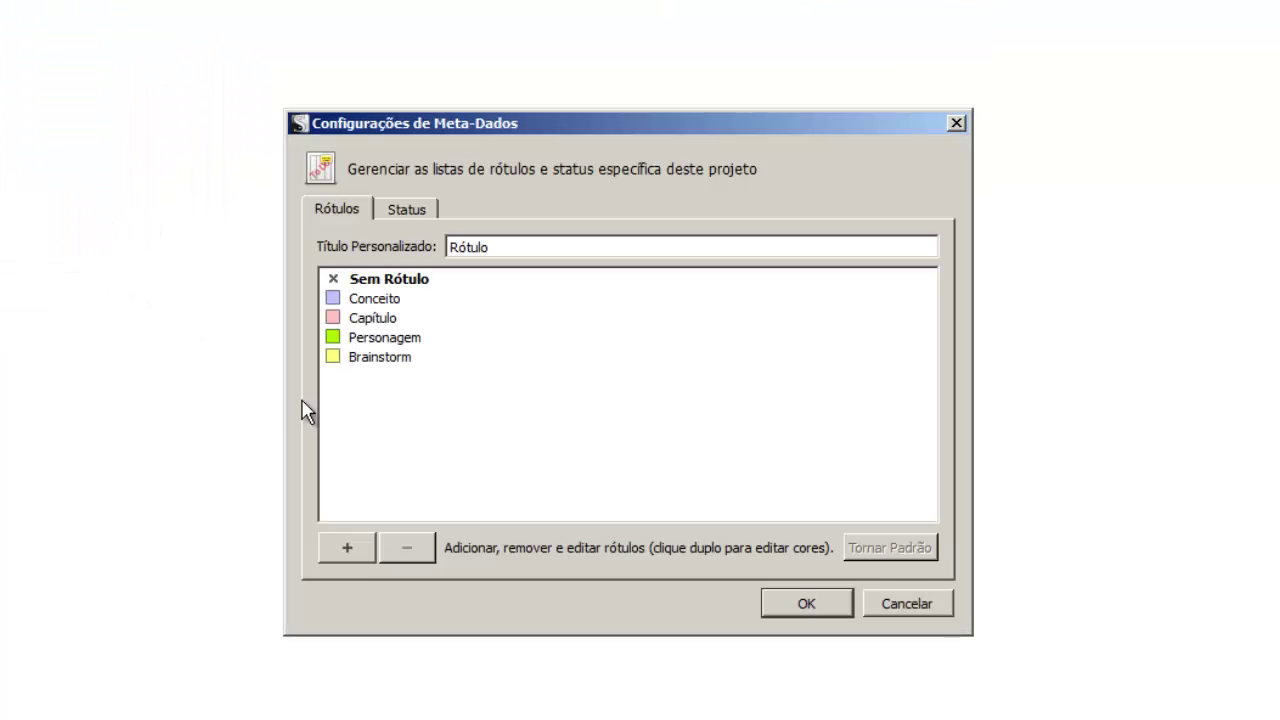
pyautogui.click(343, 548)
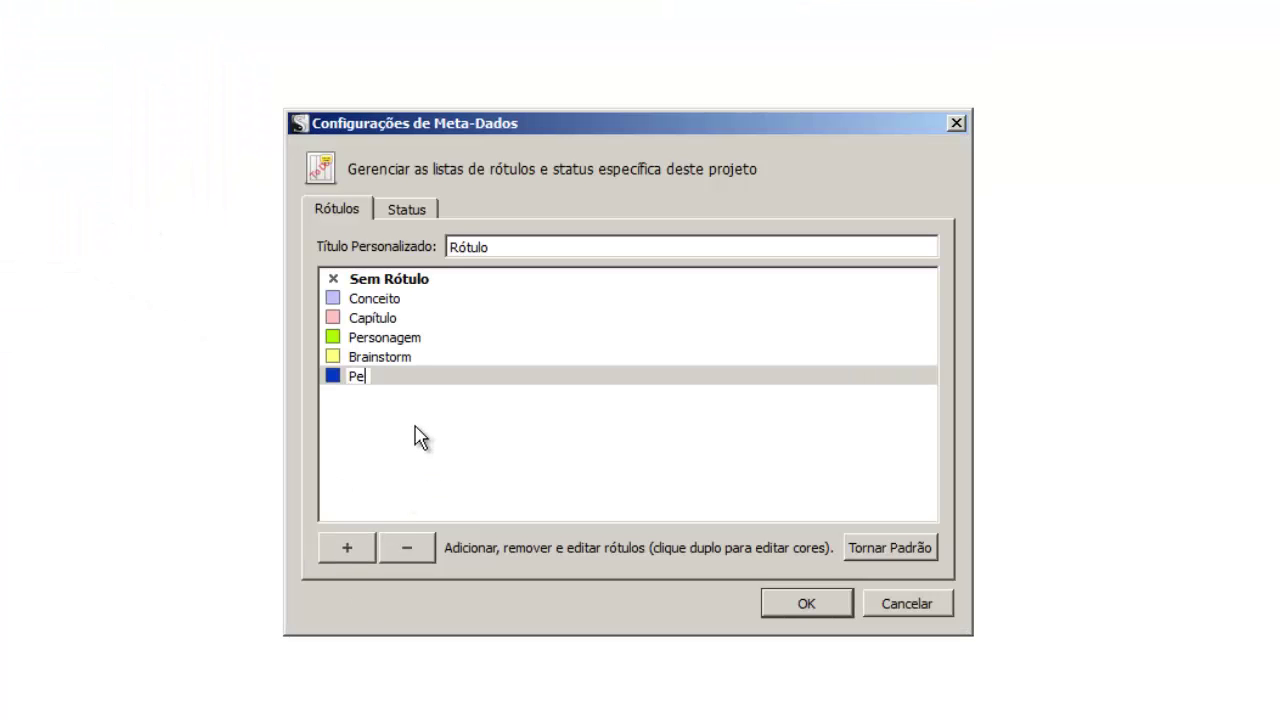
pyautogui.write('Pesq')
pyautogui.press('BackSpace')
pyautogui.press('BackSpace')
pyautogui.press('BackSpace')
pyautogui.write('FD')
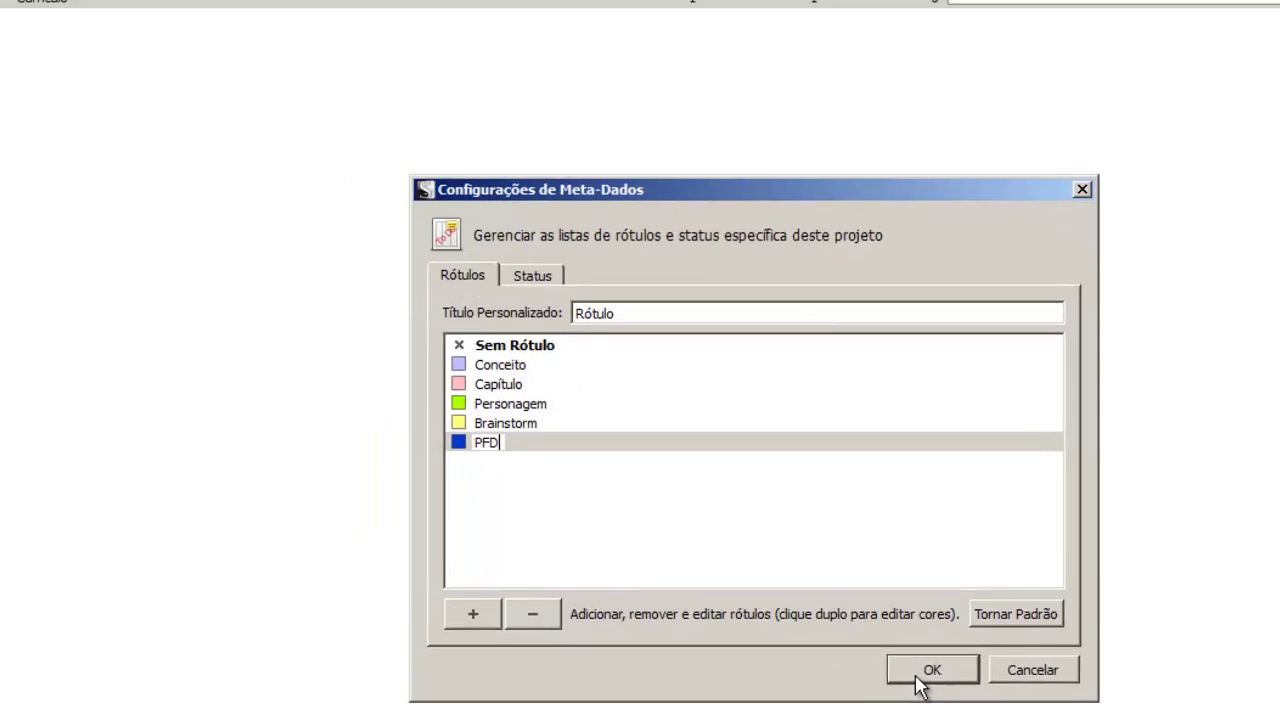
pyautogui.click(917, 675)
# Assign the PFD label to the Currículo document in the Pesquisa folder.
pyautogui.rightClick(485, 191)
pyautogui.moveTo(540, 313)
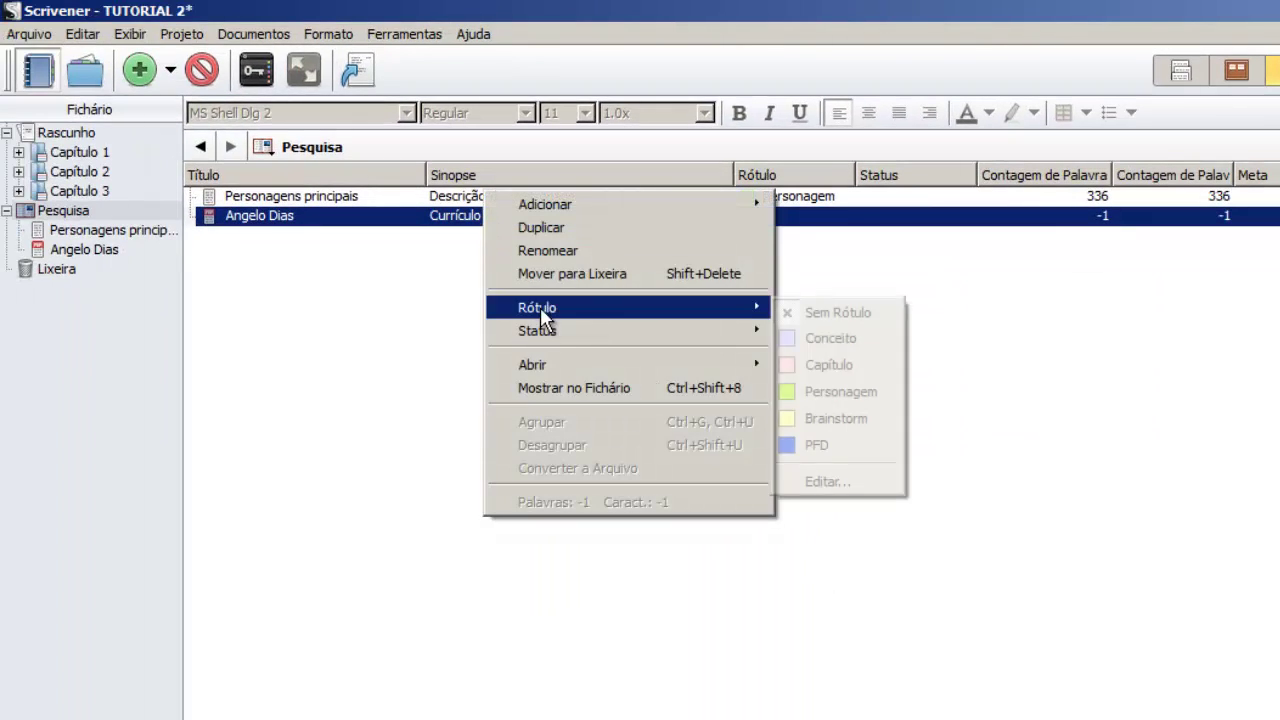
pyautogui.click(821, 447)
# Look over the labels and statuses of Capítulo 1's parts, and return to the Rascunho outline with that chapter expanded.
pyautogui.click(18, 152)
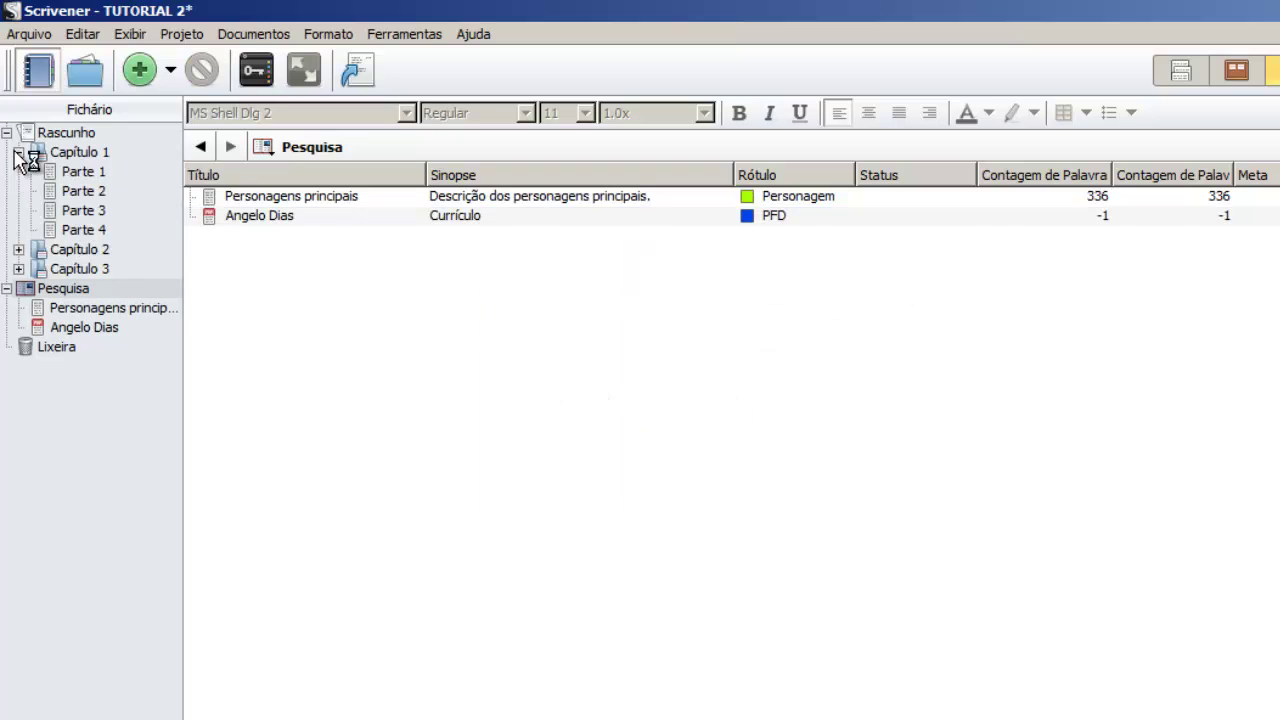
pyautogui.click(68, 172)
pyautogui.click(73, 154)
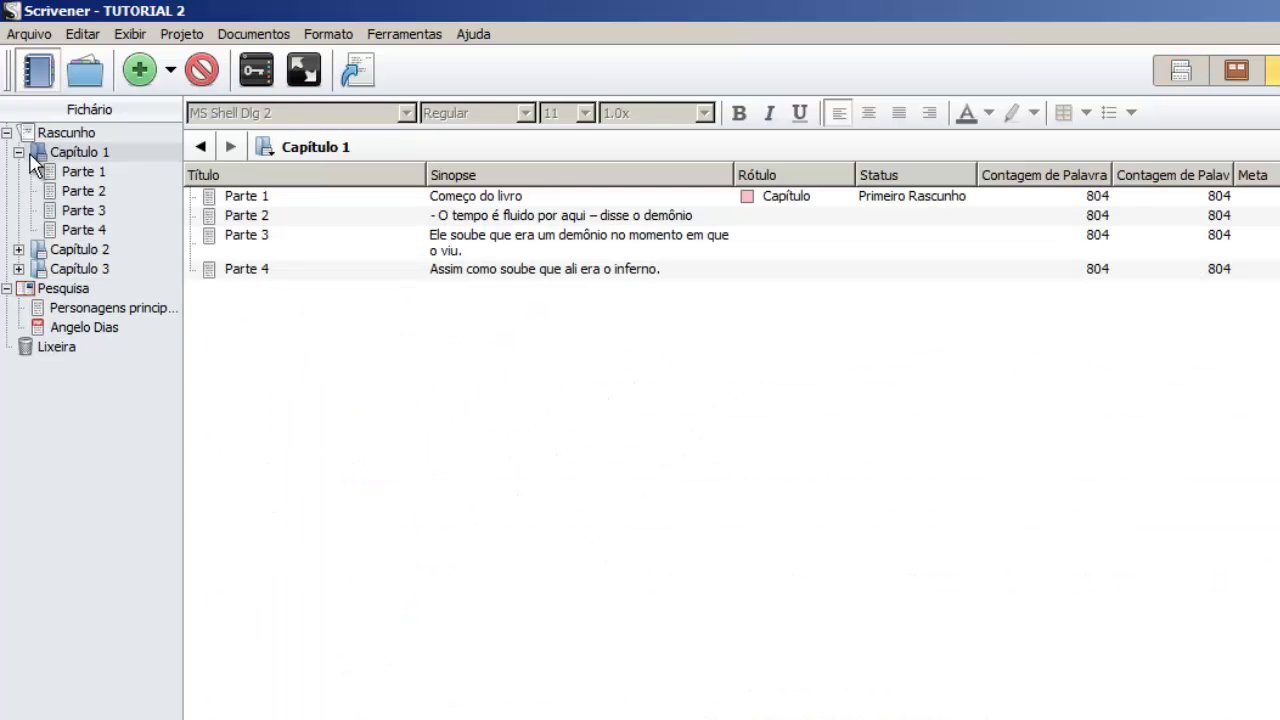
pyautogui.click(18, 152)
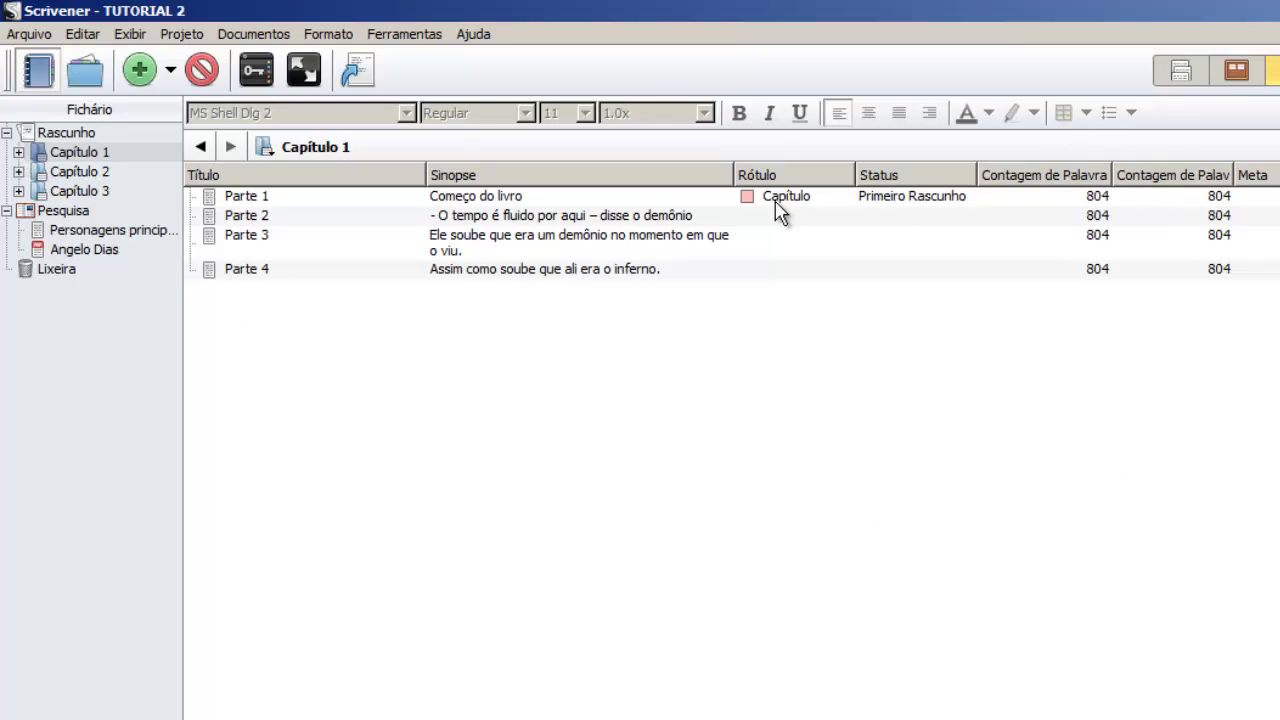
pyautogui.click(78, 133)
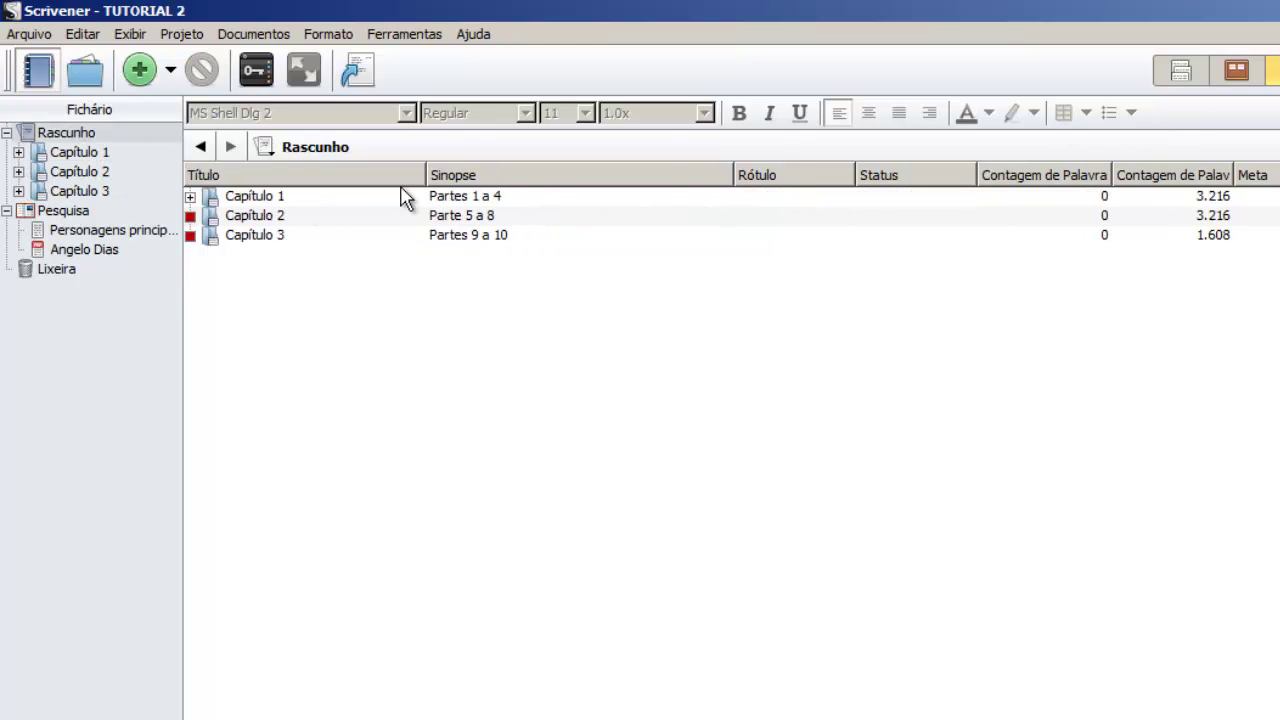
pyautogui.click(203, 197)
pyautogui.click(190, 196)
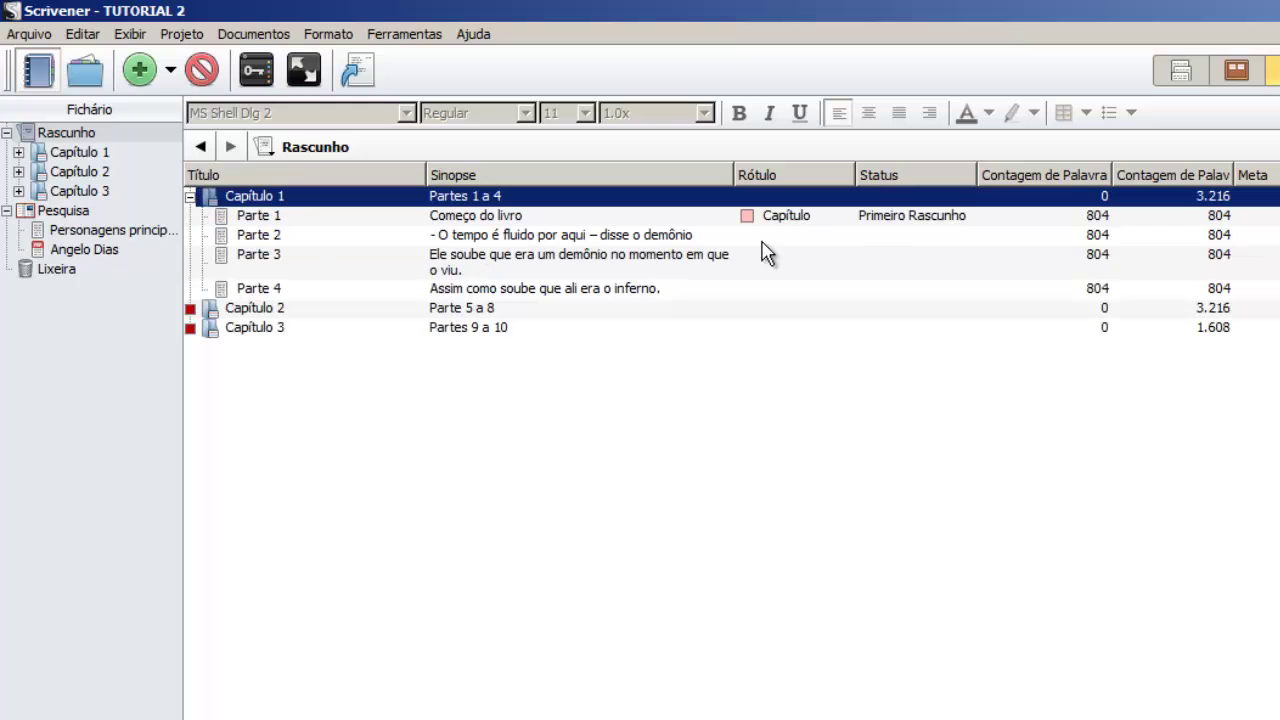
# Assign the Conceito label and the A Fazer status to Parte 2 of Capítulo 1.
pyautogui.rightClick(668, 237)
pyautogui.moveTo(940, 329)
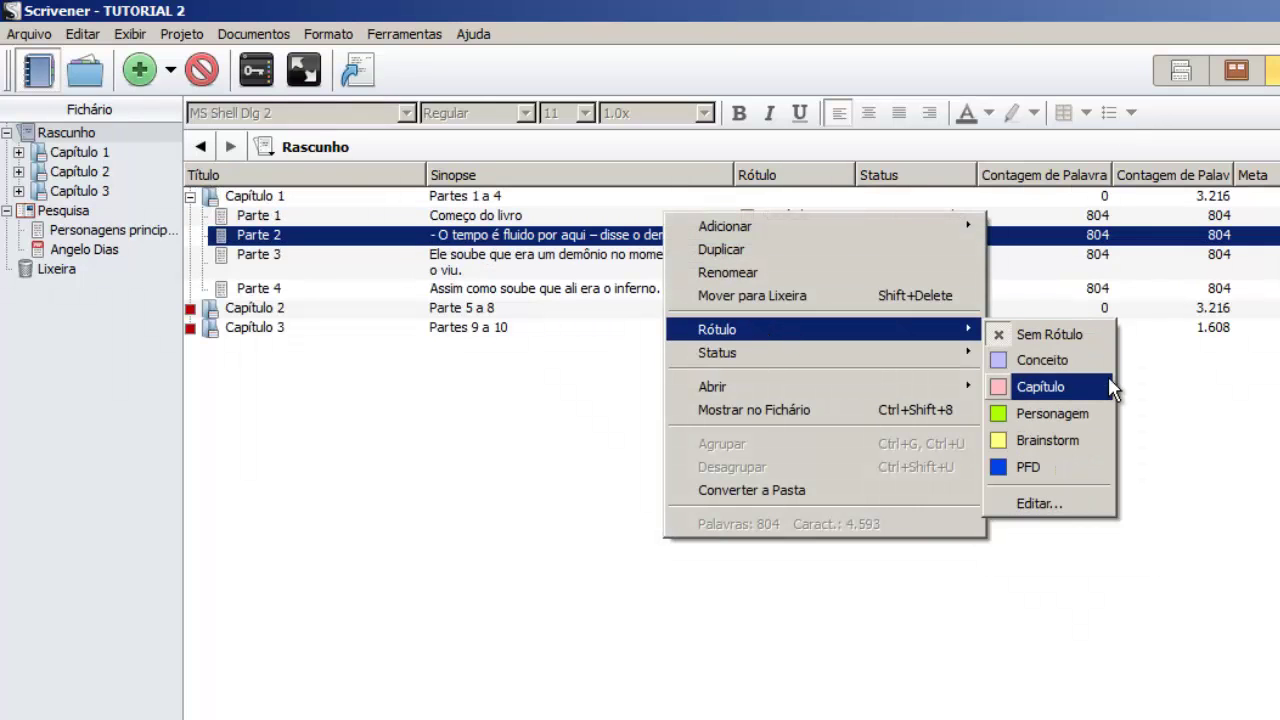
pyautogui.click(1060, 360)
pyautogui.rightClick(779, 238)
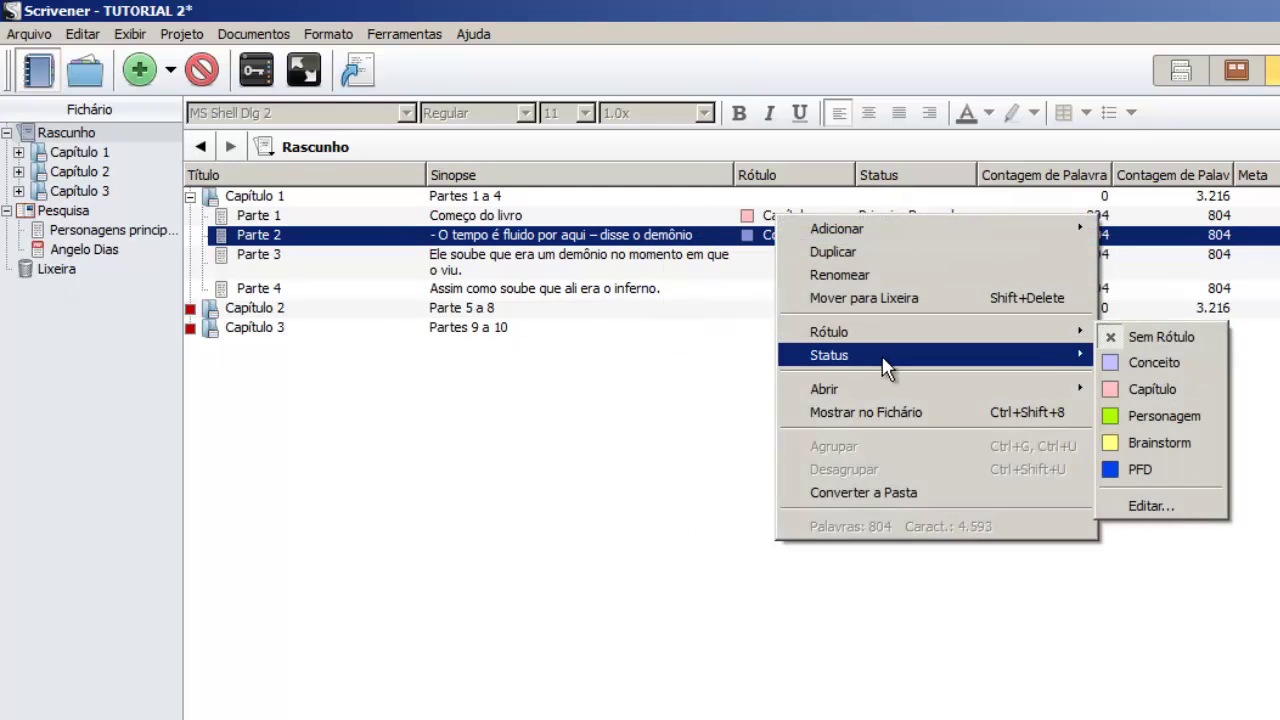
pyautogui.moveTo(884, 357)
pyautogui.click(1160, 408)
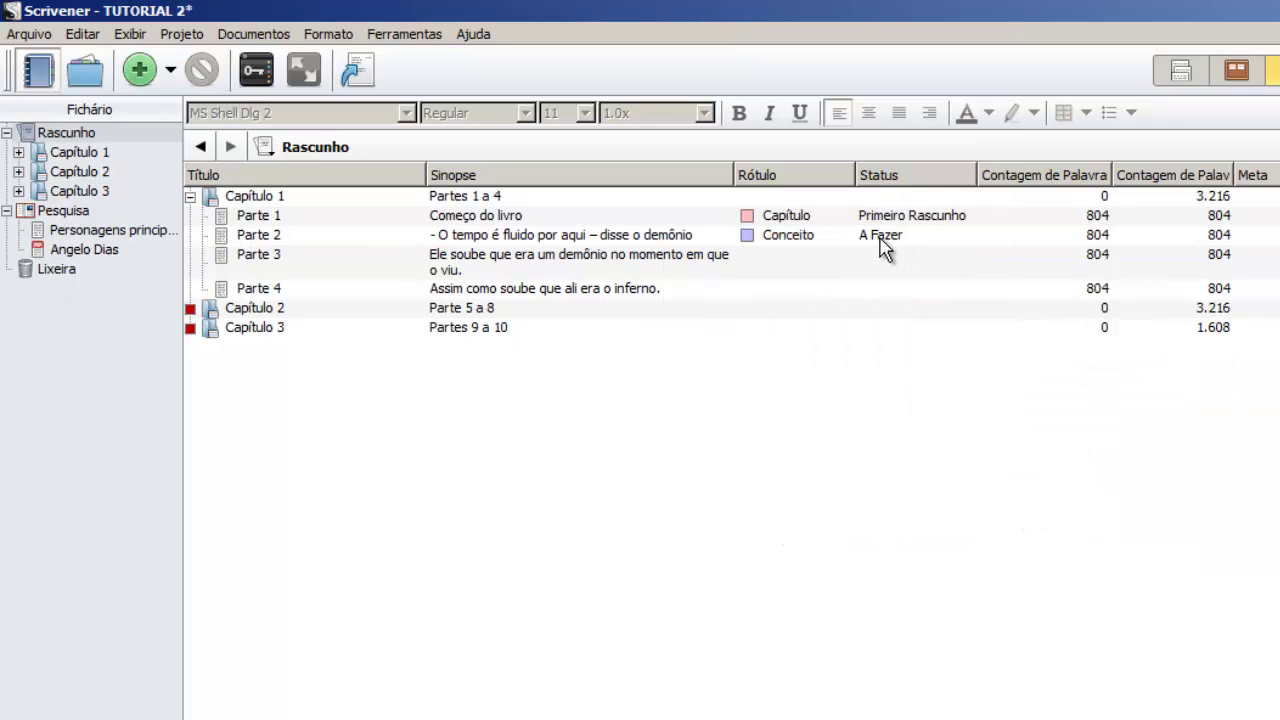
# Assign the Personagem label to Parte 3 and the Capítulo label to Parte 4 of Capítulo 1.
pyautogui.rightClick(798, 256)
pyautogui.click(678, 346)
pyautogui.rightClick(617, 262)
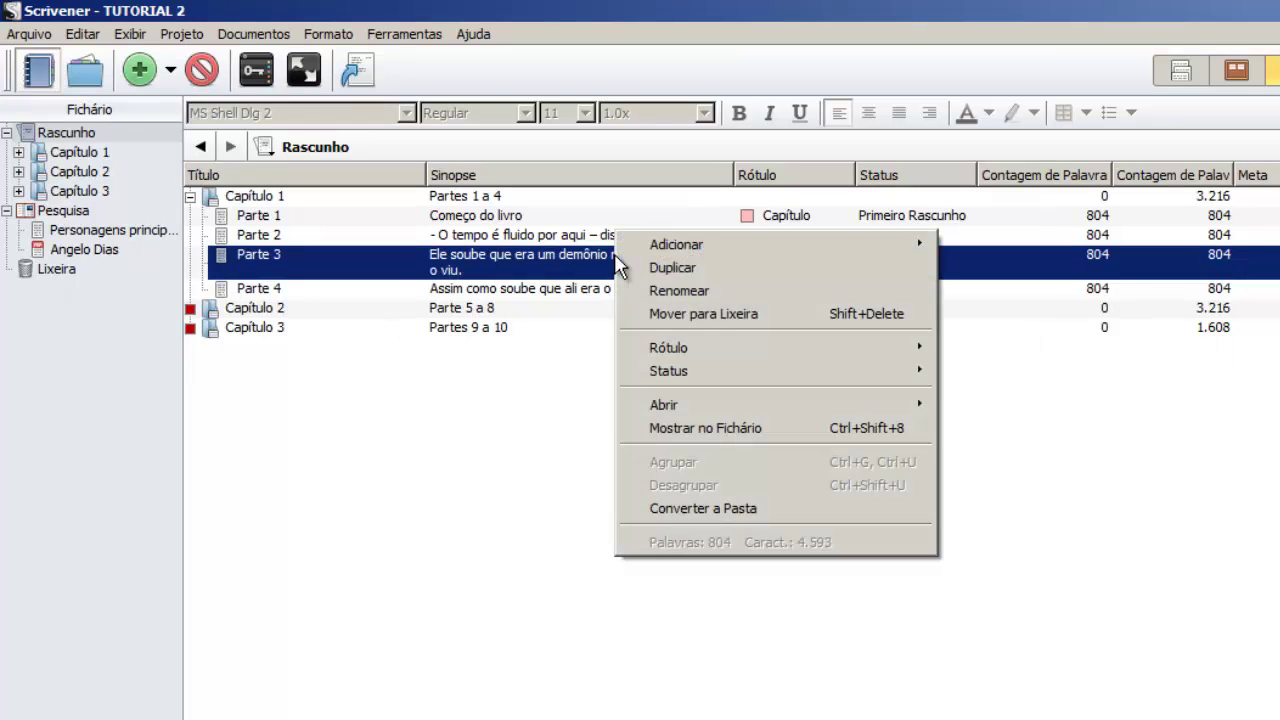
pyautogui.moveTo(721, 347)
pyautogui.click(974, 425)
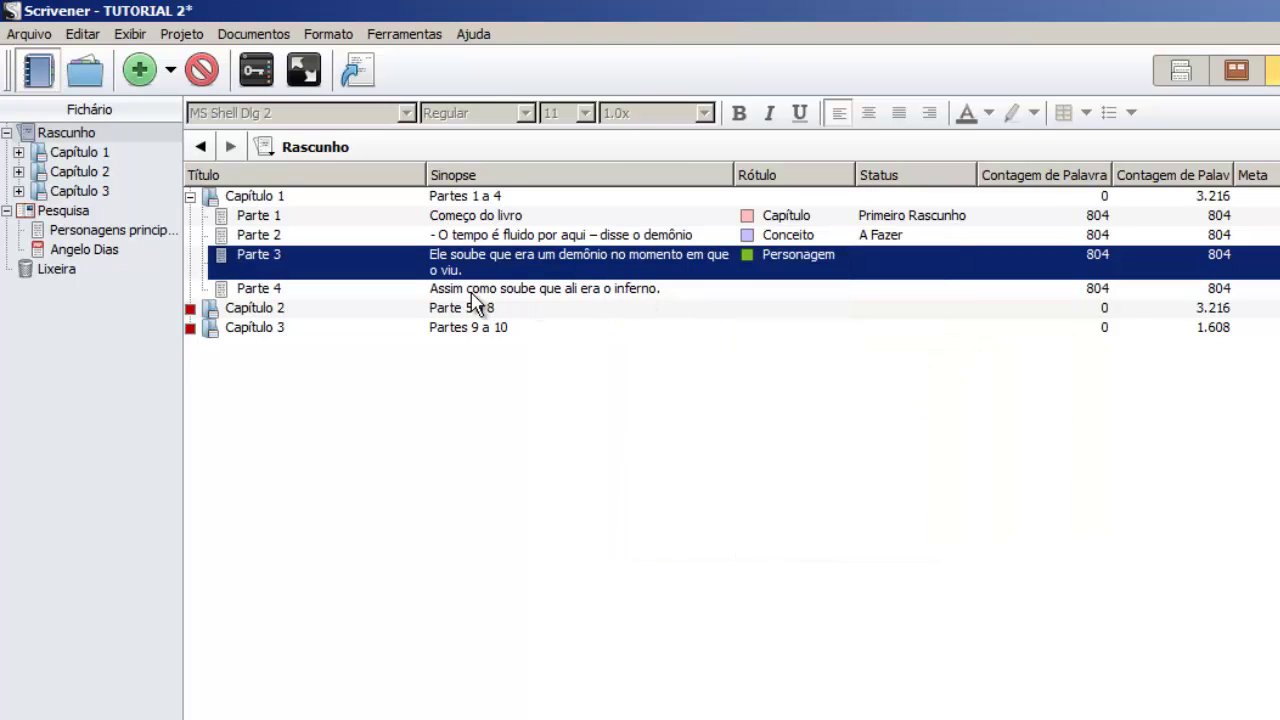
pyautogui.rightClick(474, 290)
pyautogui.moveTo(579, 378)
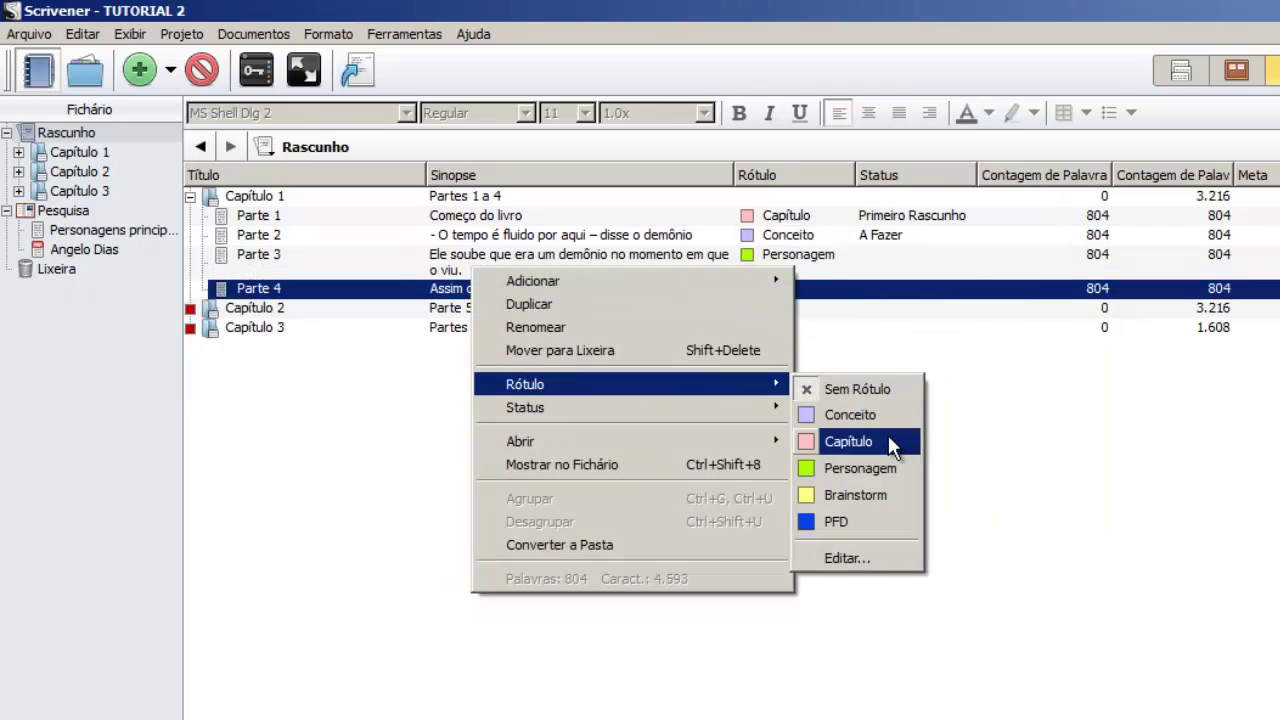
pyautogui.click(888, 437)
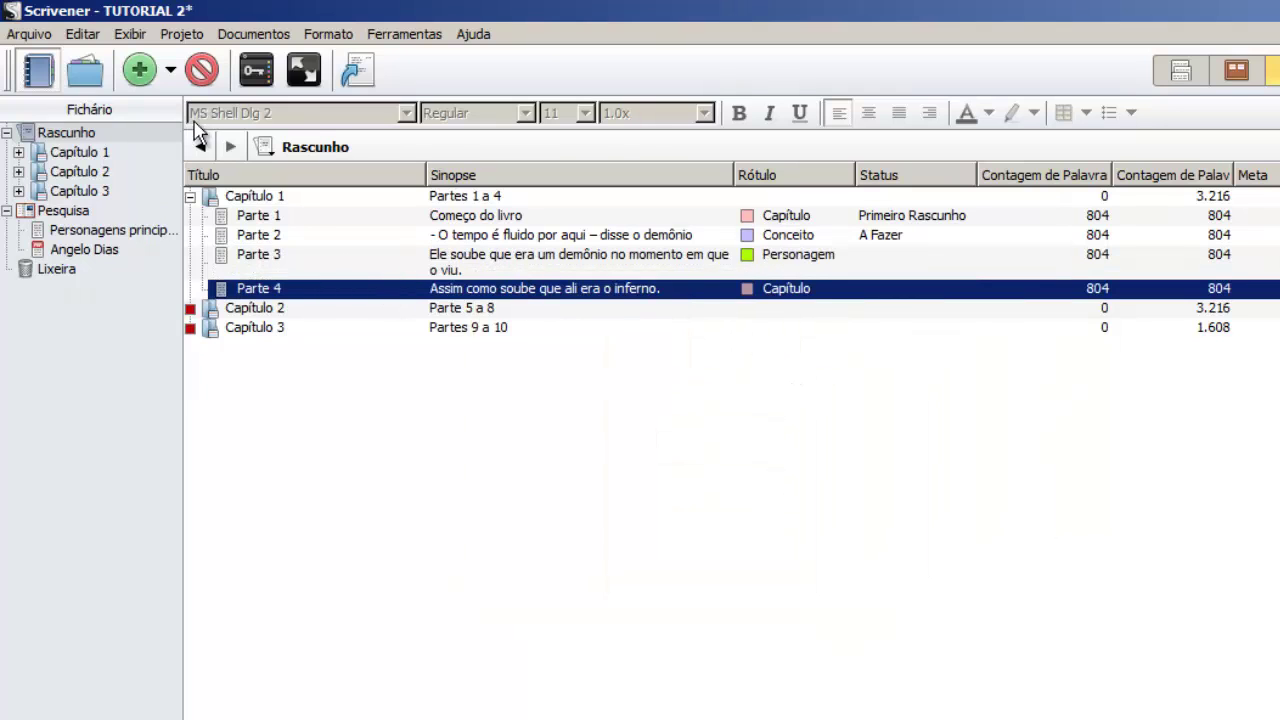
# Turn on label colours for the binder, icons, index cards and outliner rows.
pyautogui.click(92, 34)
pyautogui.moveTo(122, 38)
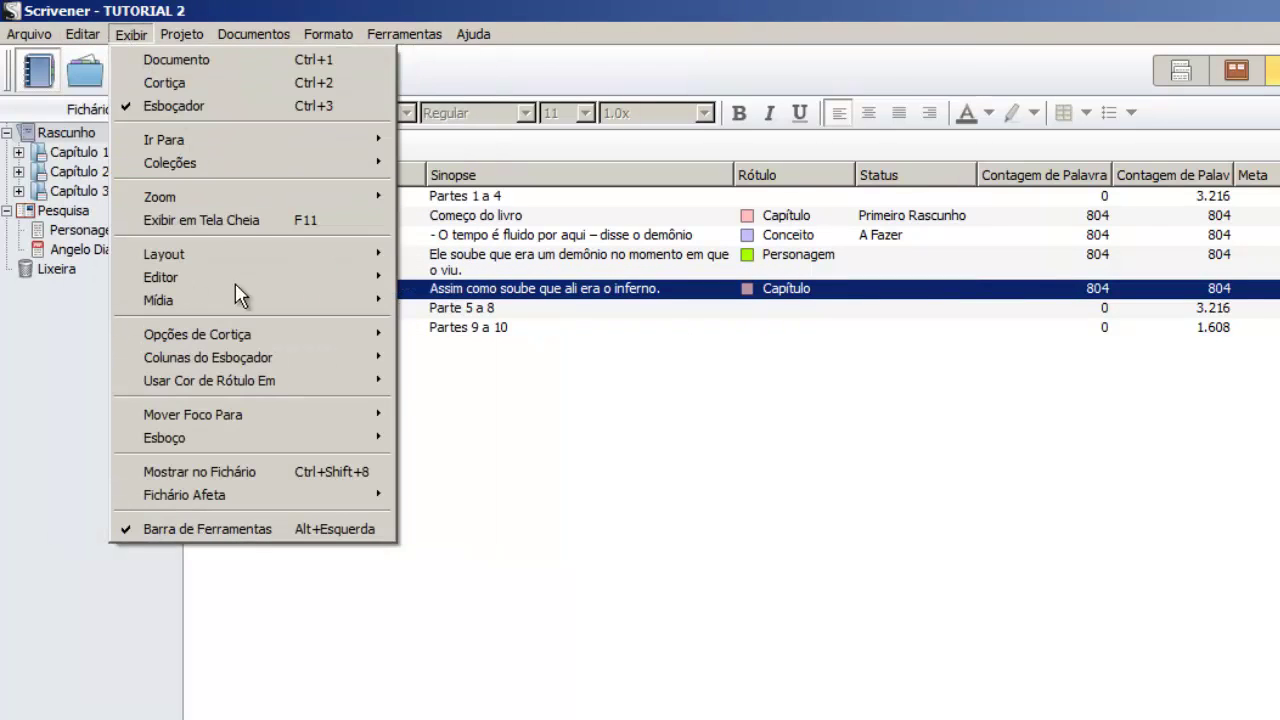
pyautogui.moveTo(237, 362)
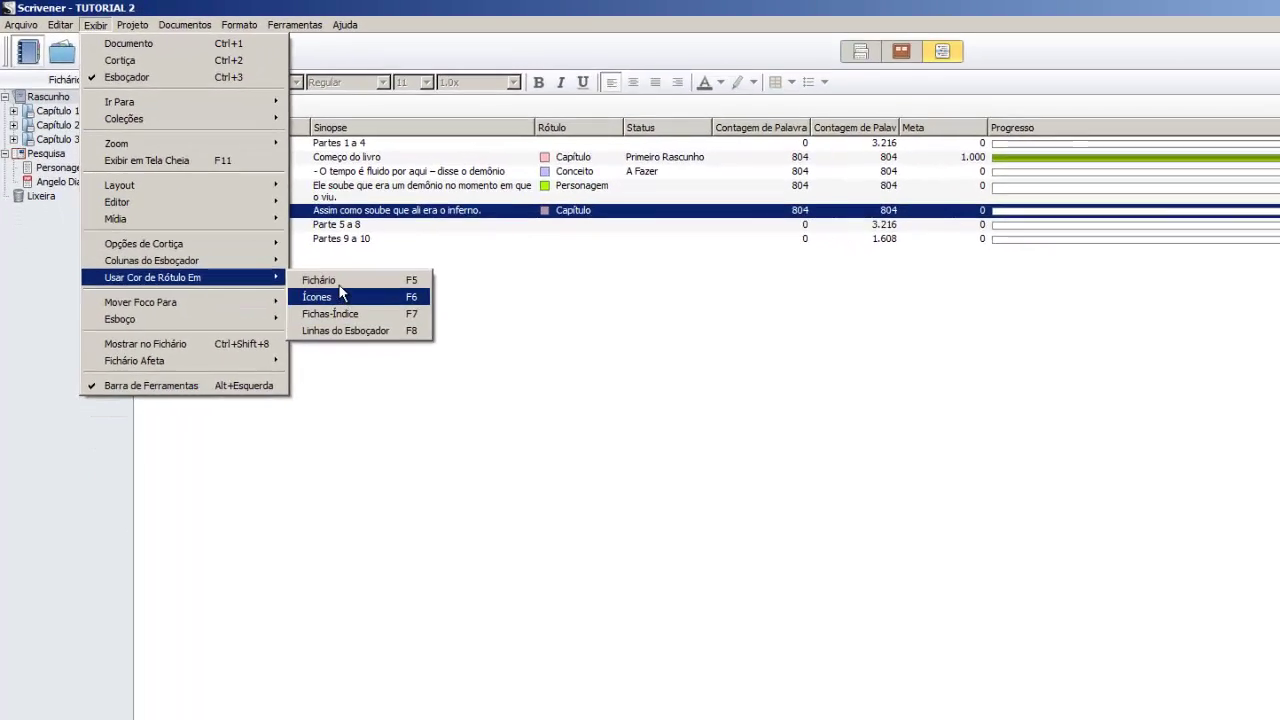
pyautogui.click(340, 294)
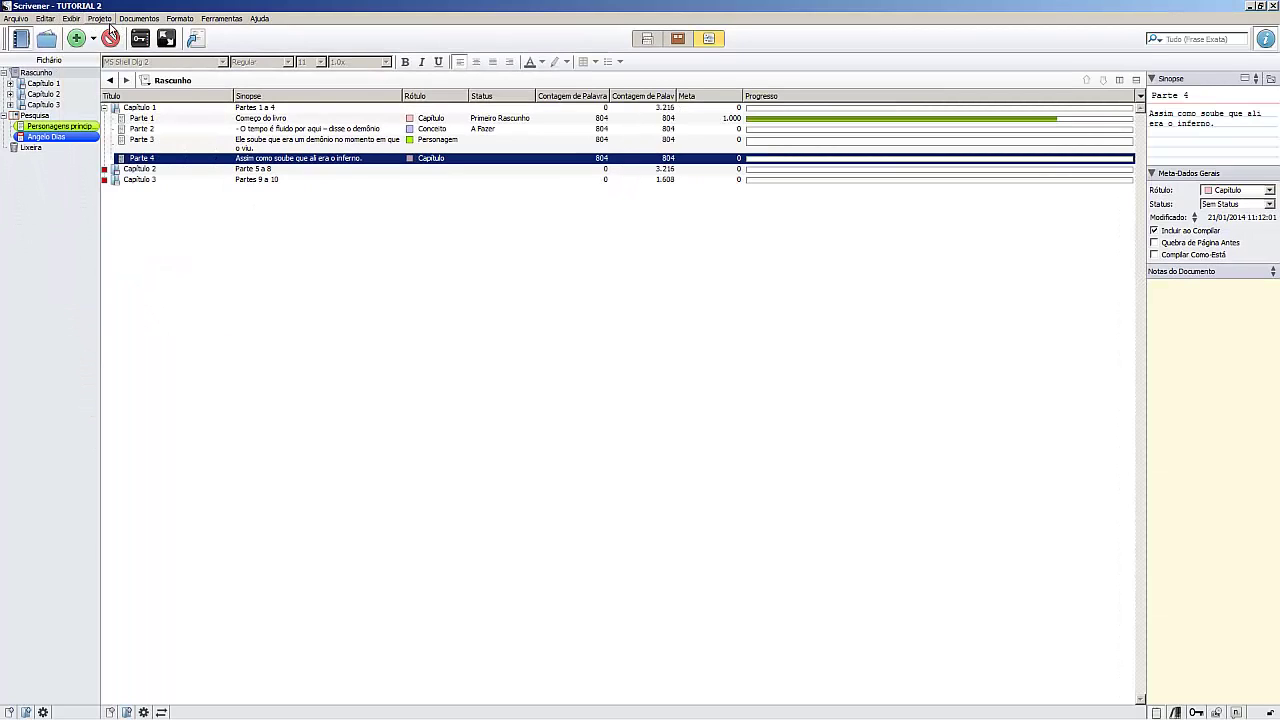
pyautogui.click(221, 244)
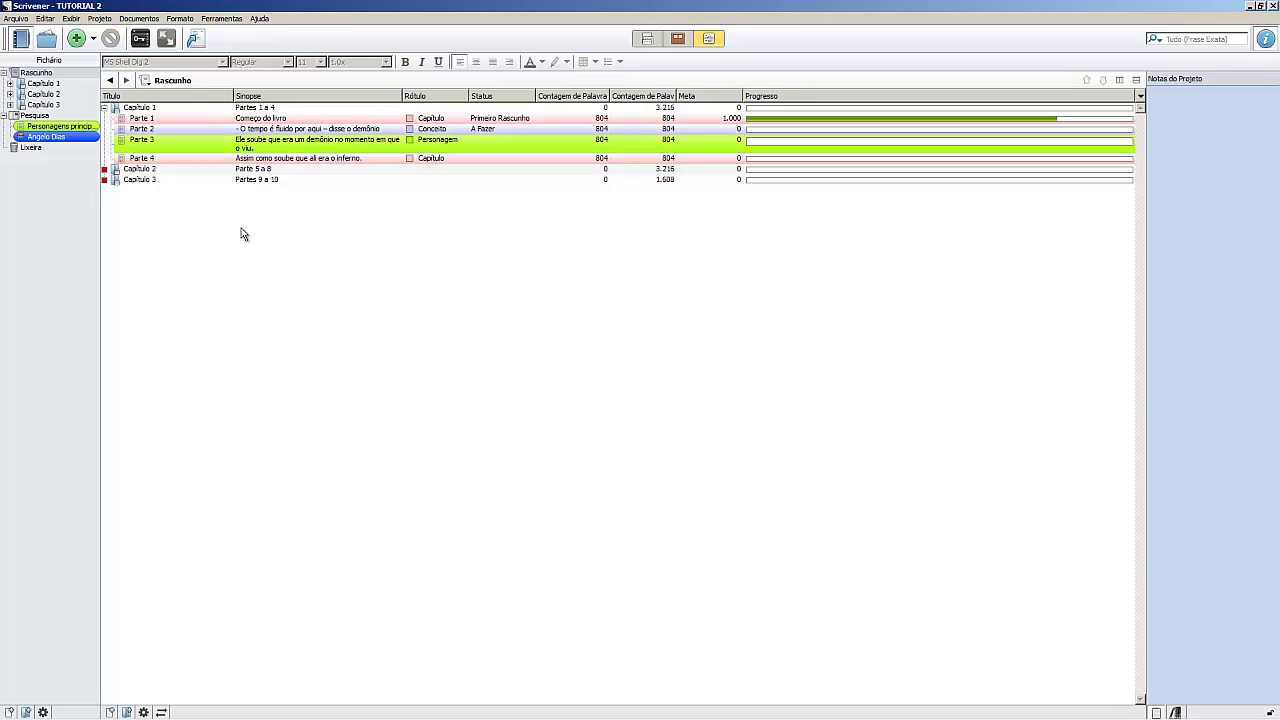
# Show the Rascunho folder on the corkboard and expand Capítulo 1, 2 and 3 in the binder.
pyautogui.click(677, 40)
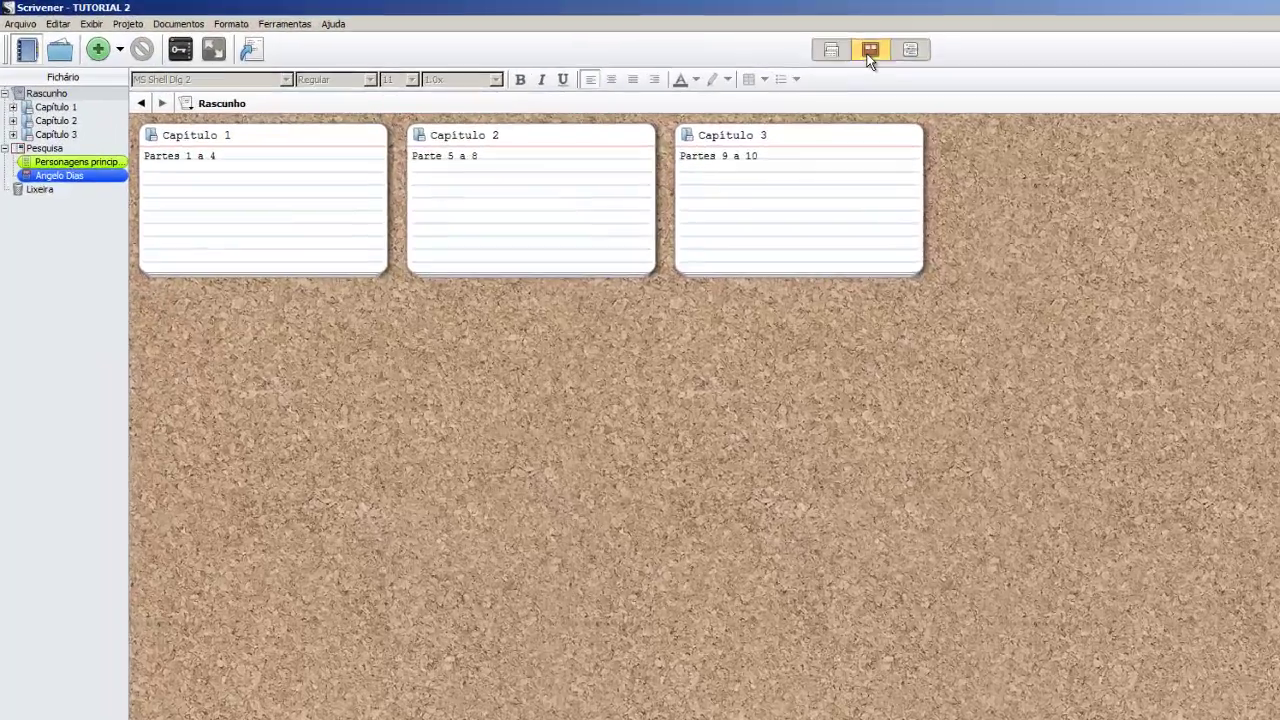
pyautogui.click(9, 83)
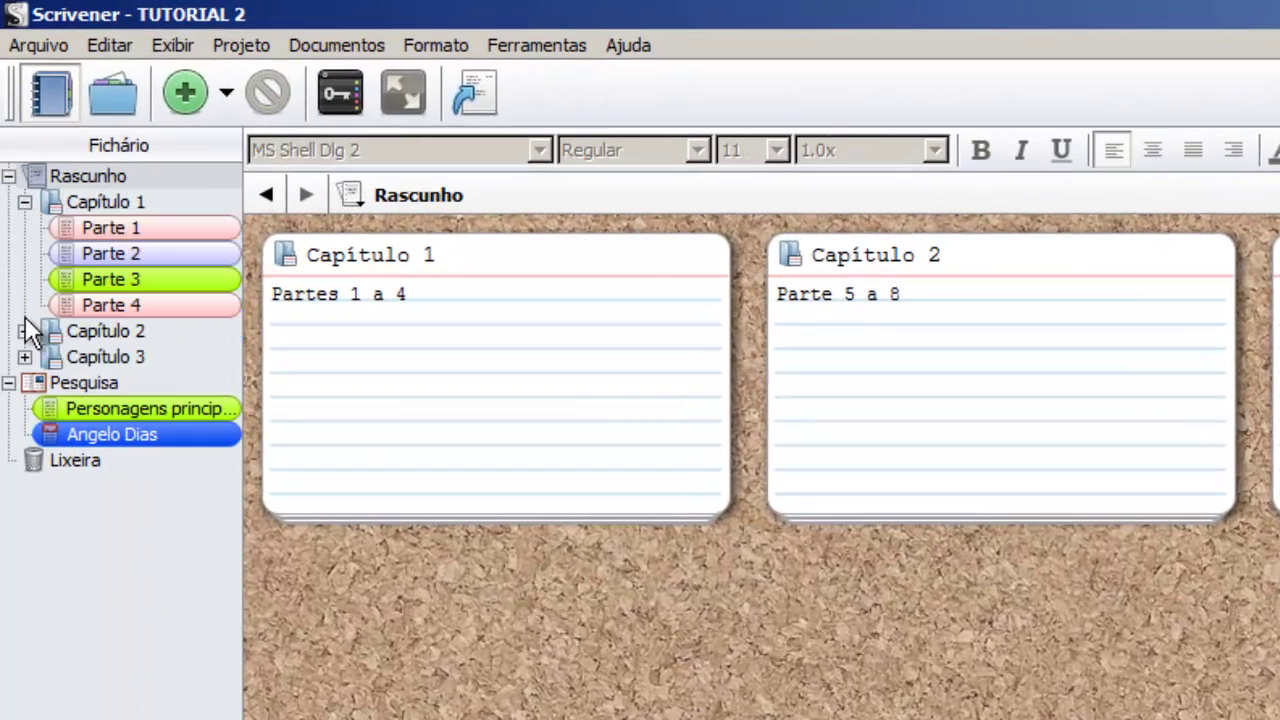
pyautogui.click(24, 331)
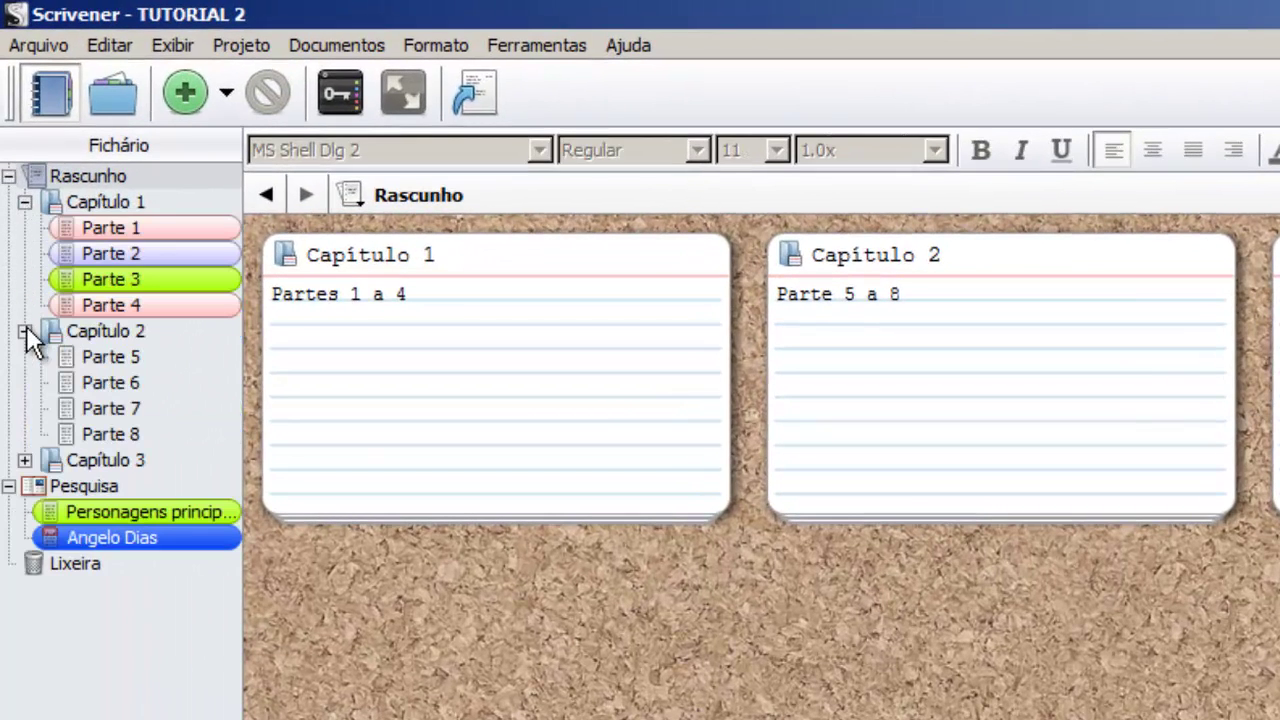
pyautogui.click(24, 460)
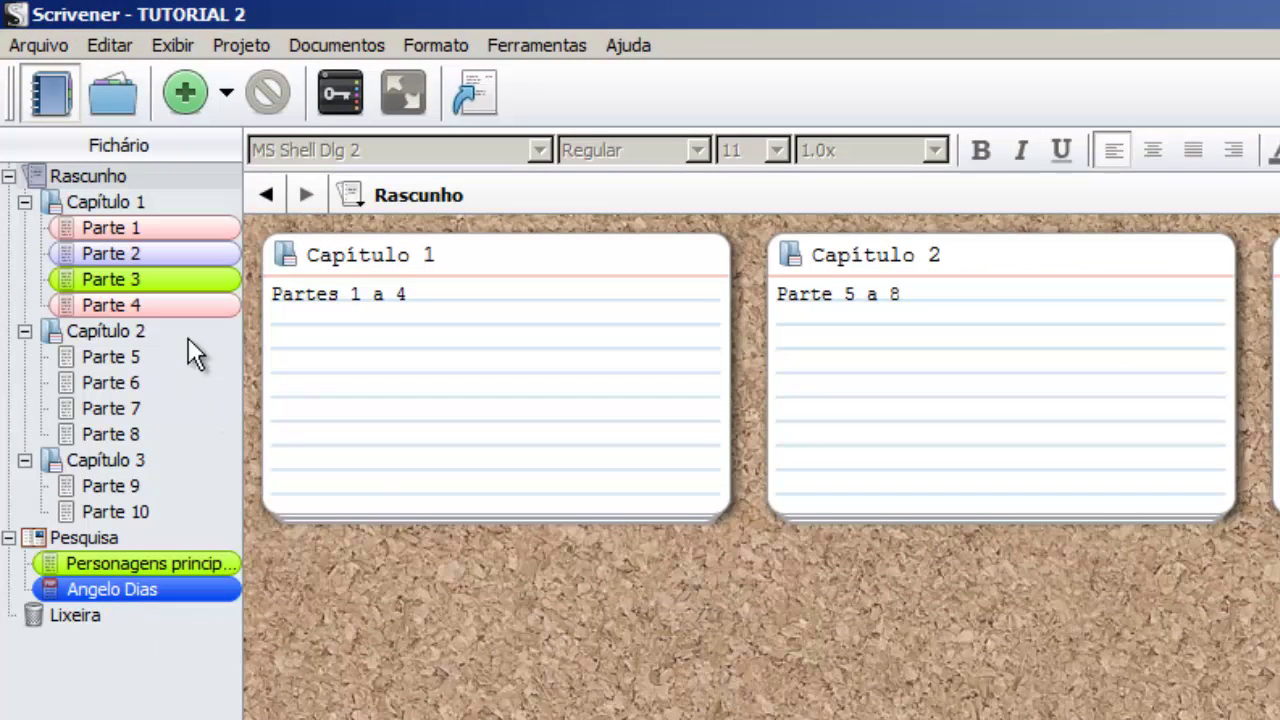
# Examine the label colours and status stamps on Capítulo 1's index cards, and view the Parte 1 and Parte 2 documents.
pyautogui.click(146, 229)
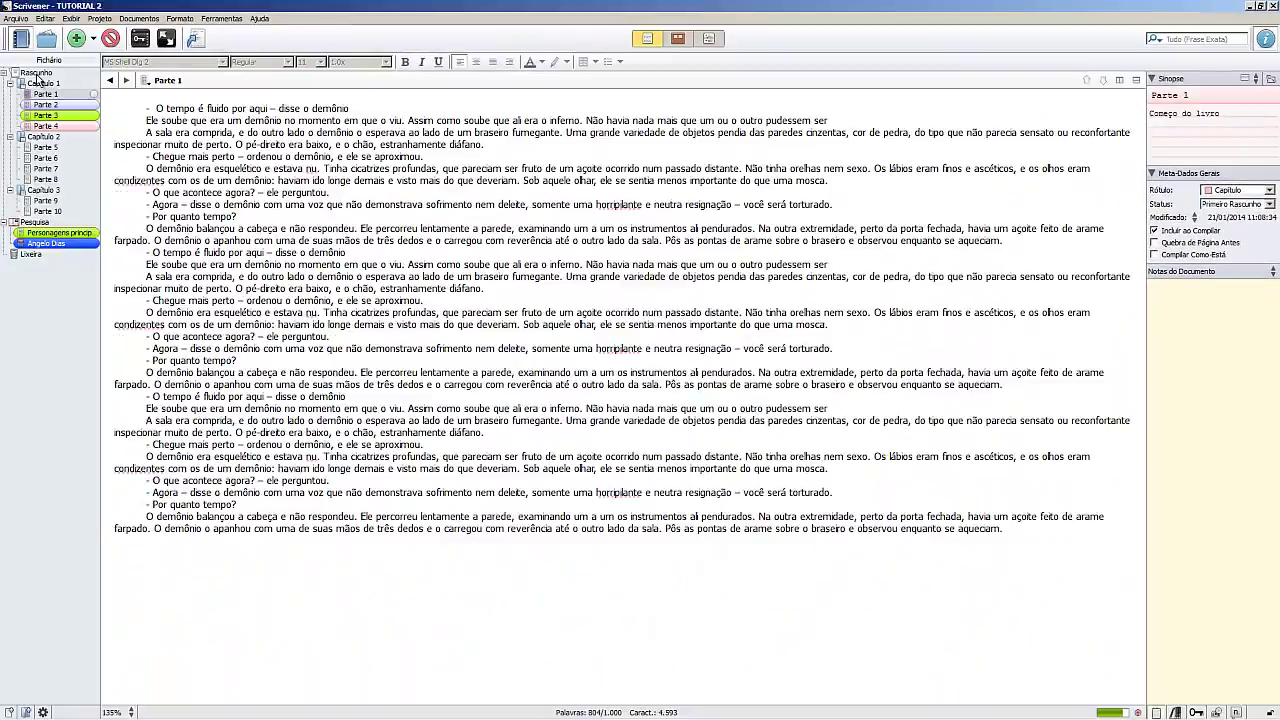
pyautogui.click(677, 38)
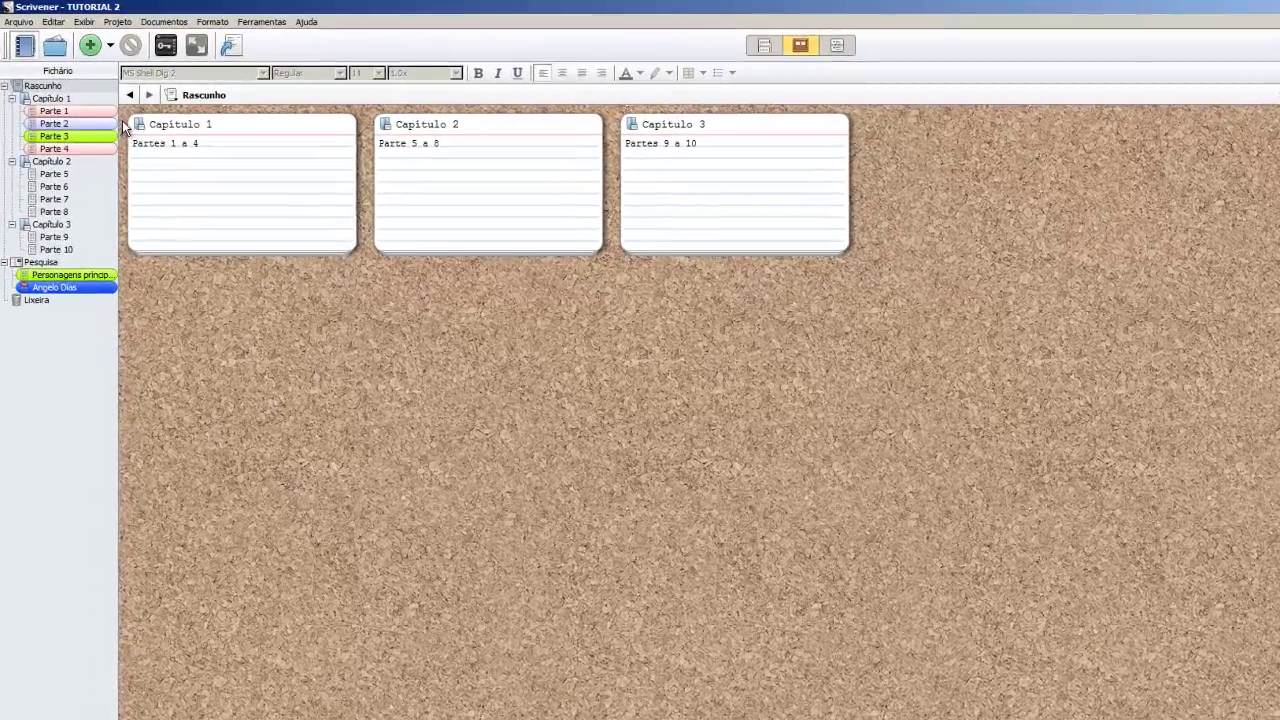
pyautogui.click(117, 105)
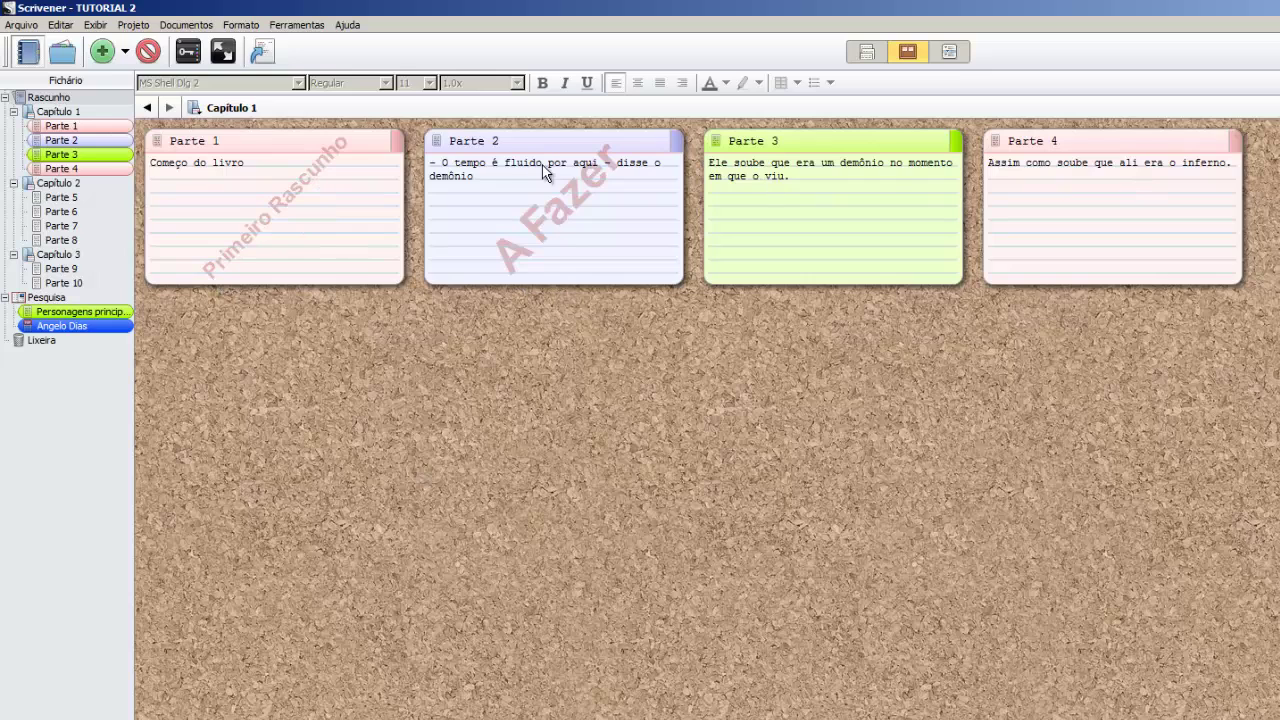
pyautogui.click(397, 150)
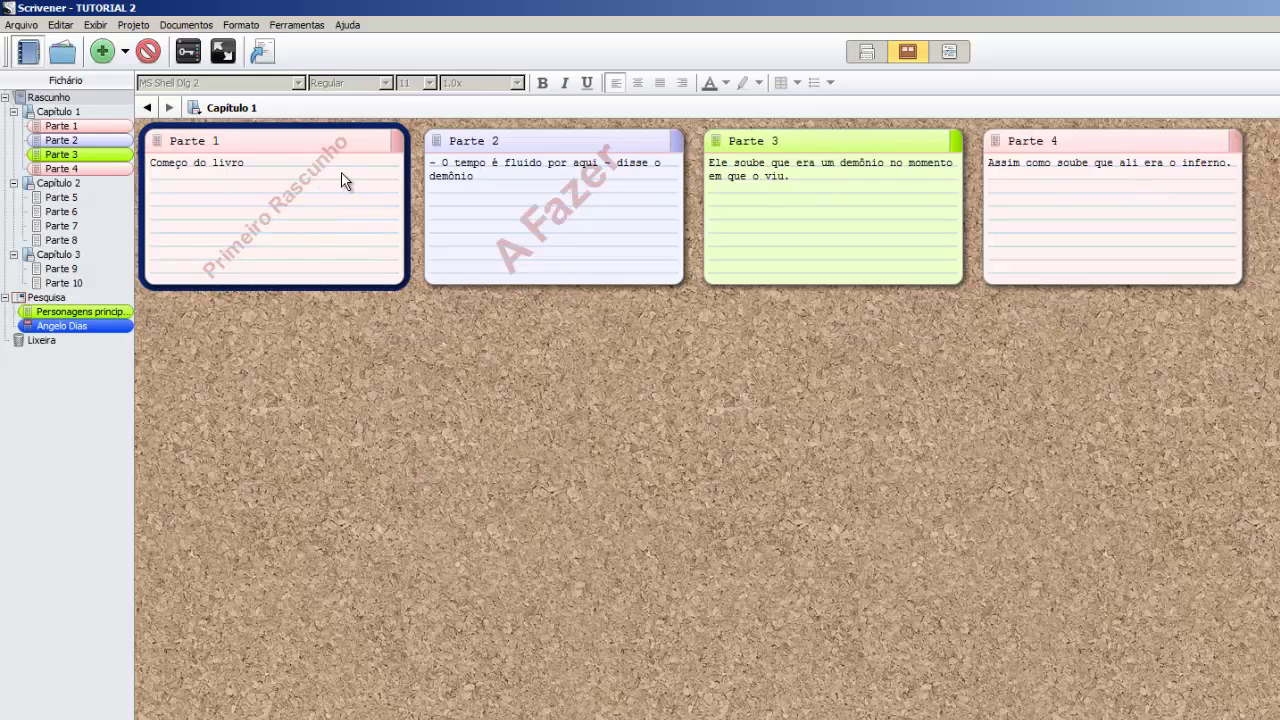
pyautogui.click(650, 396)
pyautogui.click(52, 127)
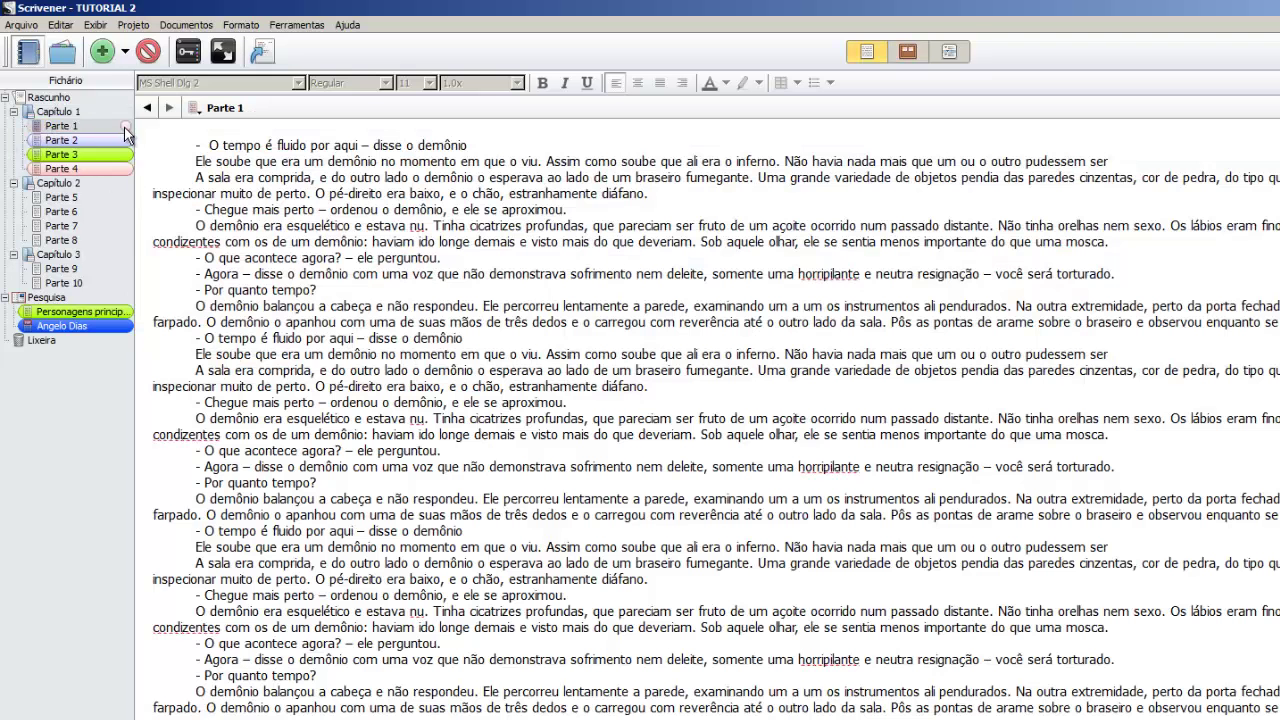
pyautogui.click(118, 141)
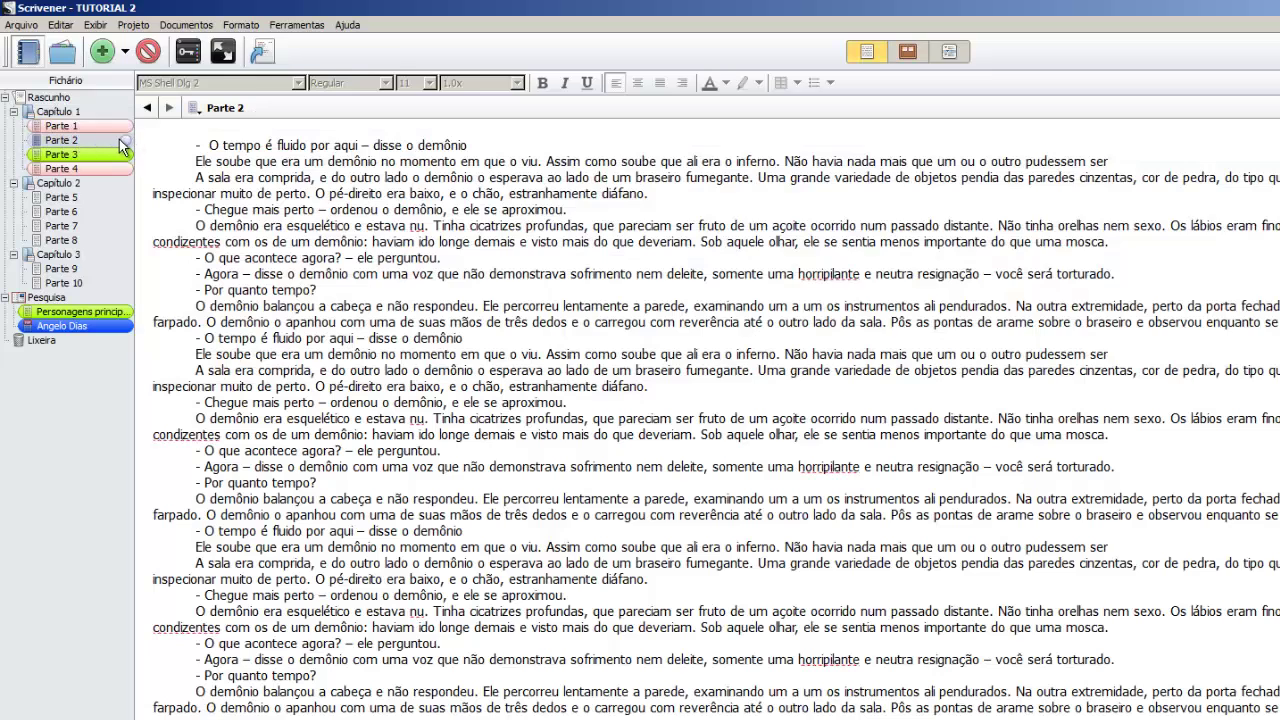
# Show Capítulo 1 as an outline and display the keywords of Parte 1 in the inspector.
pyautogui.hotkey('ctrl', '3')
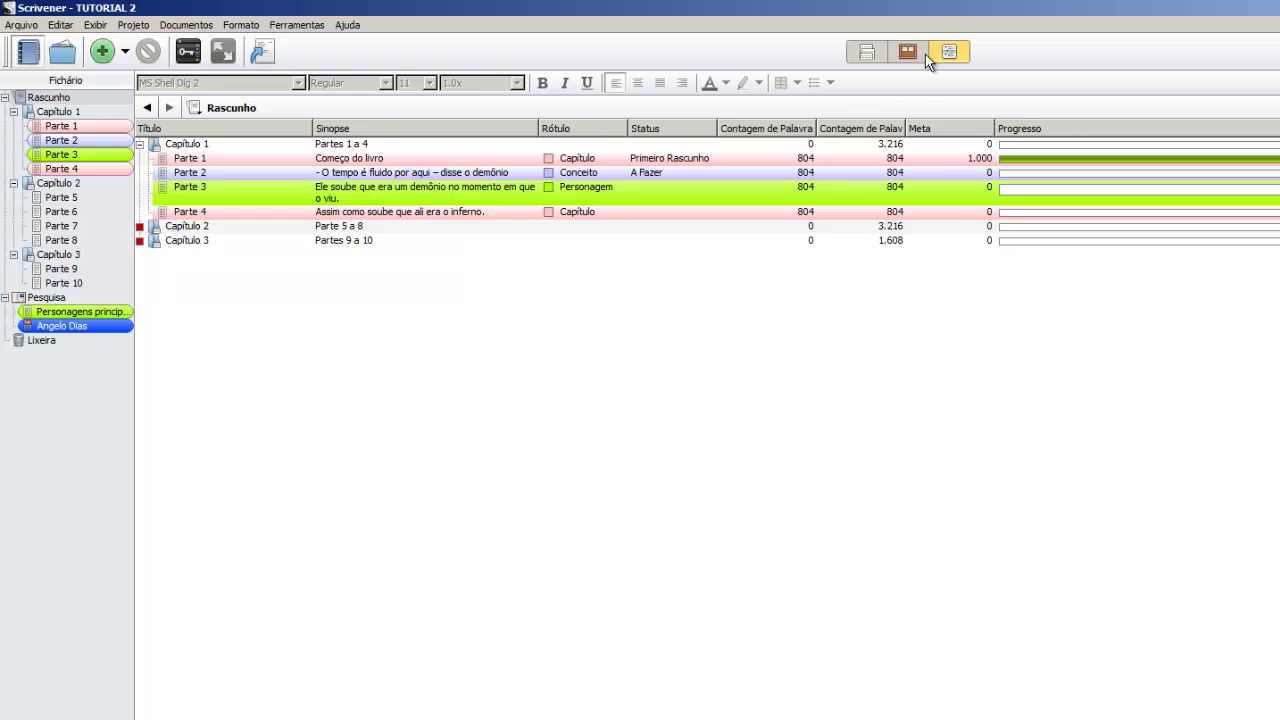
pyautogui.press('Down')
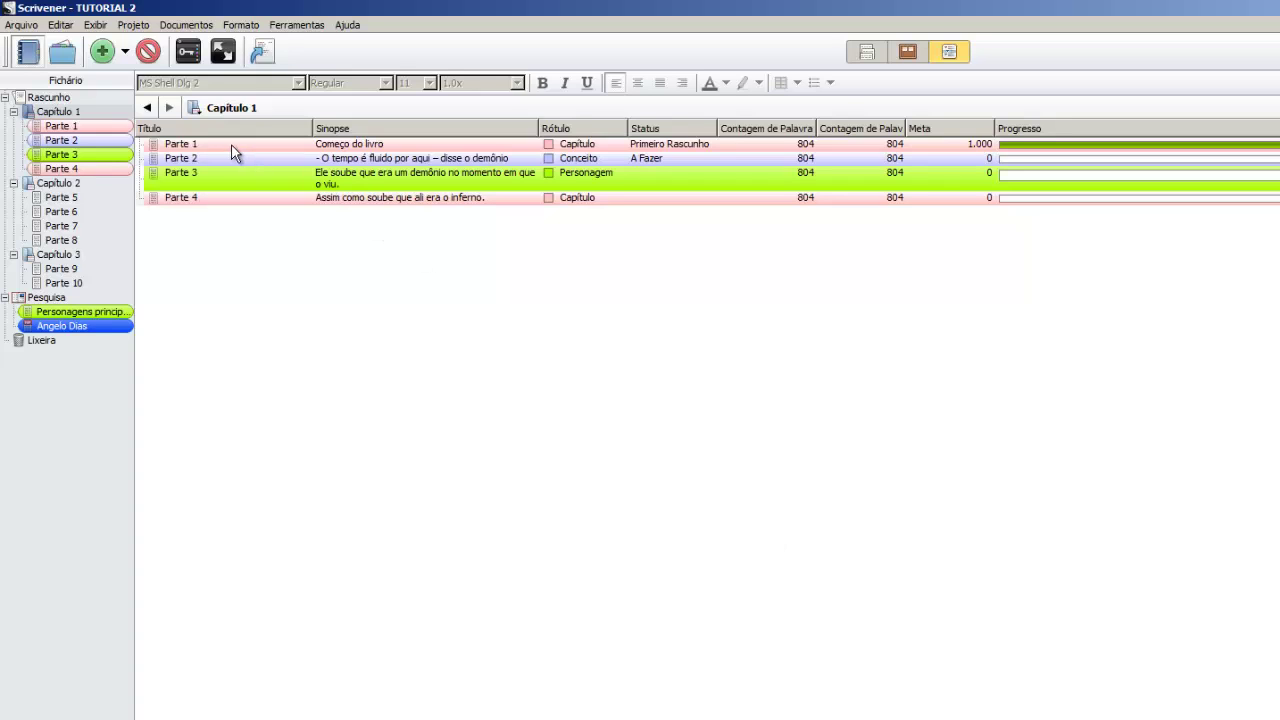
pyautogui.click(157, 149)
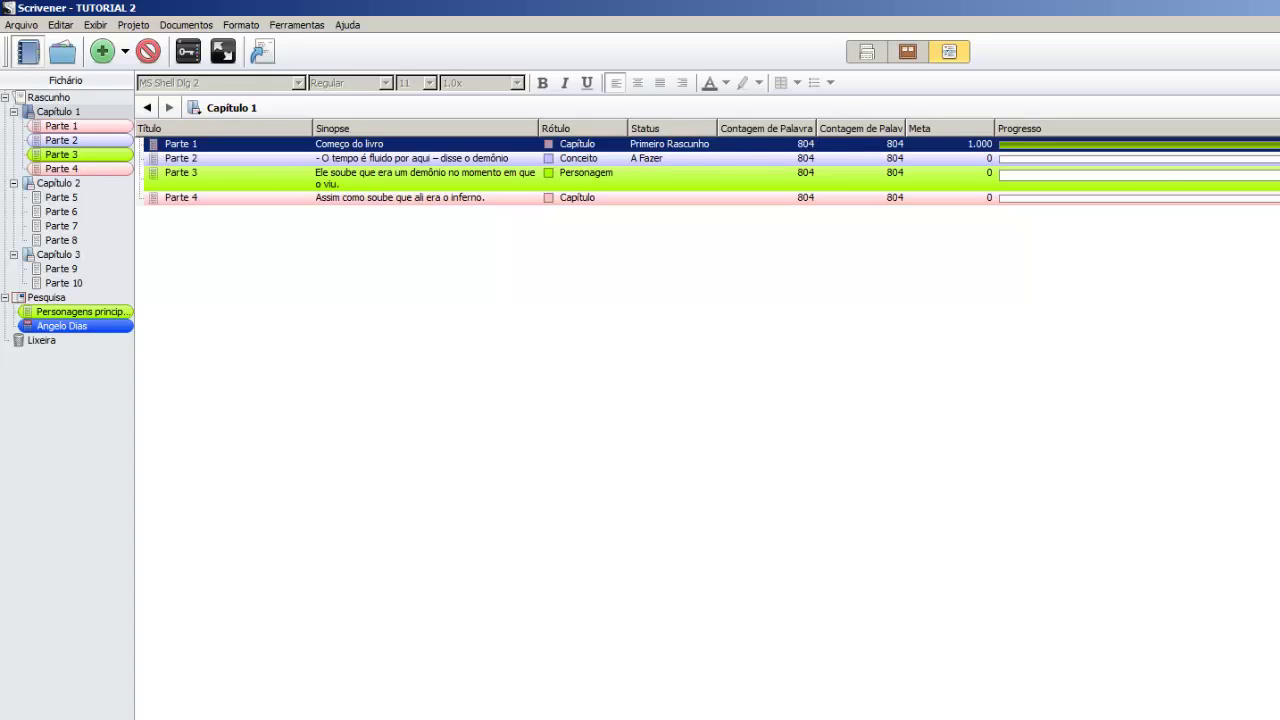
pyautogui.click(189, 53)
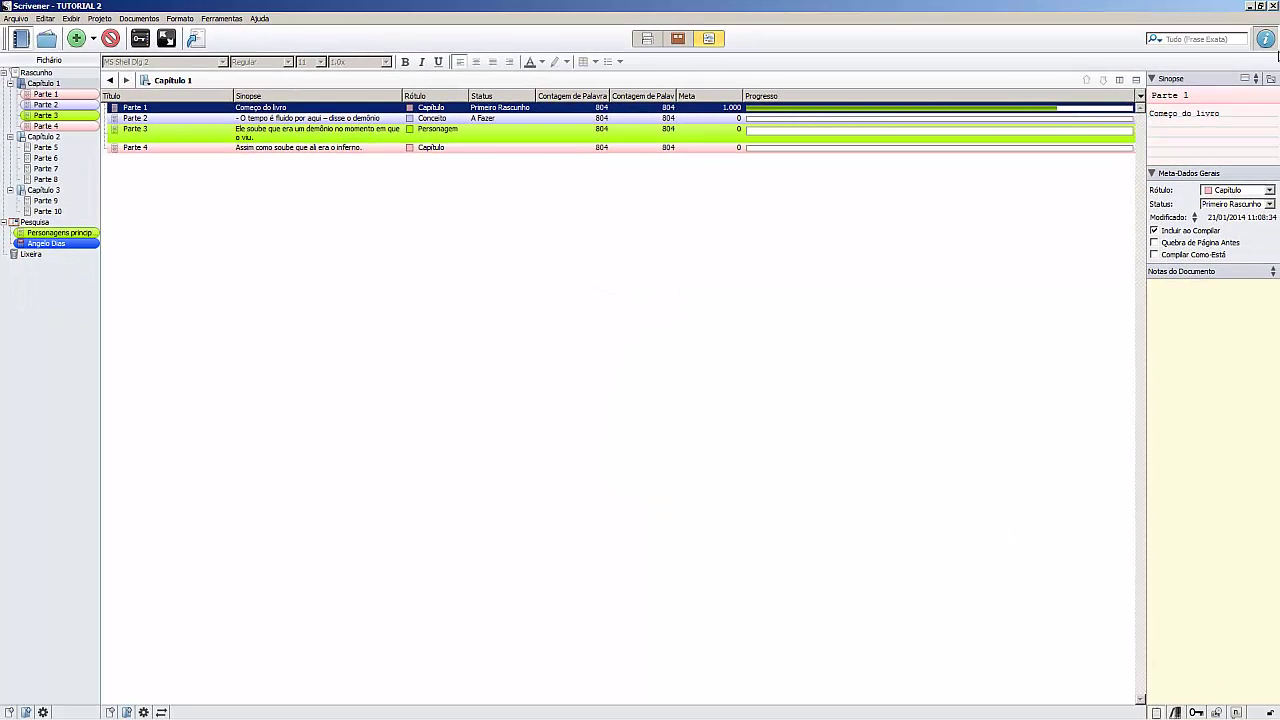
pyautogui.moveTo(1199, 712)
pyautogui.click(1196, 712)
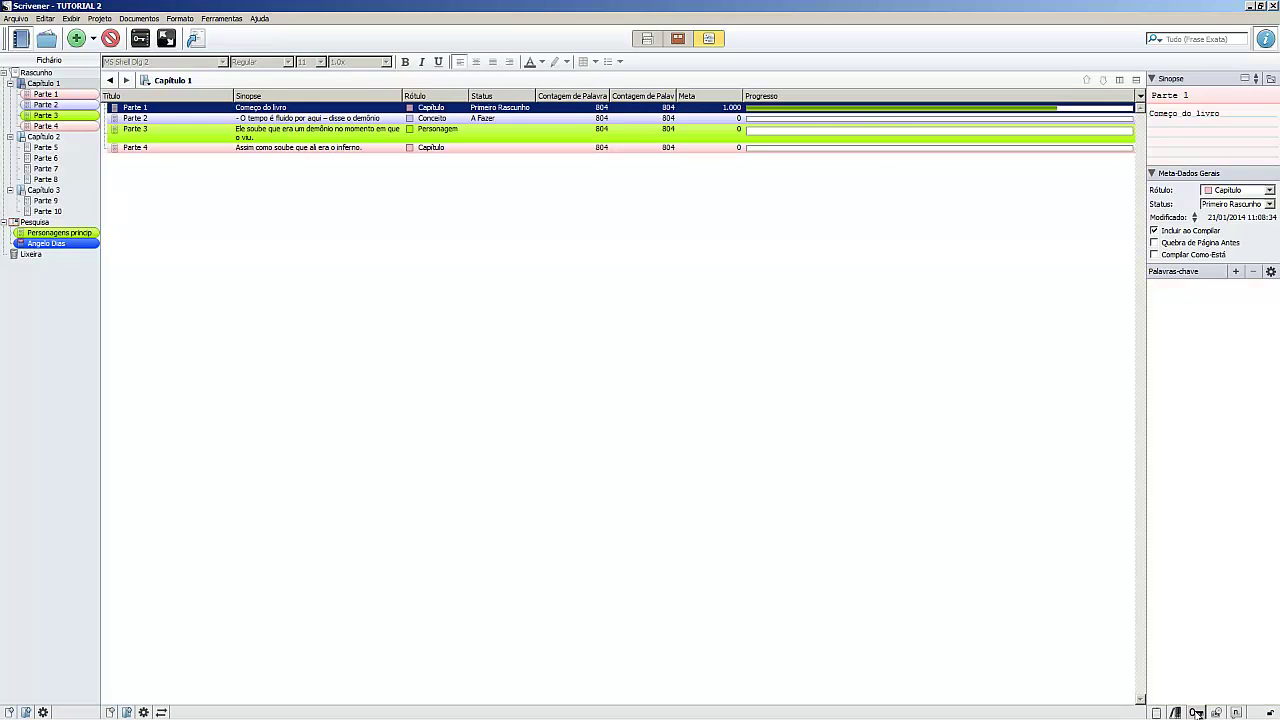
pyautogui.click(152, 176)
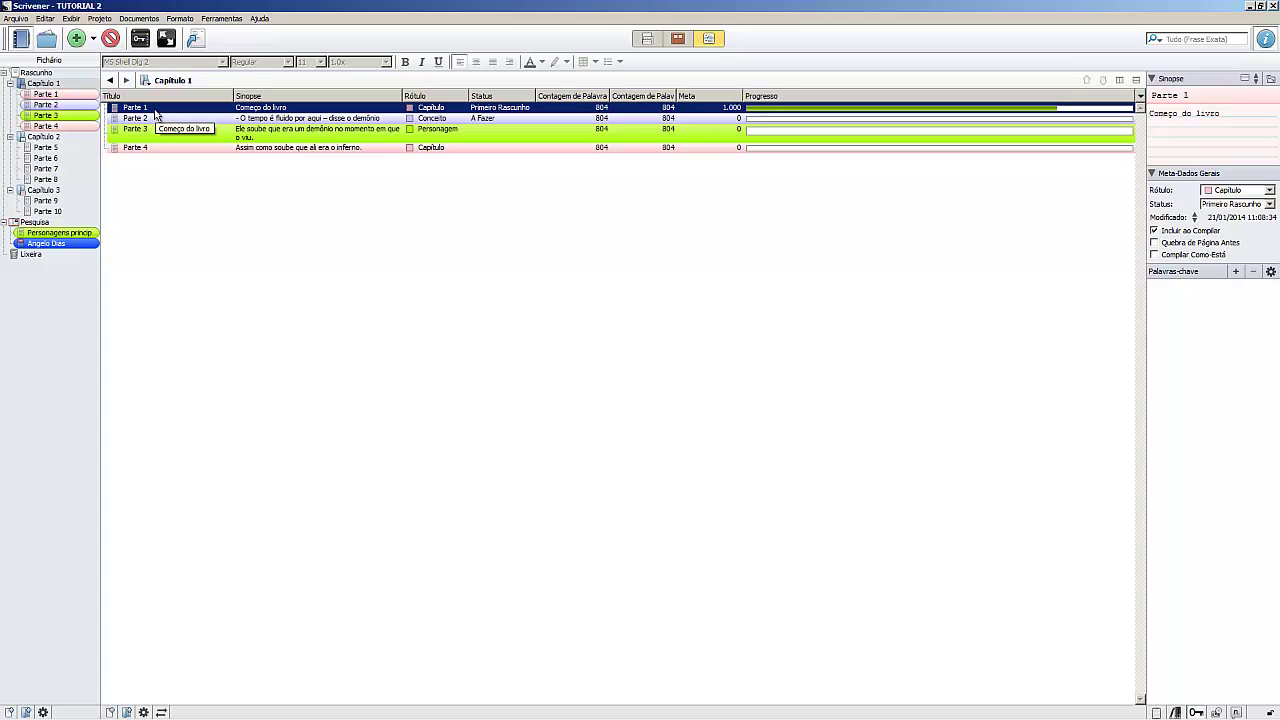
# Open the project keywords window and add a keyword named Capítulo.
pyautogui.click(140, 38)
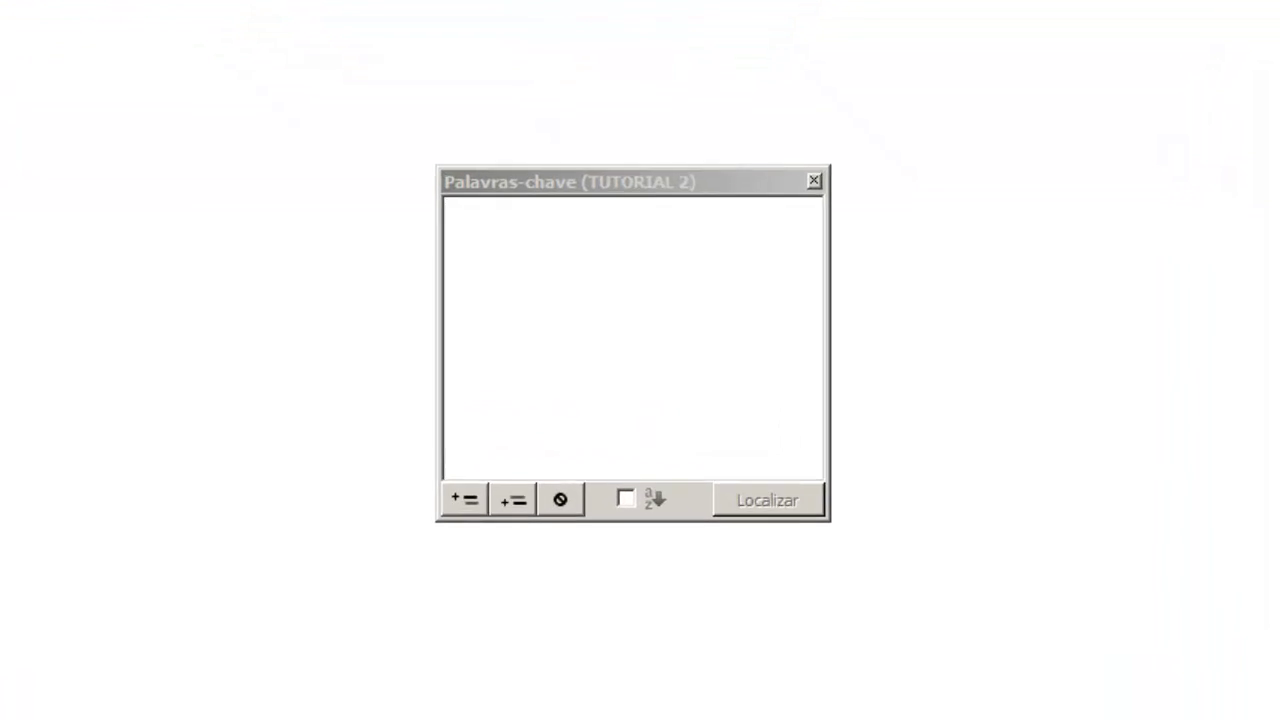
pyautogui.click(461, 515)
pyautogui.write('Capítulo')
pyautogui.press('Return')
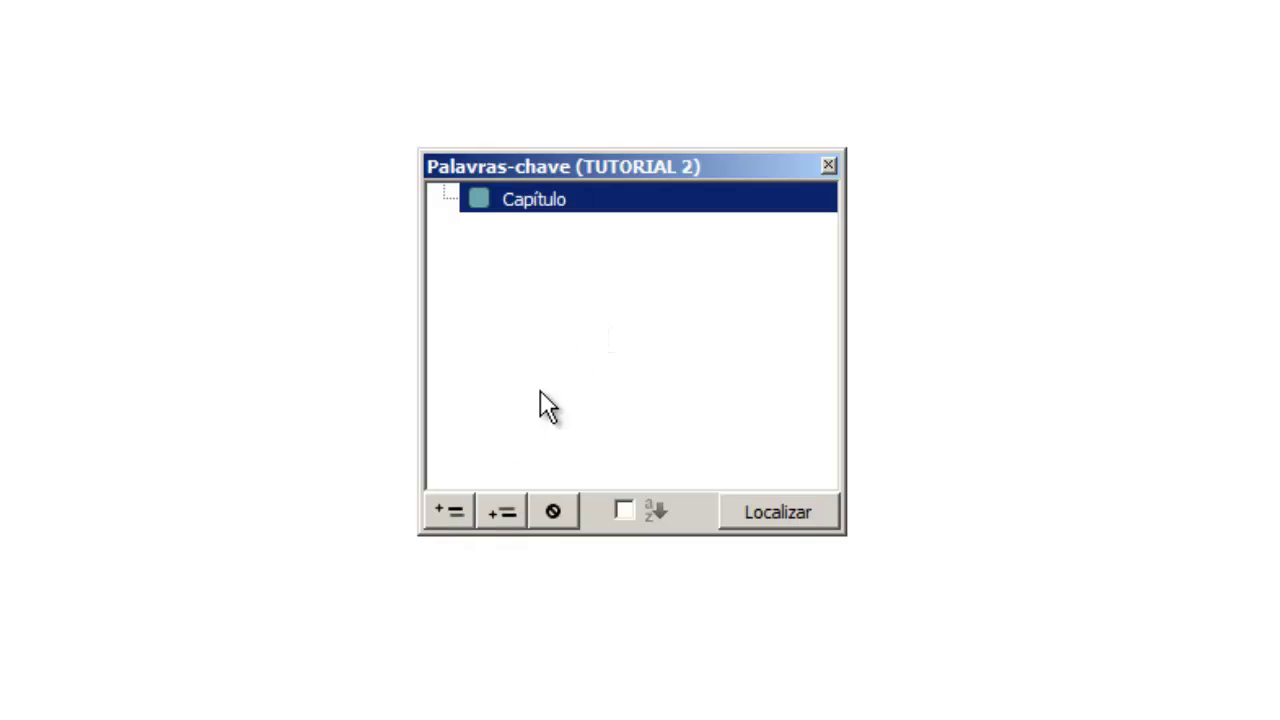
# Add a second project keyword named Diálogo.
pyautogui.click(449, 513)
pyautogui.write('Personag')
pyautogui.press('BackSpace')
pyautogui.press('BackSpace')
pyautogui.press('BackSpace')
pyautogui.press('BackSpace')
pyautogui.press('BackSpace')
pyautogui.press('BackSpace')
pyautogui.press('BackSpace')
pyautogui.press('BackSpace')
pyautogui.write('Di')
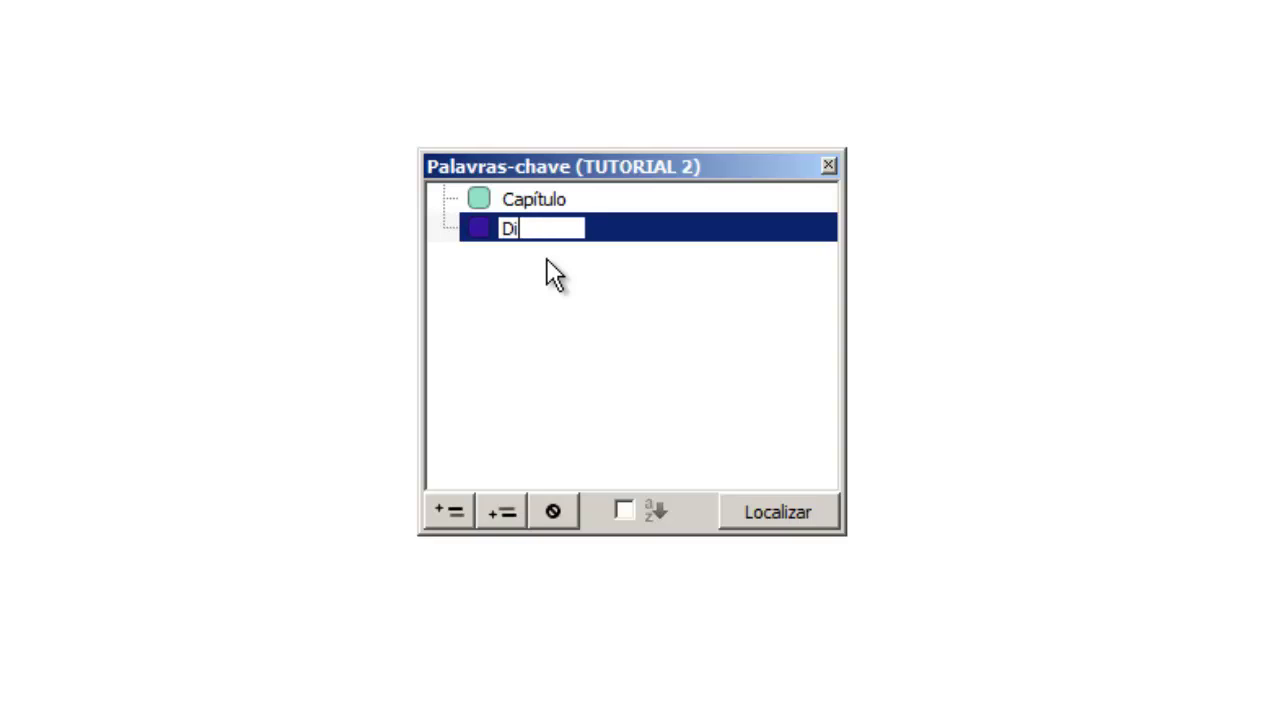
pyautogui.write('álogo')
pyautogui.press('Return')
# Add two more project keywords named "a fazer" and "revisado".
pyautogui.click(456, 508)
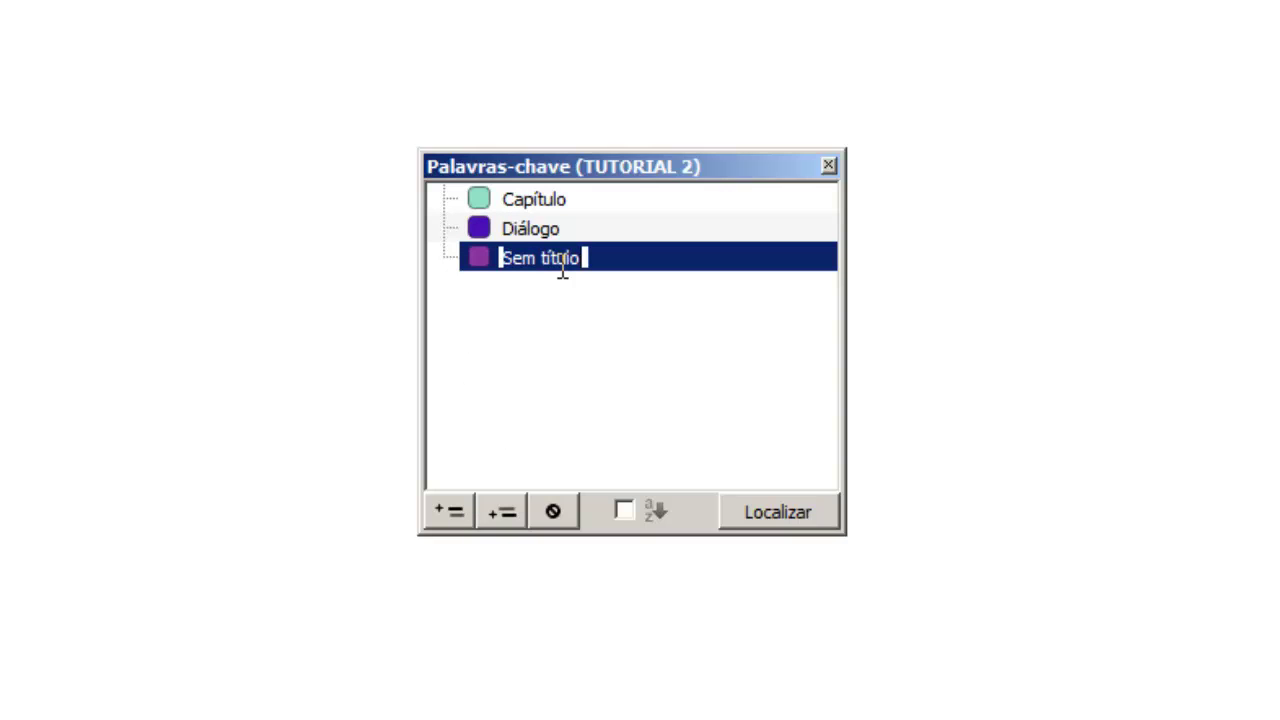
pyautogui.write('a fazer')
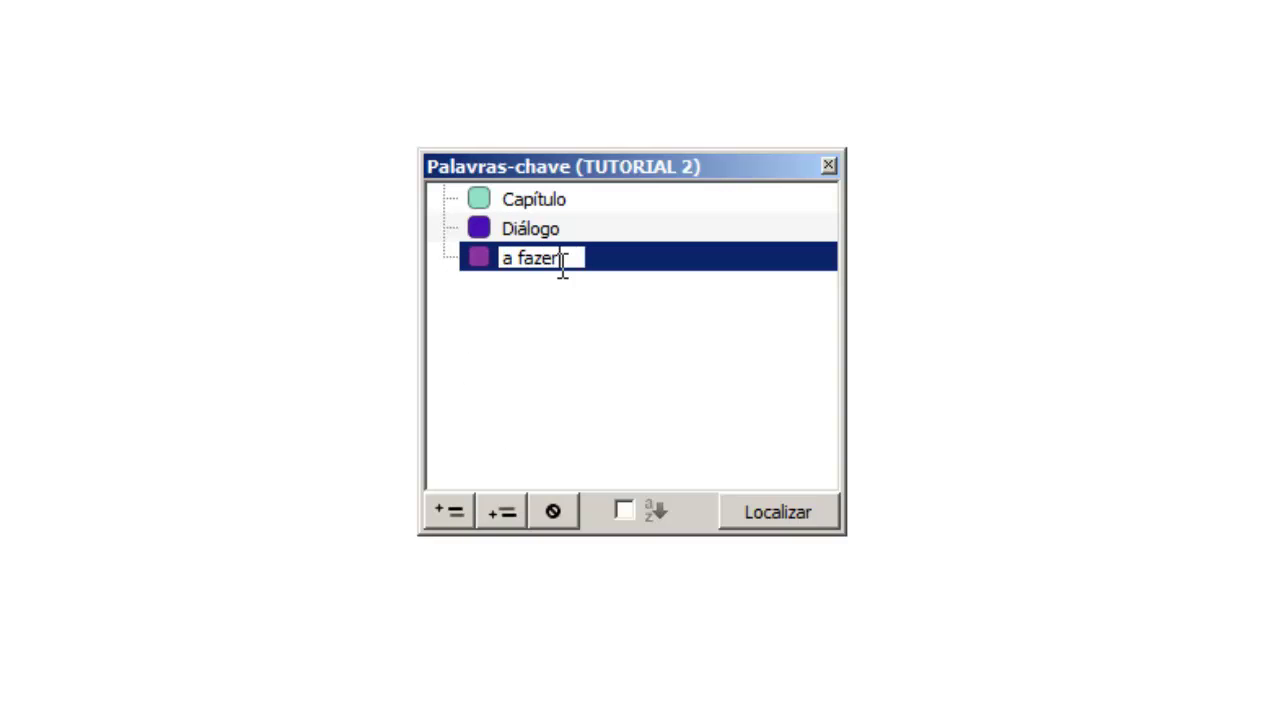
pyautogui.click(466, 500)
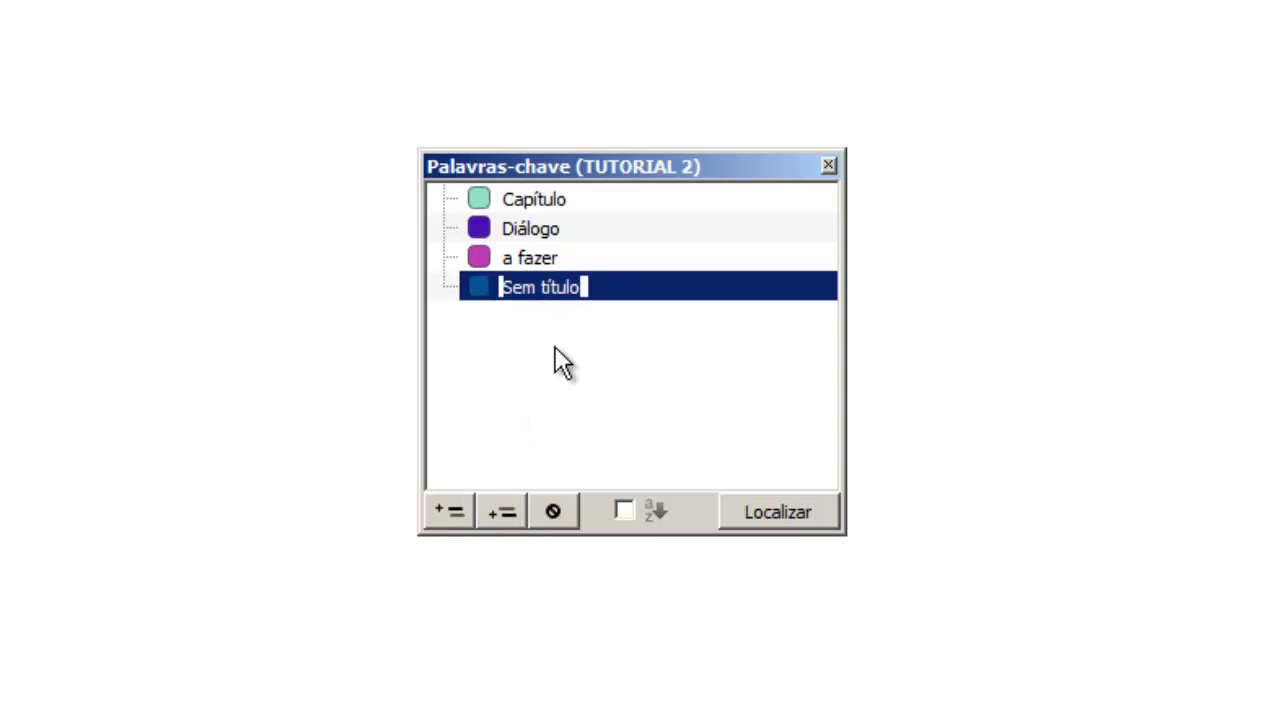
pyautogui.write('revisado')
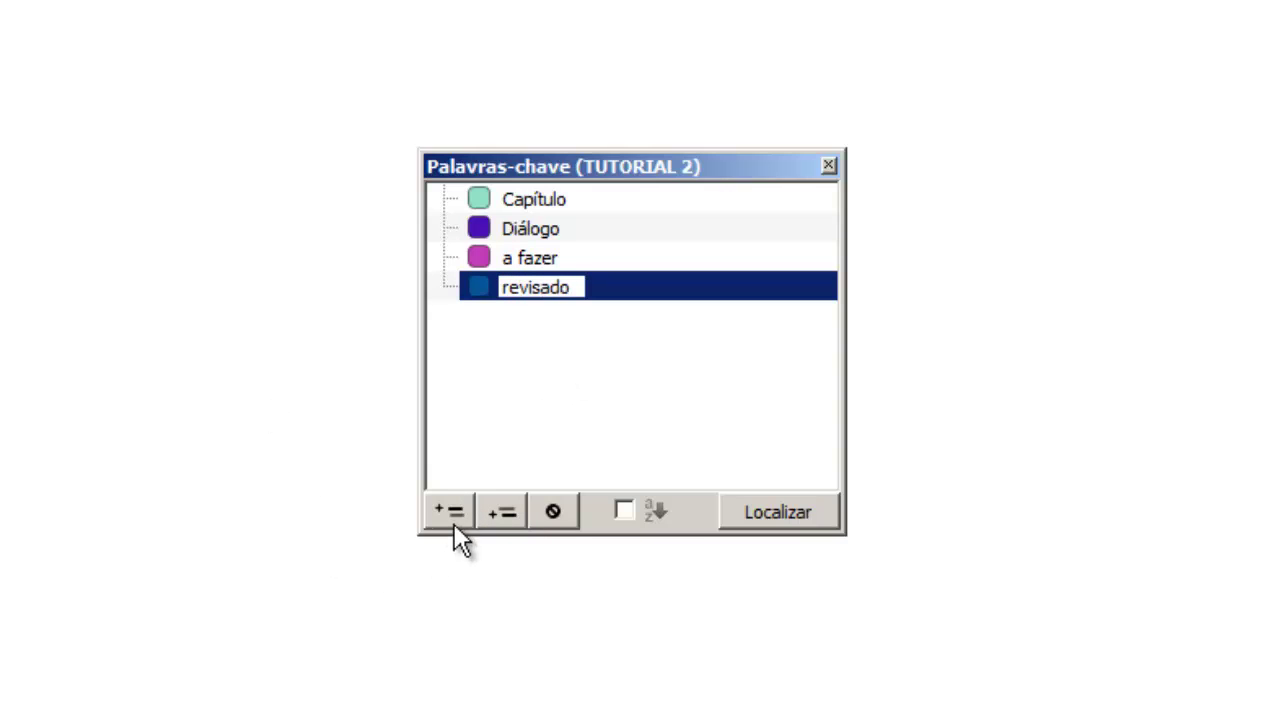
# Add a project keyword named "concluído" and deselect it in the list.
pyautogui.click(453, 524)
pyautogui.write('conclu;i')
pyautogui.press('BackSpace')
pyautogui.press('BackSpace')
pyautogui.write('ído')
pyautogui.press('Return')
pyautogui.click(533, 398)
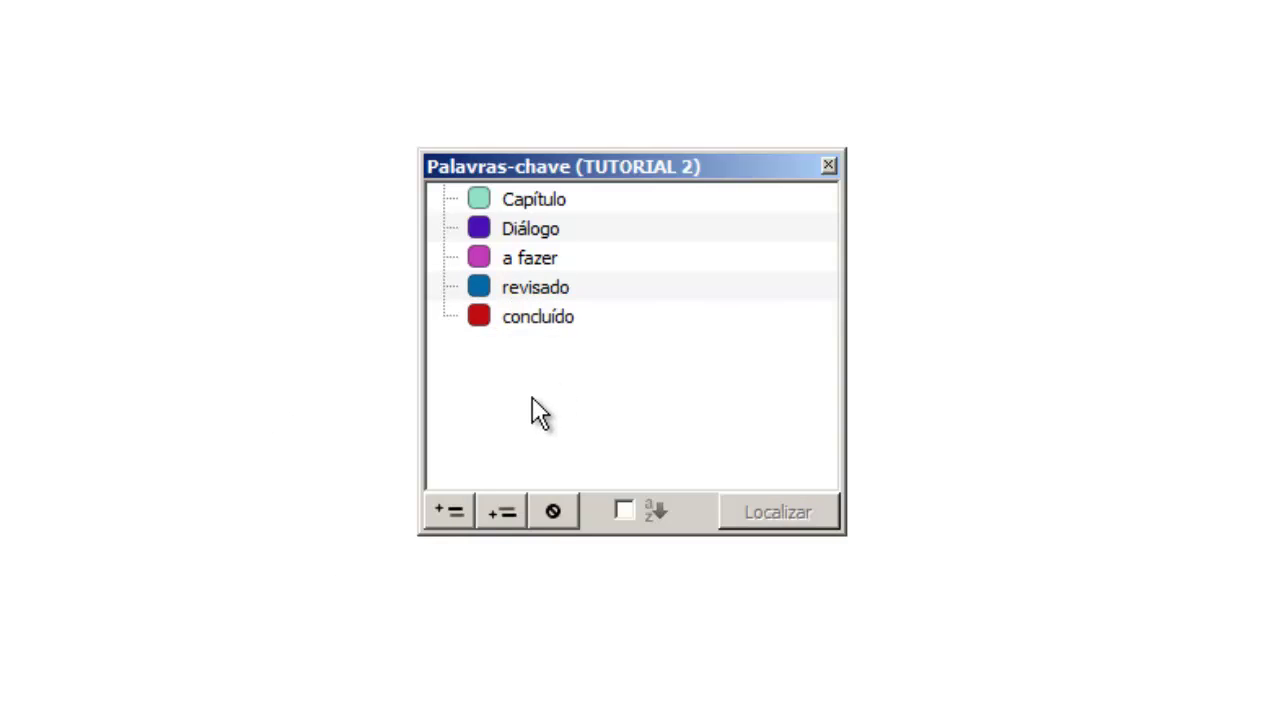
pyautogui.click(543, 258)
pyautogui.click(535, 286)
pyautogui.click(529, 315)
pyautogui.click(511, 417)
pyautogui.moveTo(541, 262); pyautogui.dragTo(528, 317)
pyautogui.click(489, 416)
pyautogui.click(545, 258)
pyautogui.keyDown('shift'); pyautogui.click(545, 316); pyautogui.keyUp('shift')
# Add a new top-level project keyword named Revisão.
pyautogui.click(503, 435)
pyautogui.click(450, 511)
pyautogui.write('Revisão')
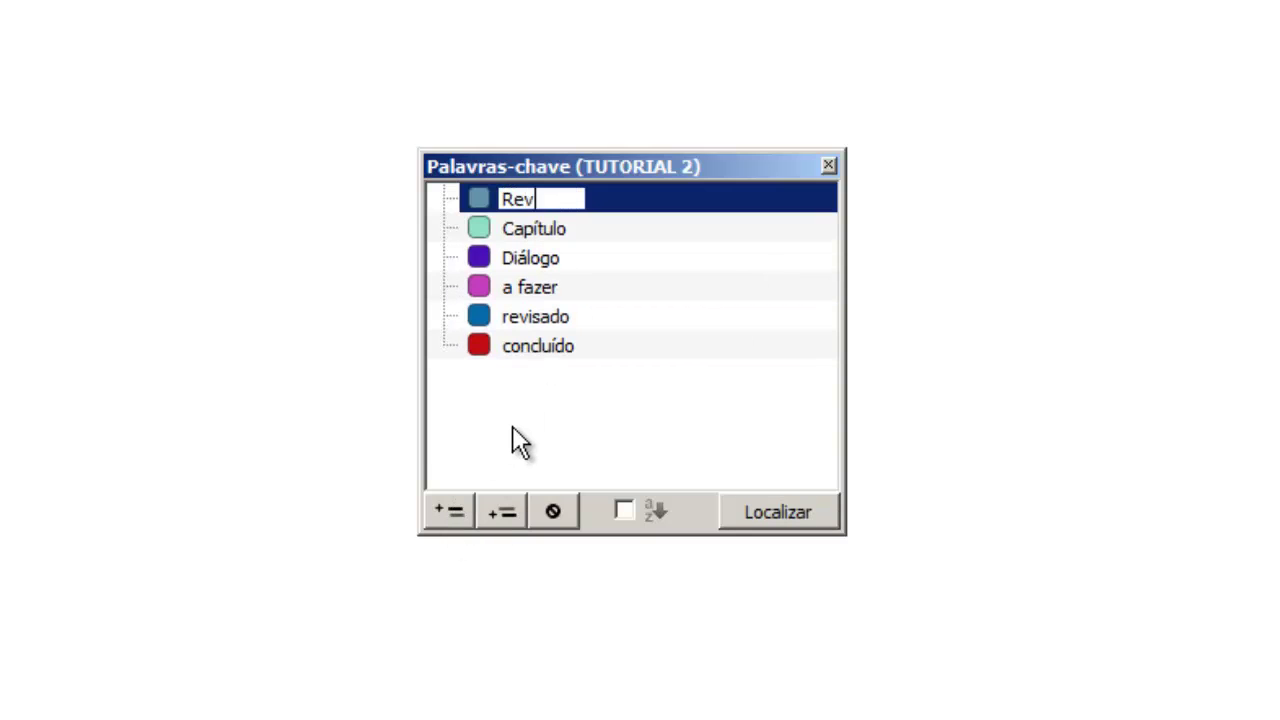
pyautogui.press('Return')
pyautogui.click(512, 440)
# Nest the keywords "a fazer", "revisado" and "concluído" under Revisão, checking that the group collapses and expands.
pyautogui.click(512, 287)
pyautogui.keyDown('shift'); pyautogui.click(510, 345); pyautogui.keyUp('shift')
pyautogui.moveTo(480, 283); pyautogui.dragTo(509, 199)
pyautogui.click(445, 200)
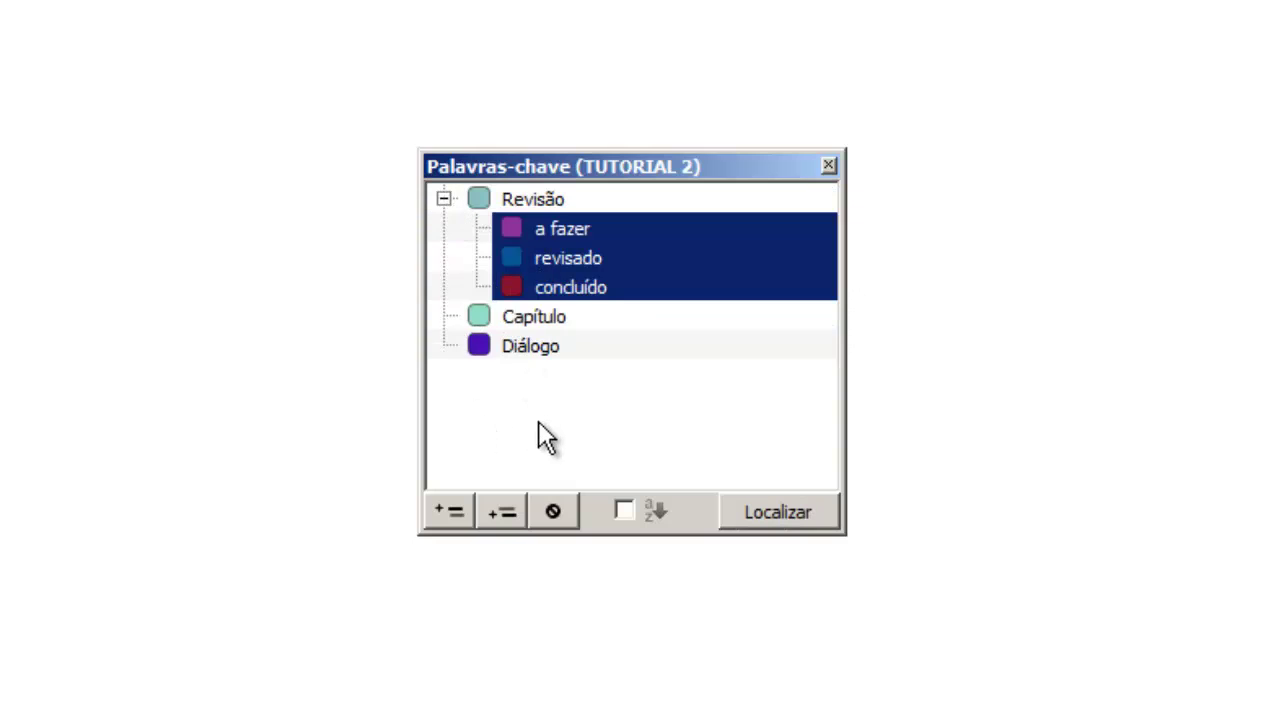
pyautogui.click(537, 437)
pyautogui.click(443, 197)
pyautogui.click(443, 197)
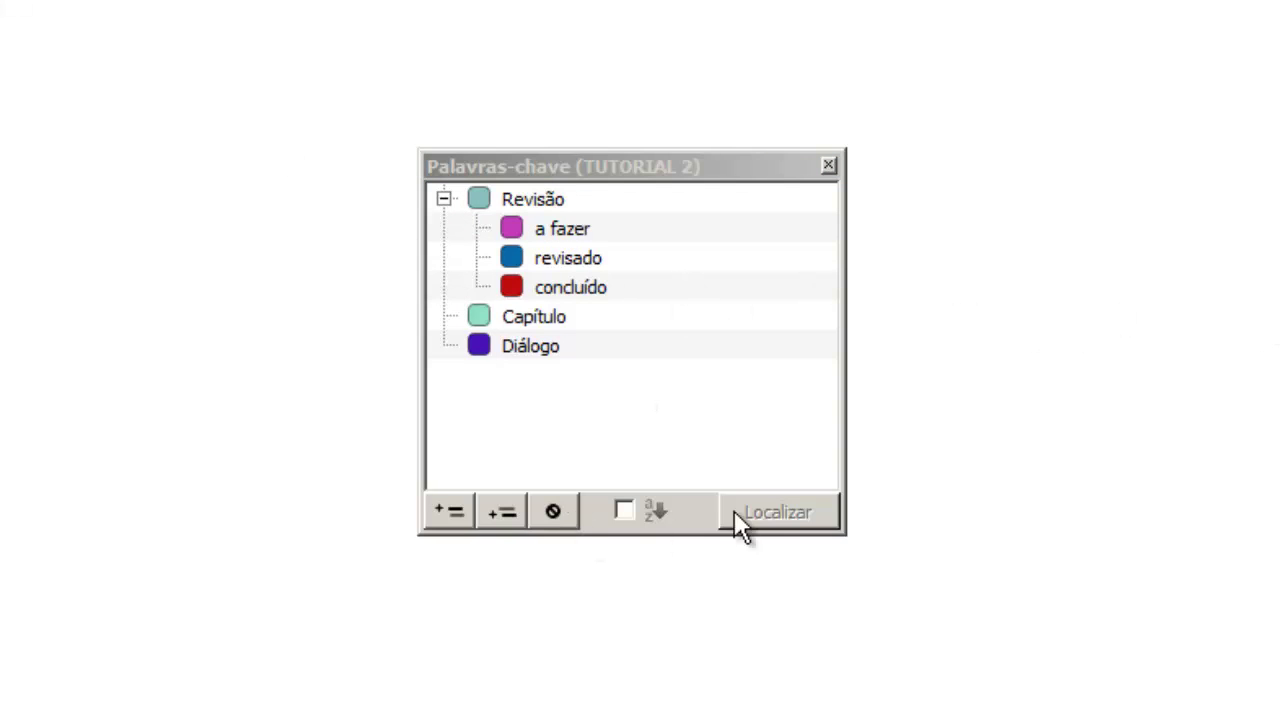
# Reopen the project keywords window over the outliner and assign the keywords revisado, Capítulo and Diálogo to Parte 1.
pyautogui.click(828, 165)
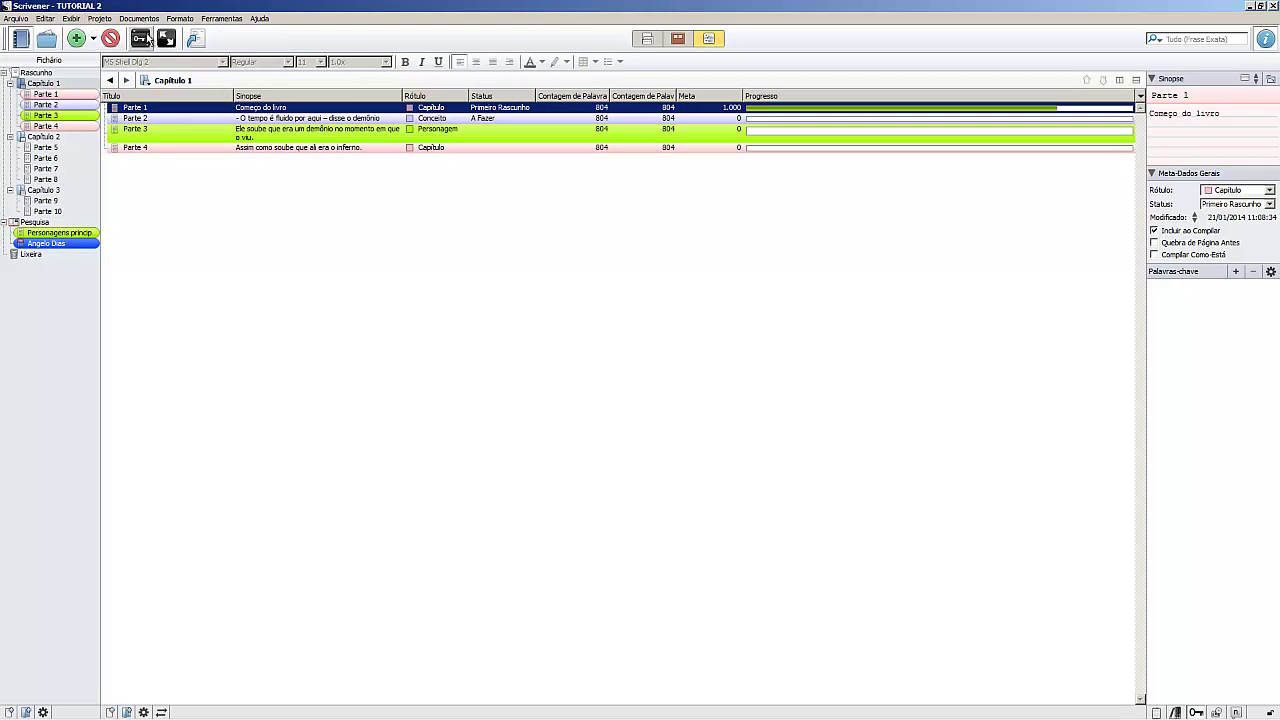
pyautogui.click(141, 38)
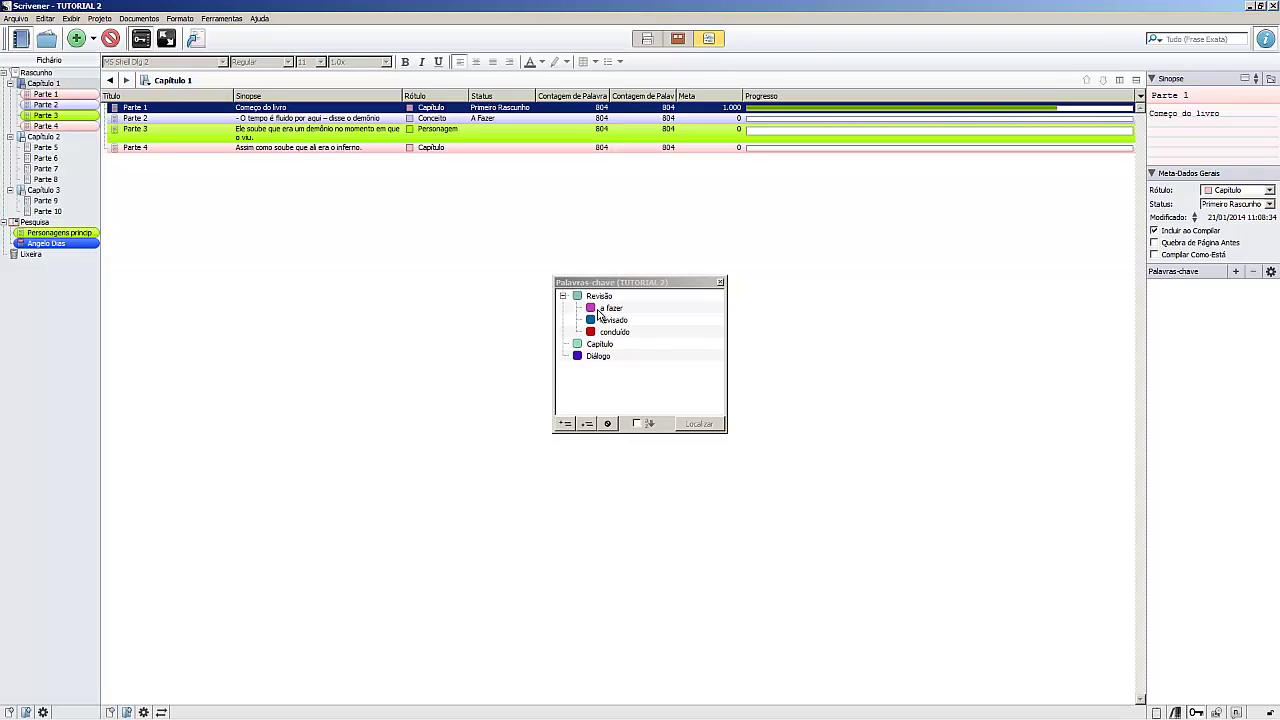
pyautogui.moveTo(608, 320); pyautogui.dragTo(256, 109)
pyautogui.moveTo(603, 348); pyautogui.dragTo(278, 112)
# Add a top-level project keyword named Personagens after Diálogo.
pyautogui.click(567, 423)
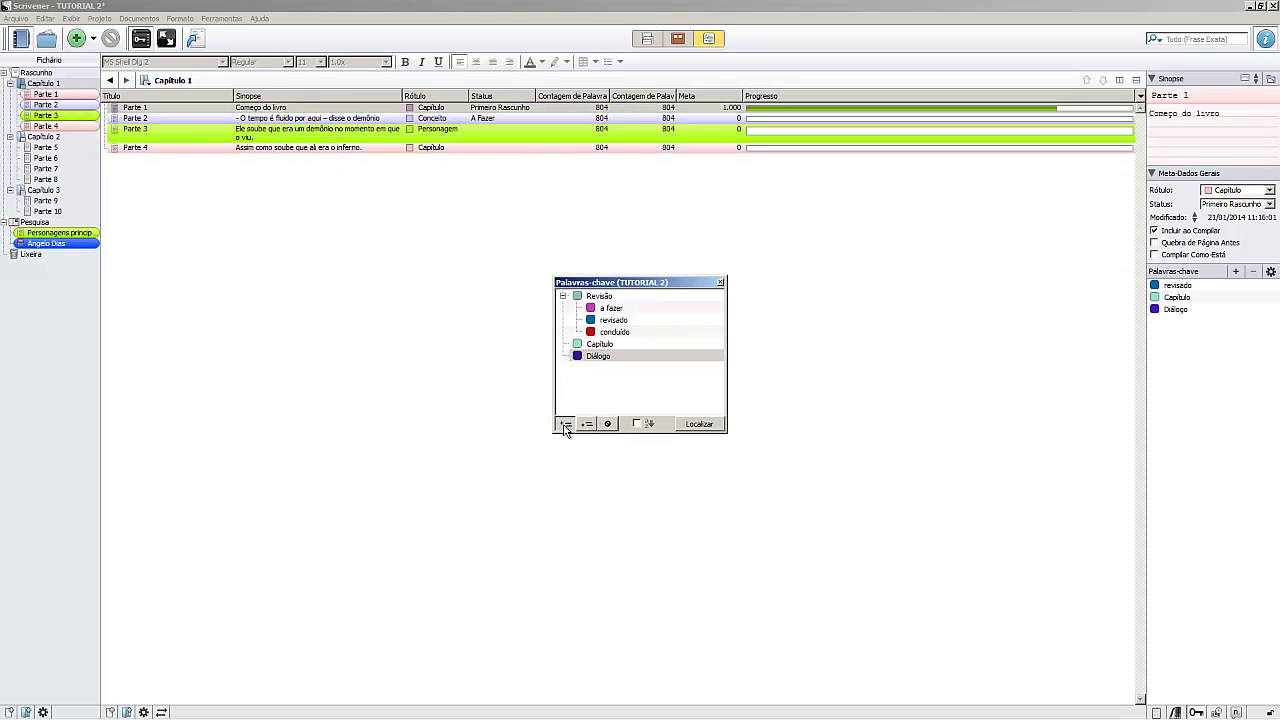
pyautogui.write('Personagens')
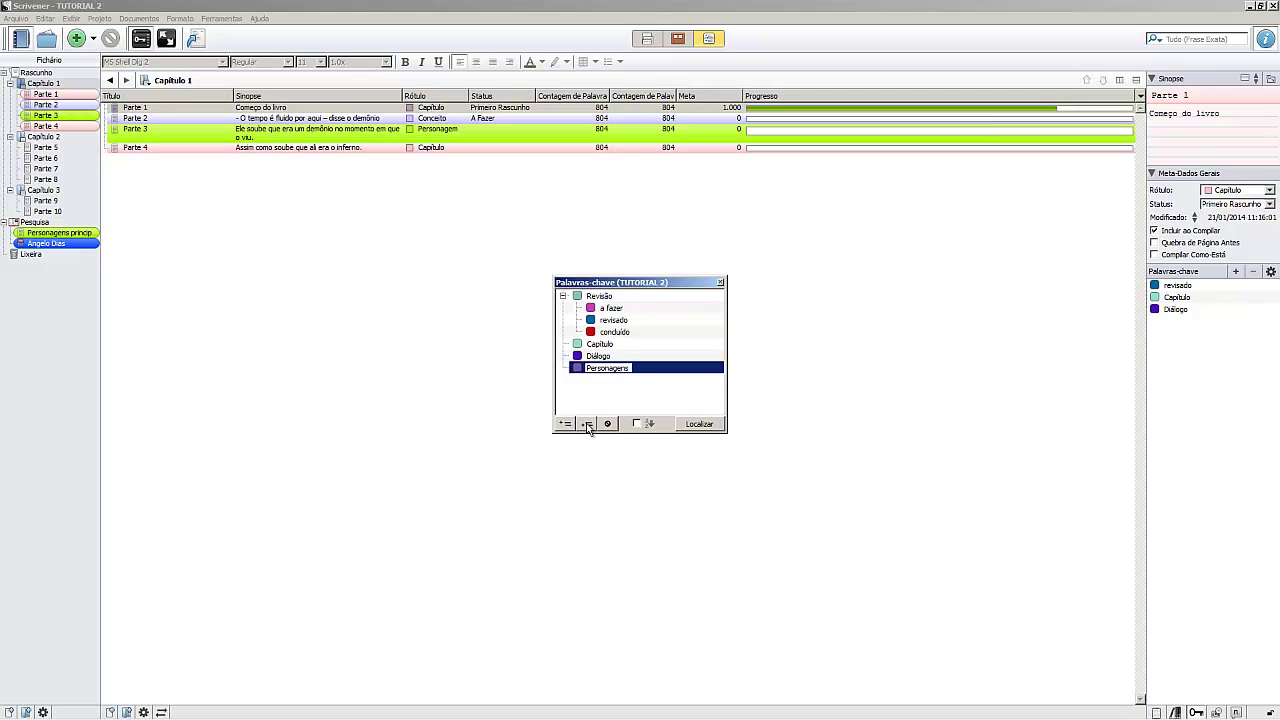
pyautogui.press('Return')
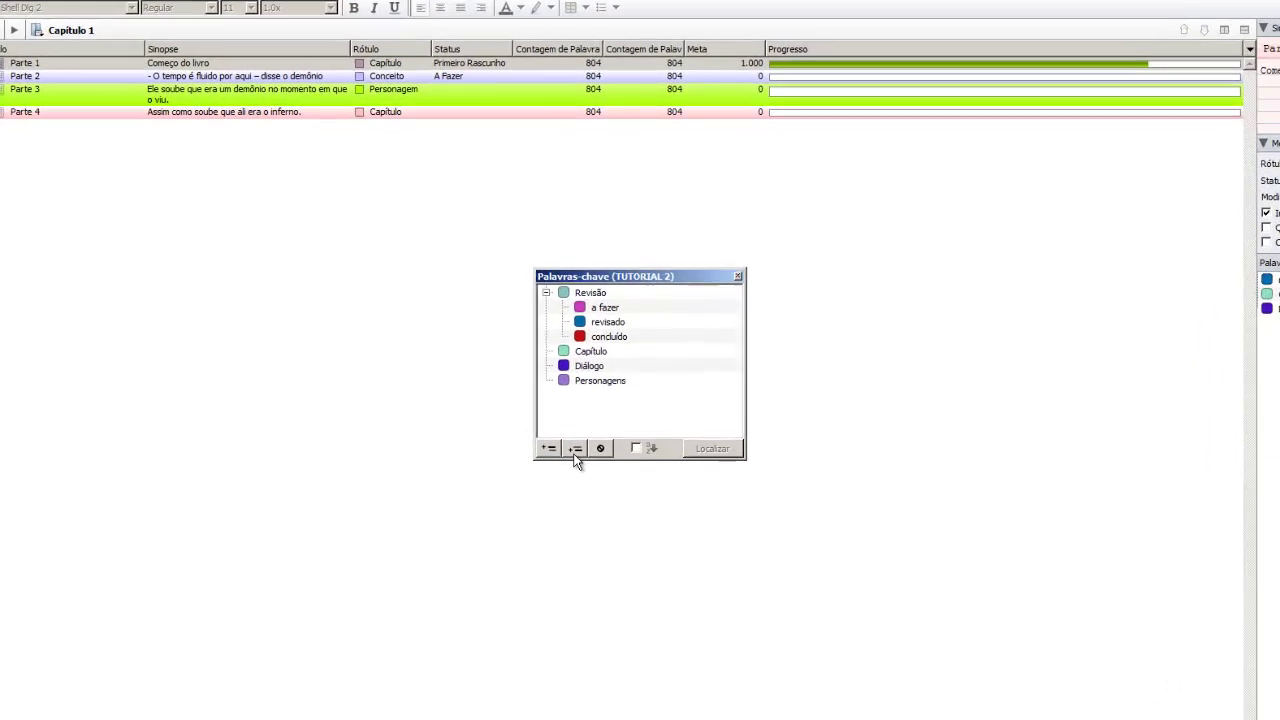
# Add two character names as sub-keywords of Personagens, moving the second one up so both sit directly under the group.
pyautogui.click(550, 515)
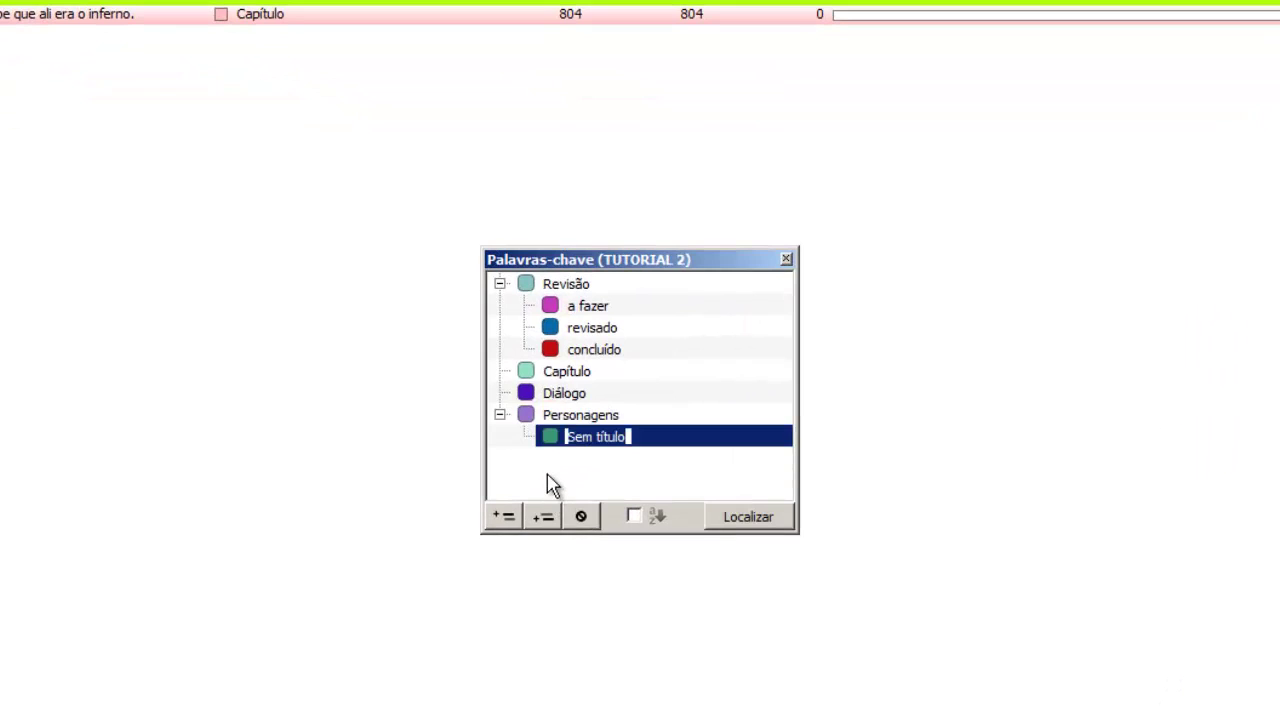
pyautogui.write('Joãozinho')
pyautogui.click(543, 517)
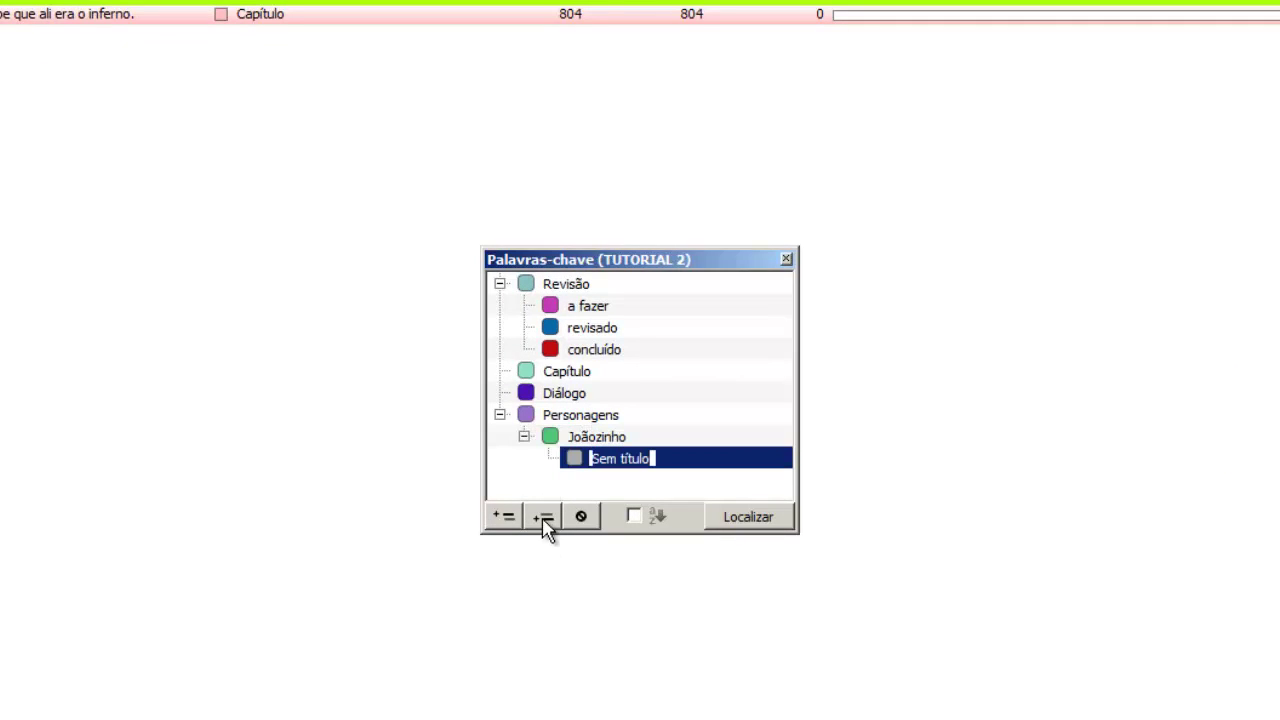
pyautogui.write('Mariazinha')
pyautogui.press('Return')
pyautogui.moveTo(574, 456); pyautogui.dragTo(526, 414)
# Add two more character names as sub-keywords at the end of the Personagens group.
pyautogui.click(510, 514)
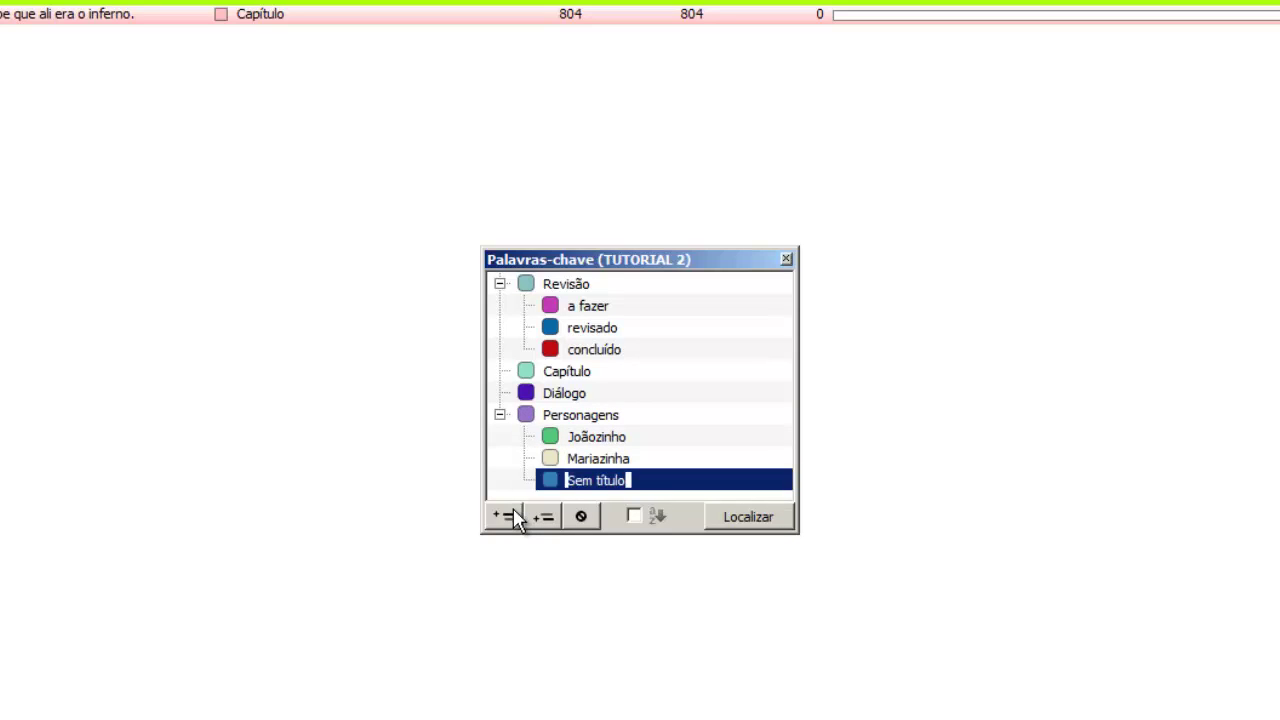
pyautogui.write('Pedrinho')
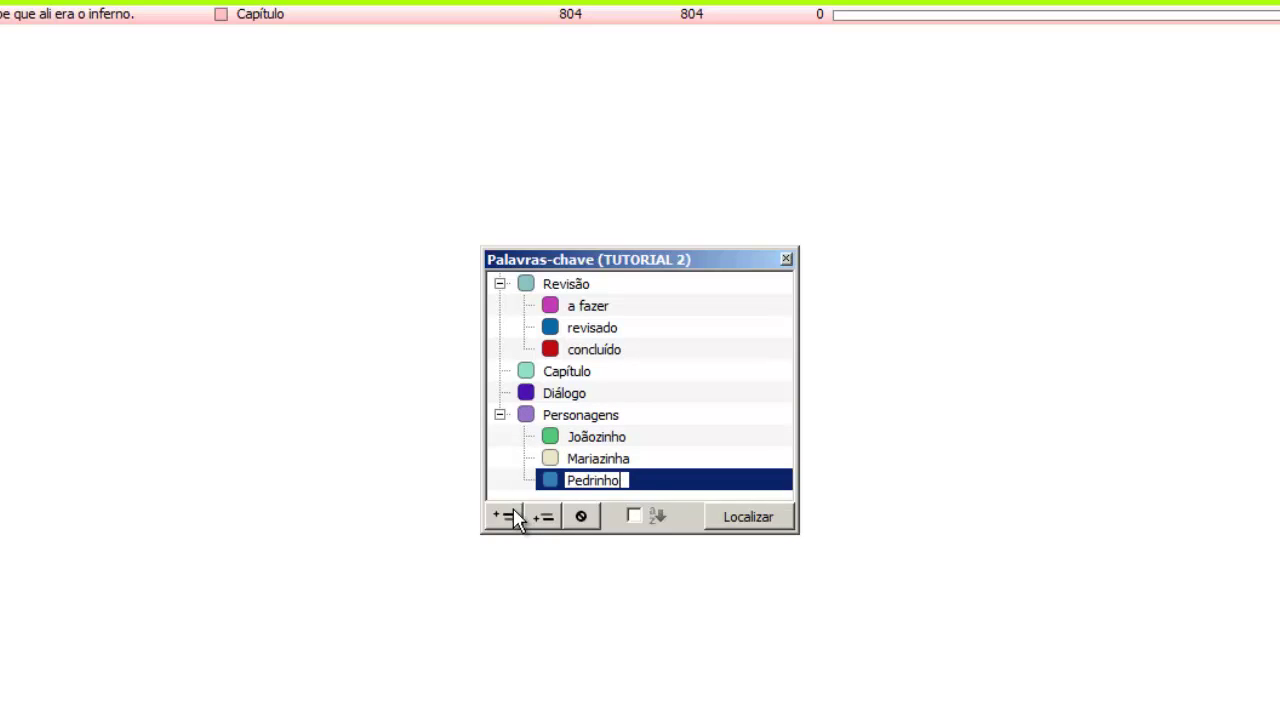
pyautogui.click(510, 516)
pyautogui.write('Car')
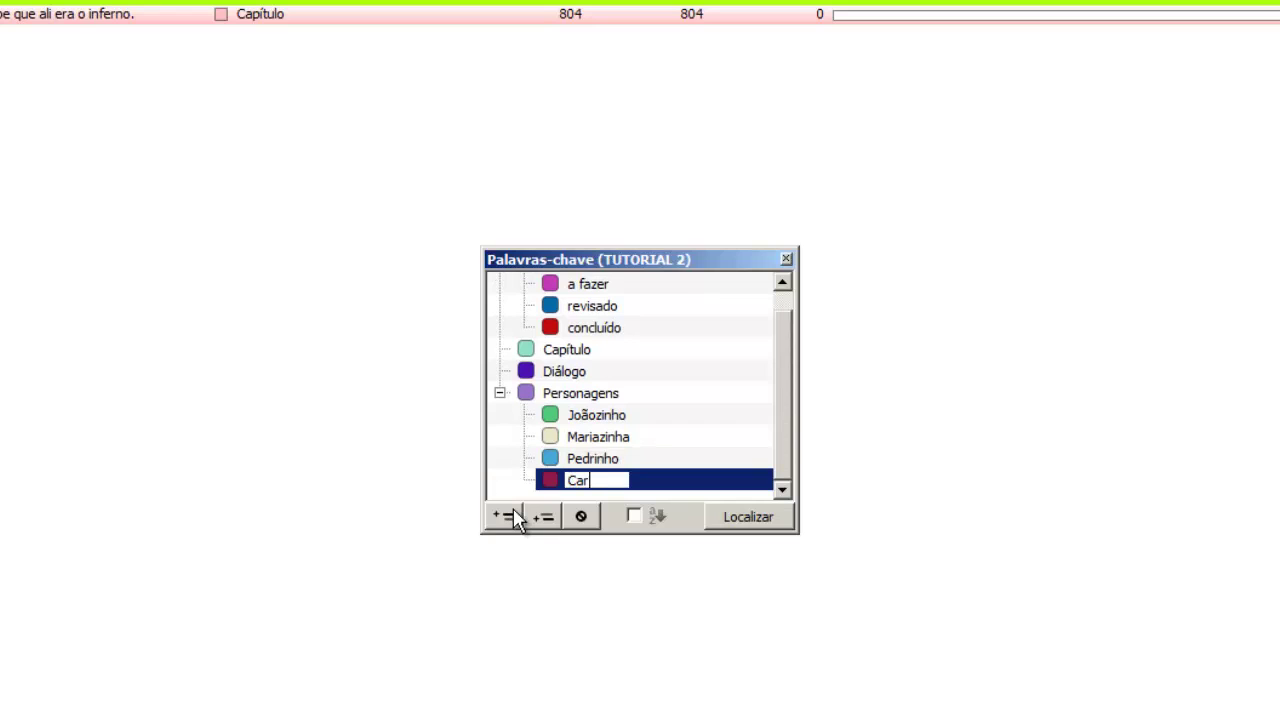
pyautogui.write('linhos')
pyautogui.press('Return')
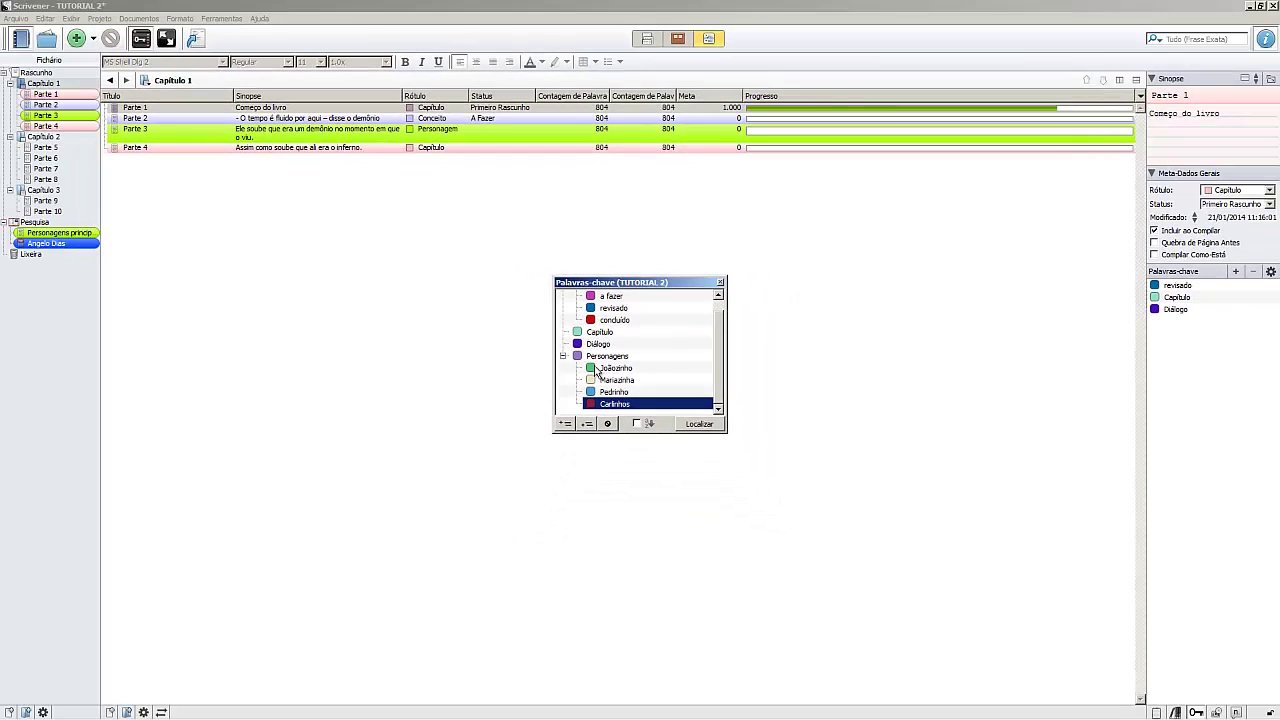
# Assign the first two character keywords to Parte 1 and the third one to Parte 2.
pyautogui.moveTo(596, 370); pyautogui.dragTo(165, 108)
pyautogui.moveTo(620, 392); pyautogui.dragTo(165, 107)
pyautogui.moveTo(623, 405); pyautogui.dragTo(193, 126)
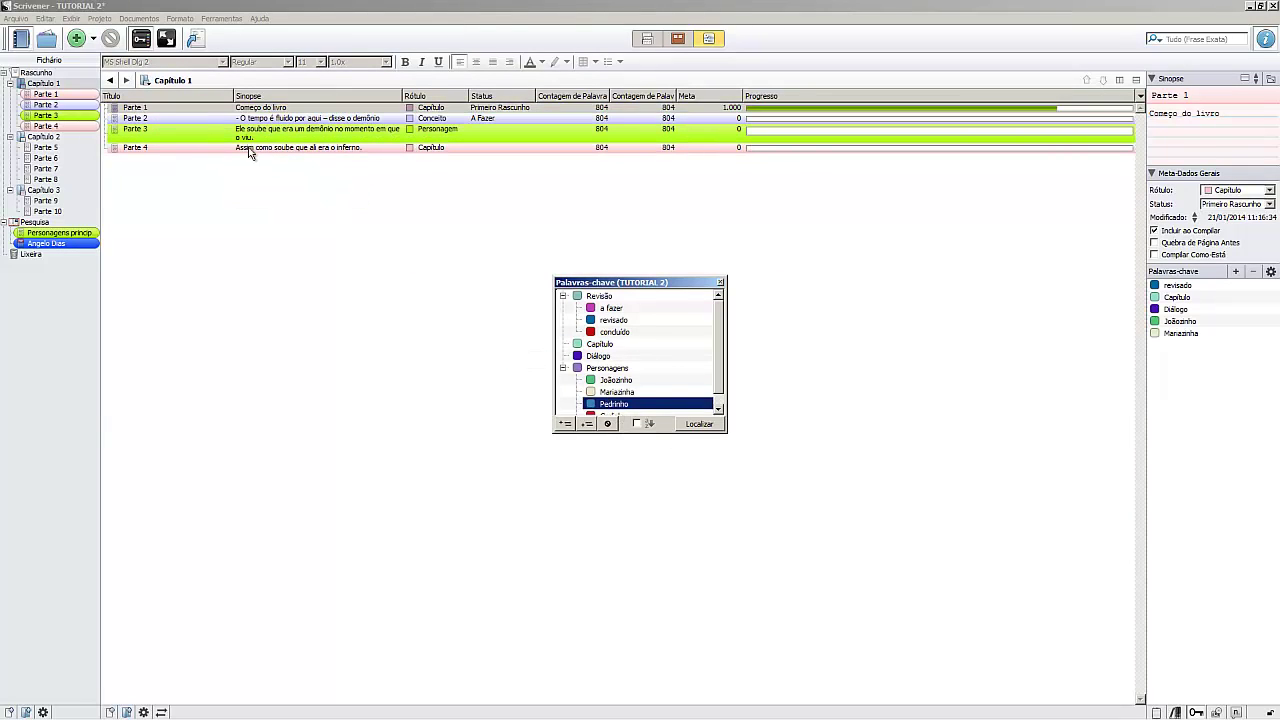
# Assign character keywords from the Personagens group to Parte 3 and Parte 4, and close the keywords window.
pyautogui.moveTo(622, 415); pyautogui.dragTo(200, 143)
pyautogui.moveTo(616, 382); pyautogui.dragTo(216, 131)
pyautogui.moveTo(621, 393); pyautogui.dragTo(223, 154)
pyautogui.moveTo(614, 404); pyautogui.dragTo(176, 162)
pyautogui.click(740, 395)
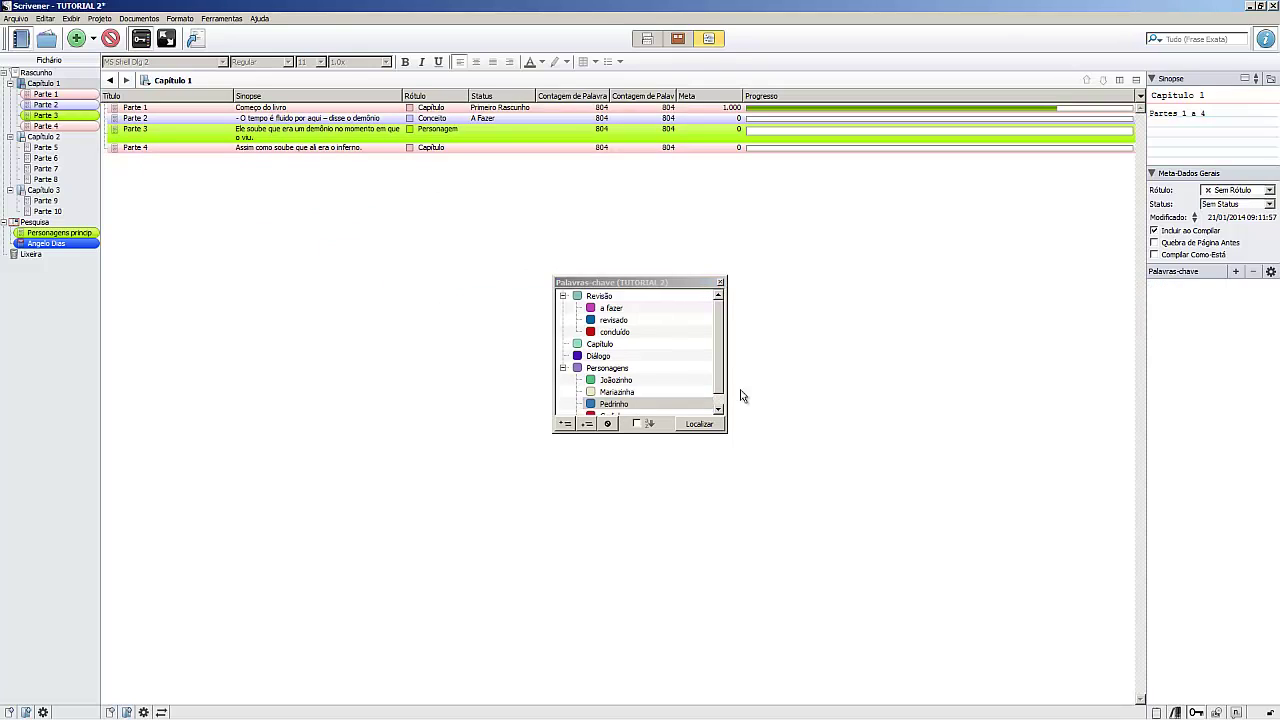
pyautogui.click(721, 282)
# Examine the keywords assigned to each part of Capítulo 1 and the chapter's parts in the Rascunho outline.
pyautogui.click(161, 110)
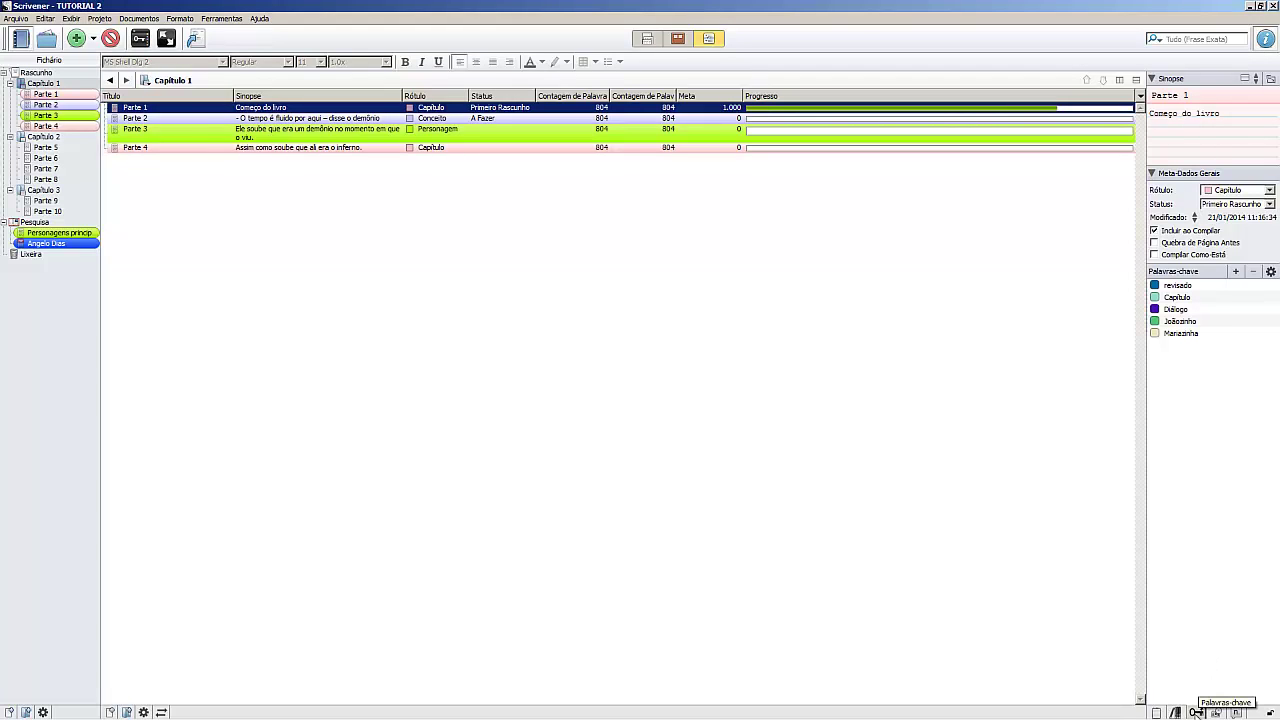
pyautogui.click(178, 120)
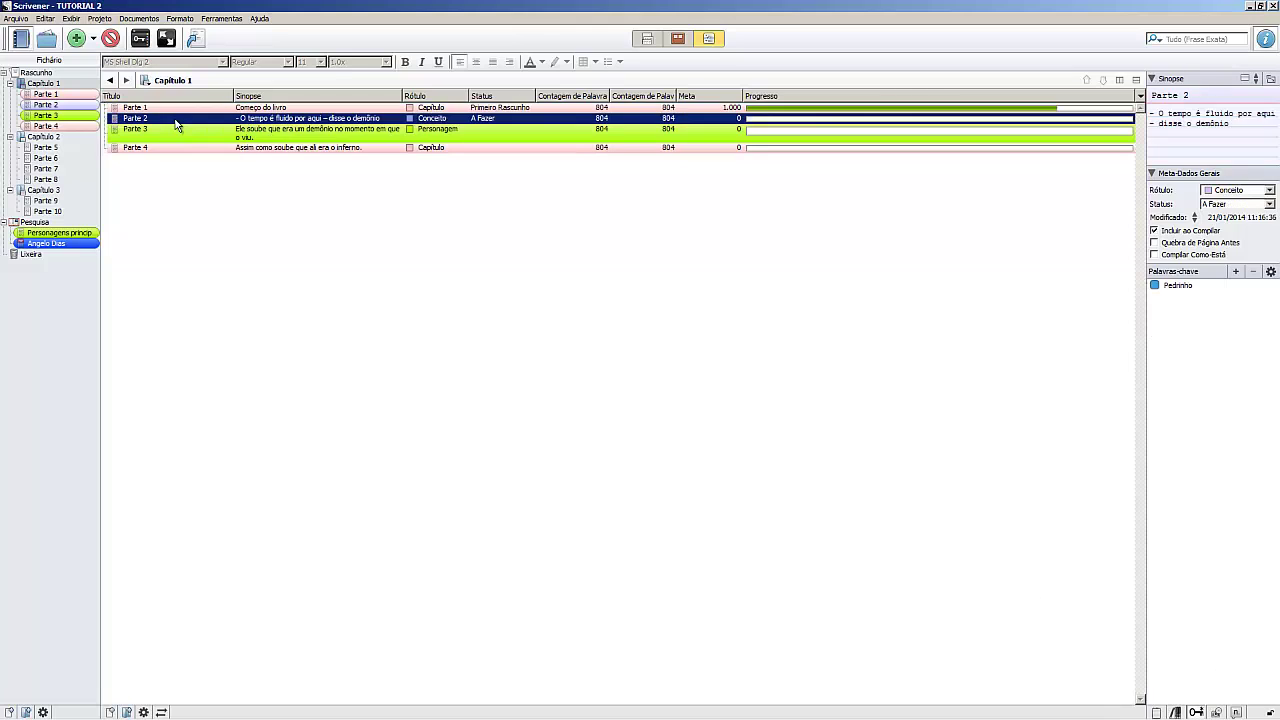
pyautogui.click(175, 140)
pyautogui.click(173, 148)
pyautogui.click(165, 108)
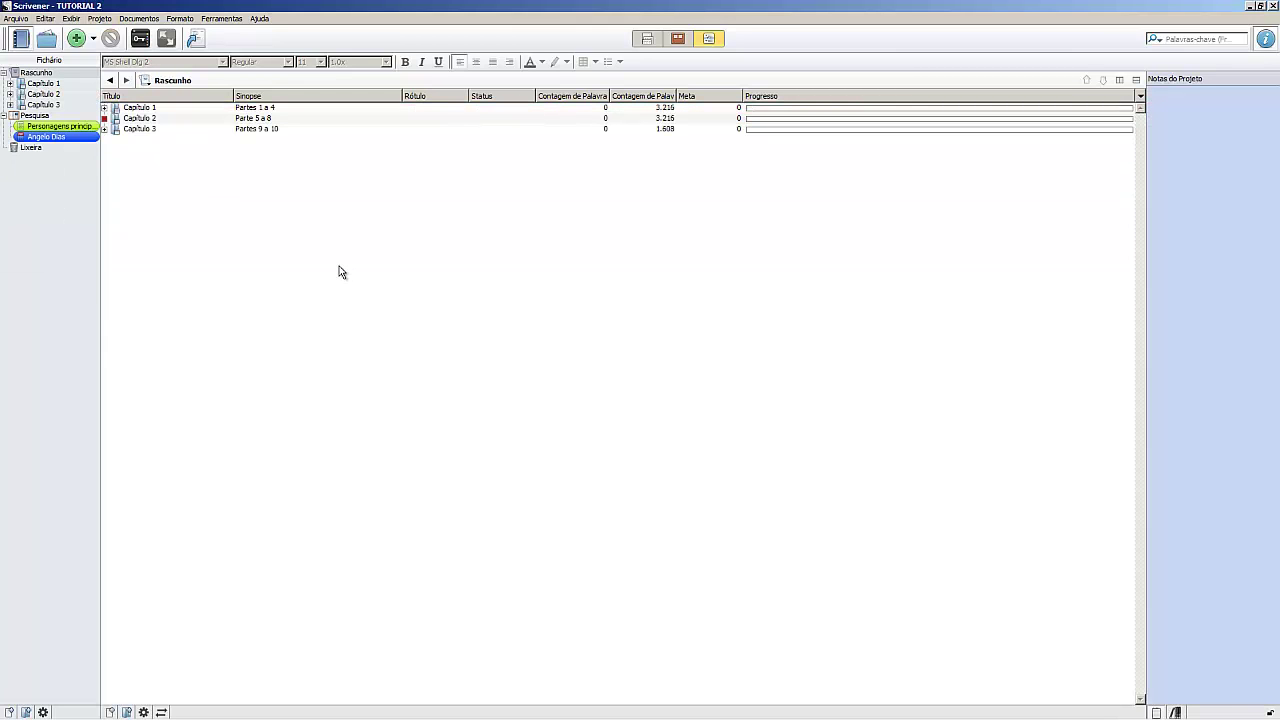
pyautogui.click(104, 107)
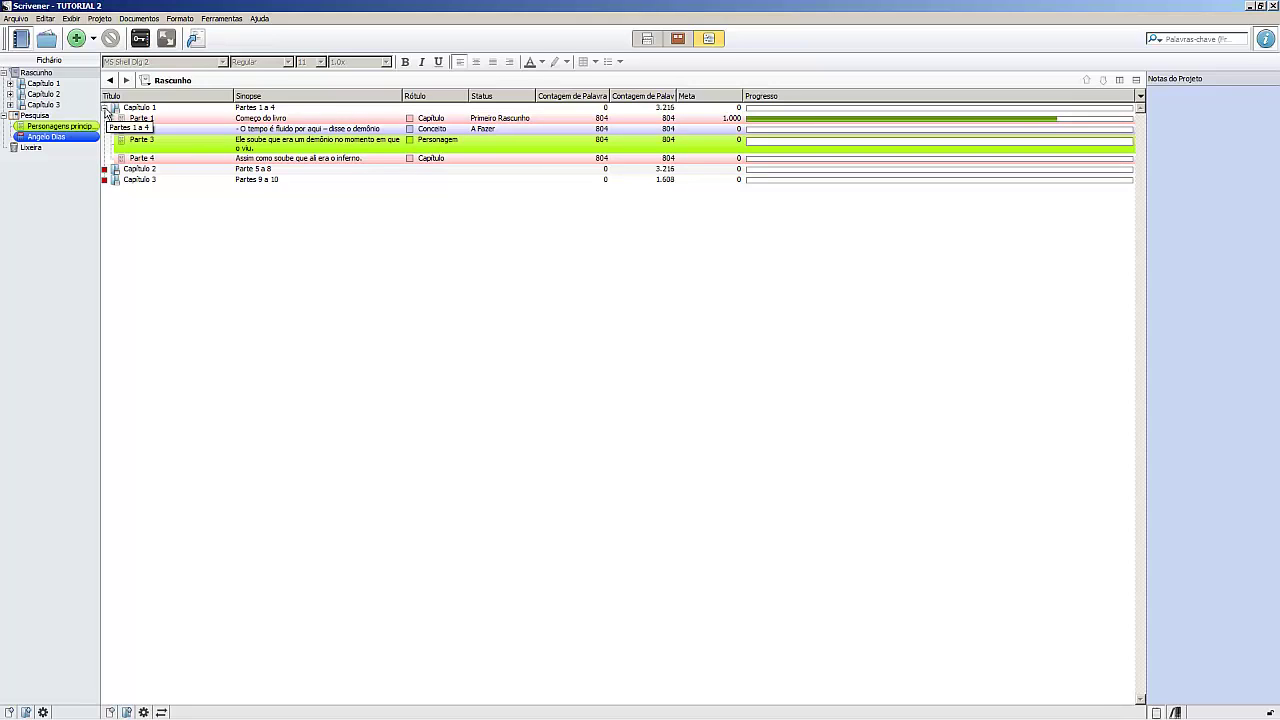
pyautogui.click(104, 107)
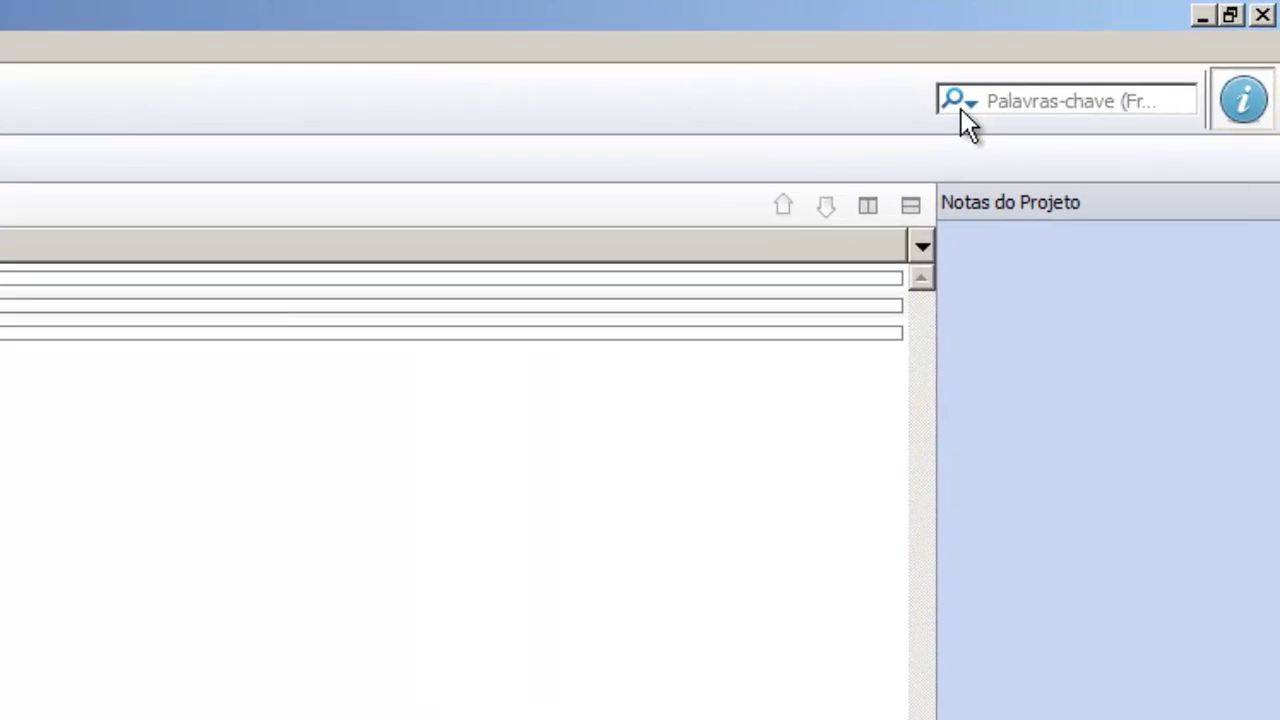
# Search the project for the first character's name, limited to keywords (Palavras-chave).
pyautogui.click(1152, 37)
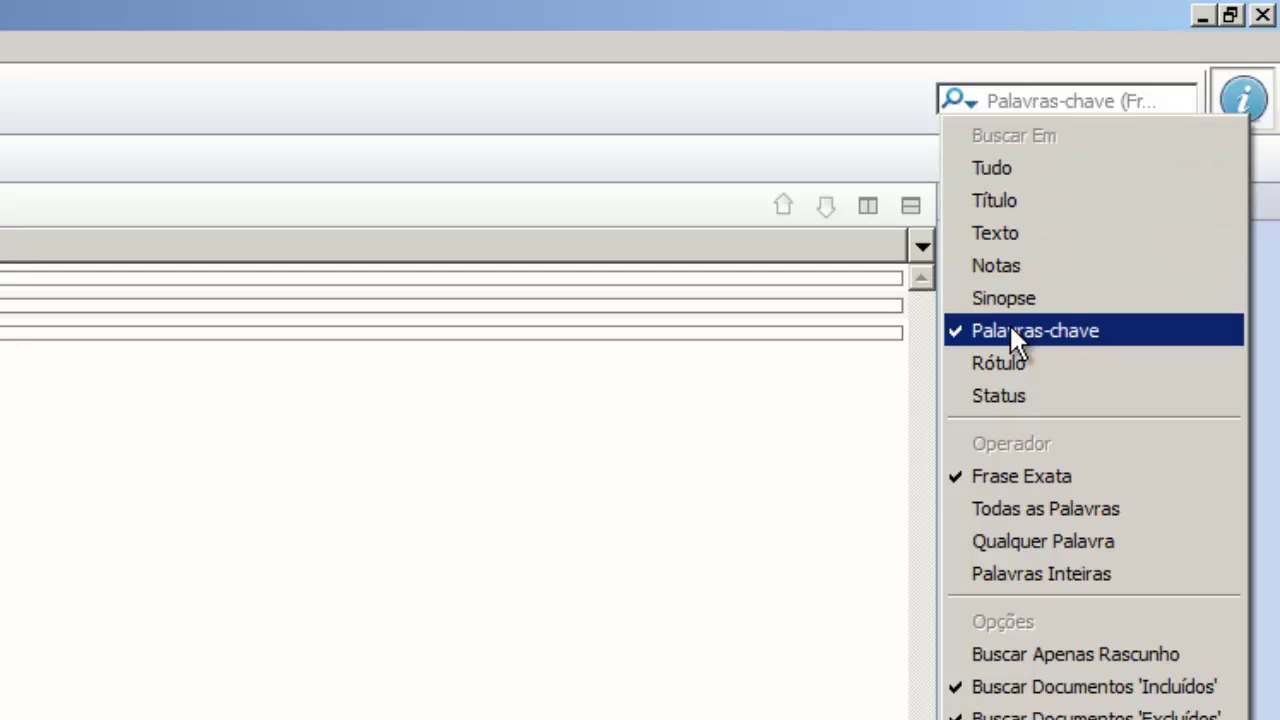
pyautogui.click(1012, 101)
pyautogui.write('joãozinho')
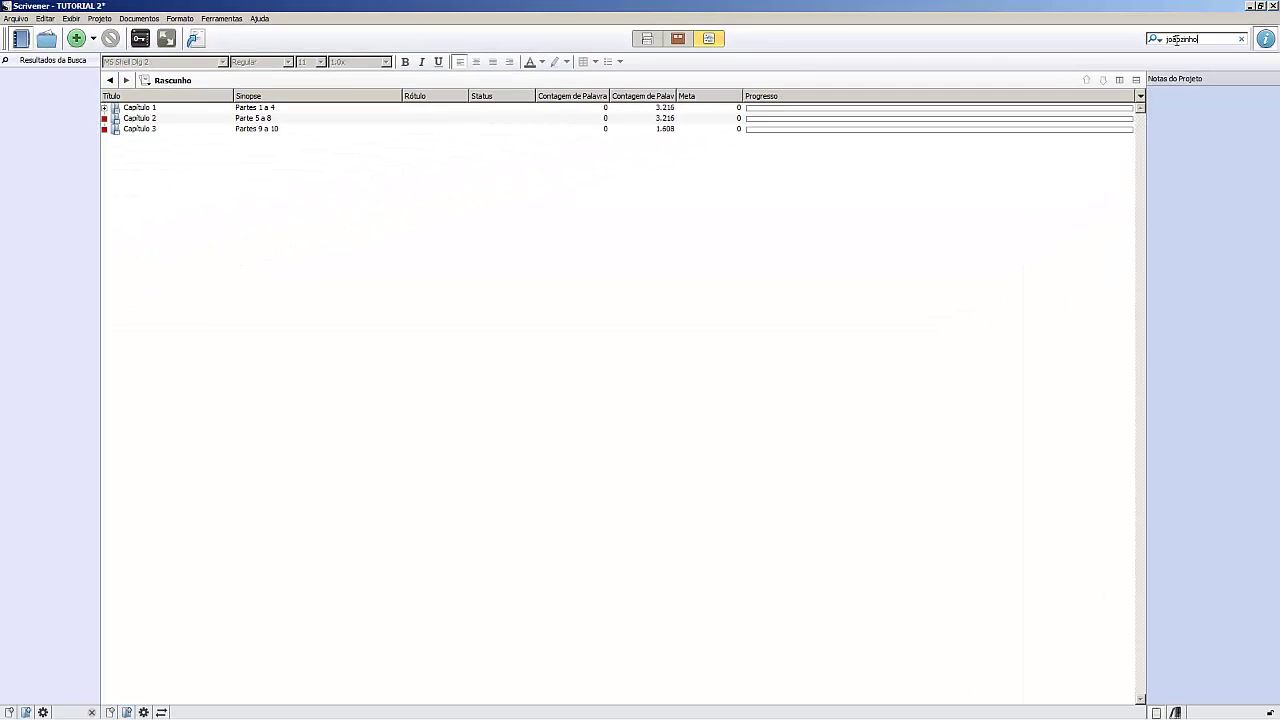
pyautogui.press('Return')
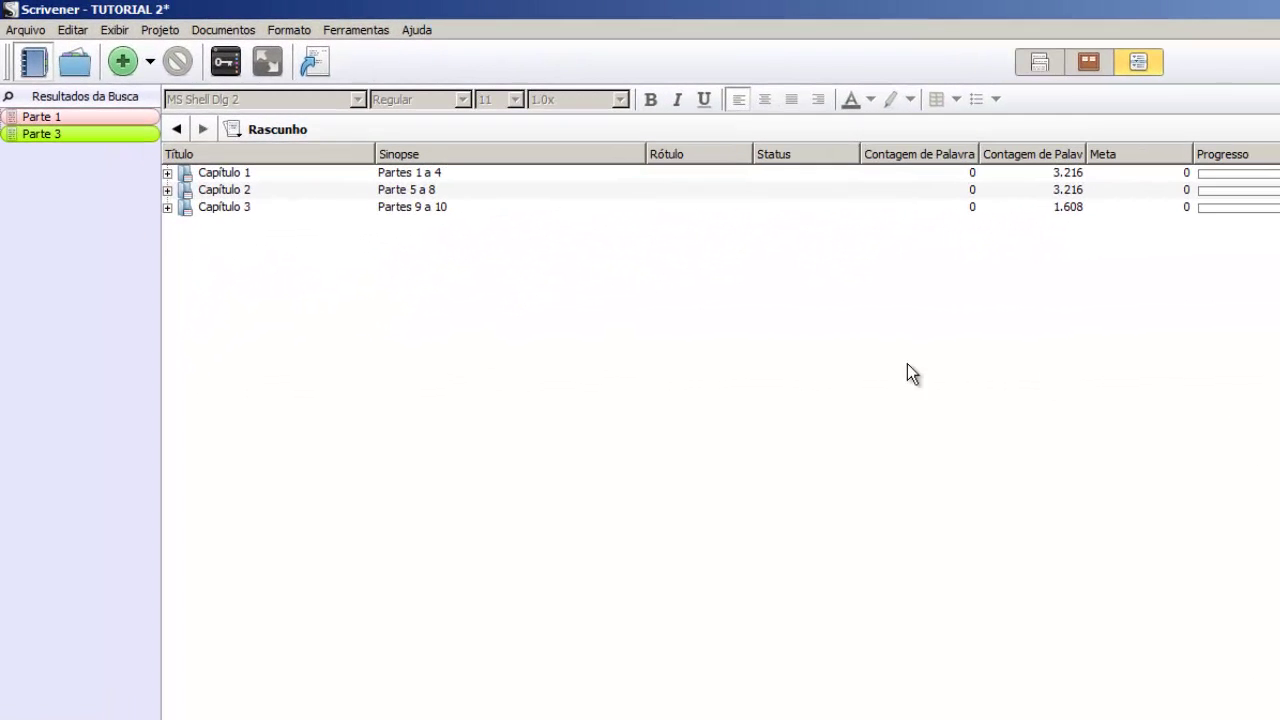
# Open the search results Parte 1 and Parte 3 in turn to examine the matching documents.
pyautogui.click(51, 121)
pyautogui.click(47, 130)
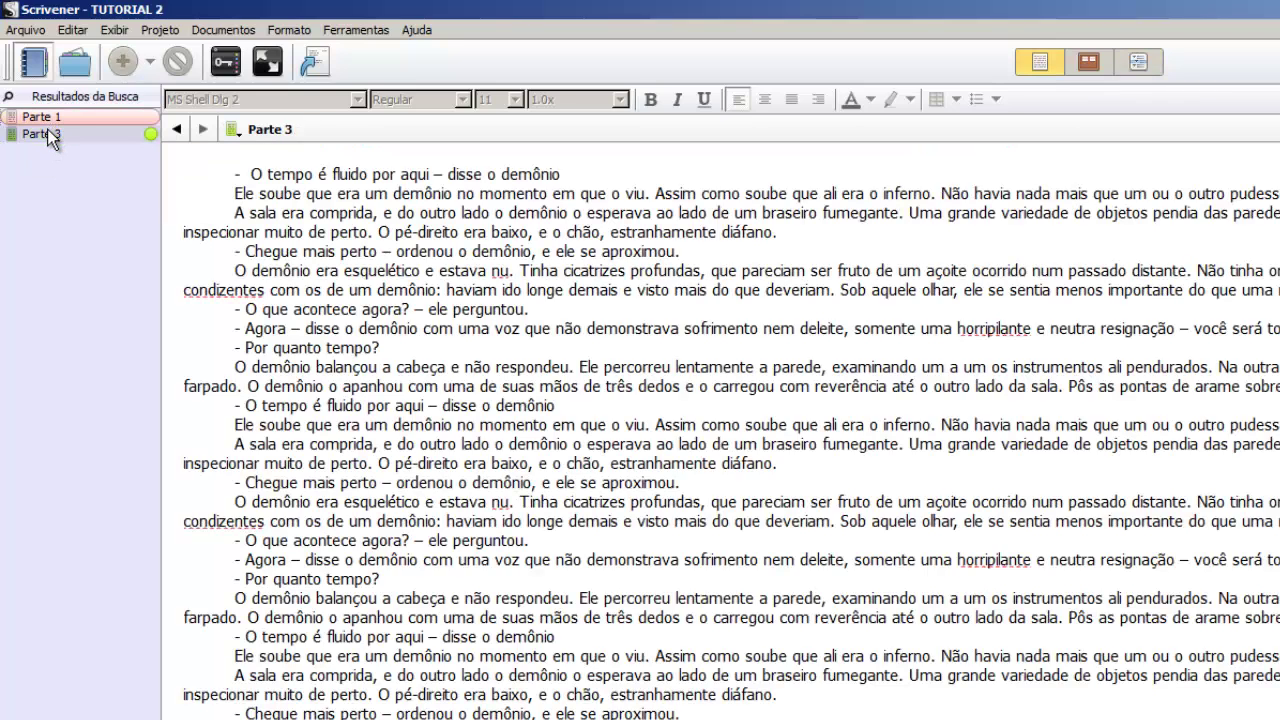
pyautogui.click(56, 117)
pyautogui.click(59, 133)
pyautogui.click(55, 117)
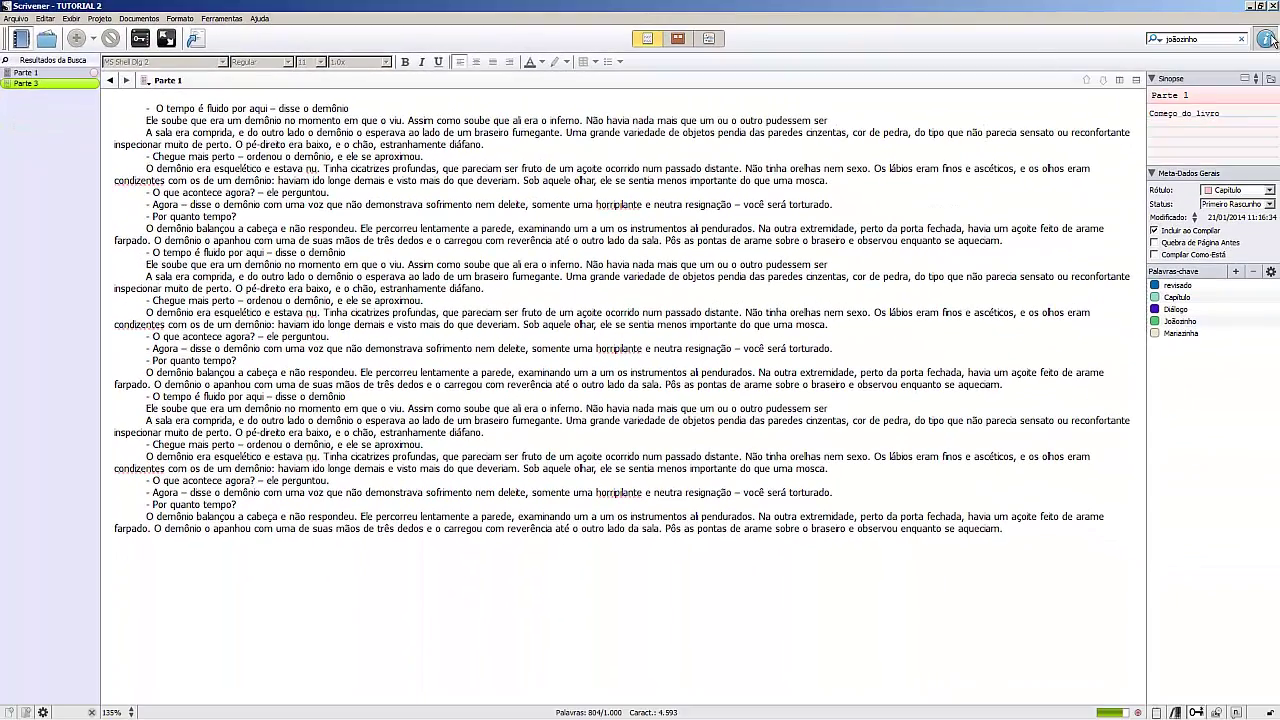
# Clear the keyword search and show the Rascunho folder in the outliner again.
pyautogui.click(1241, 40)
pyautogui.click(52, 81)
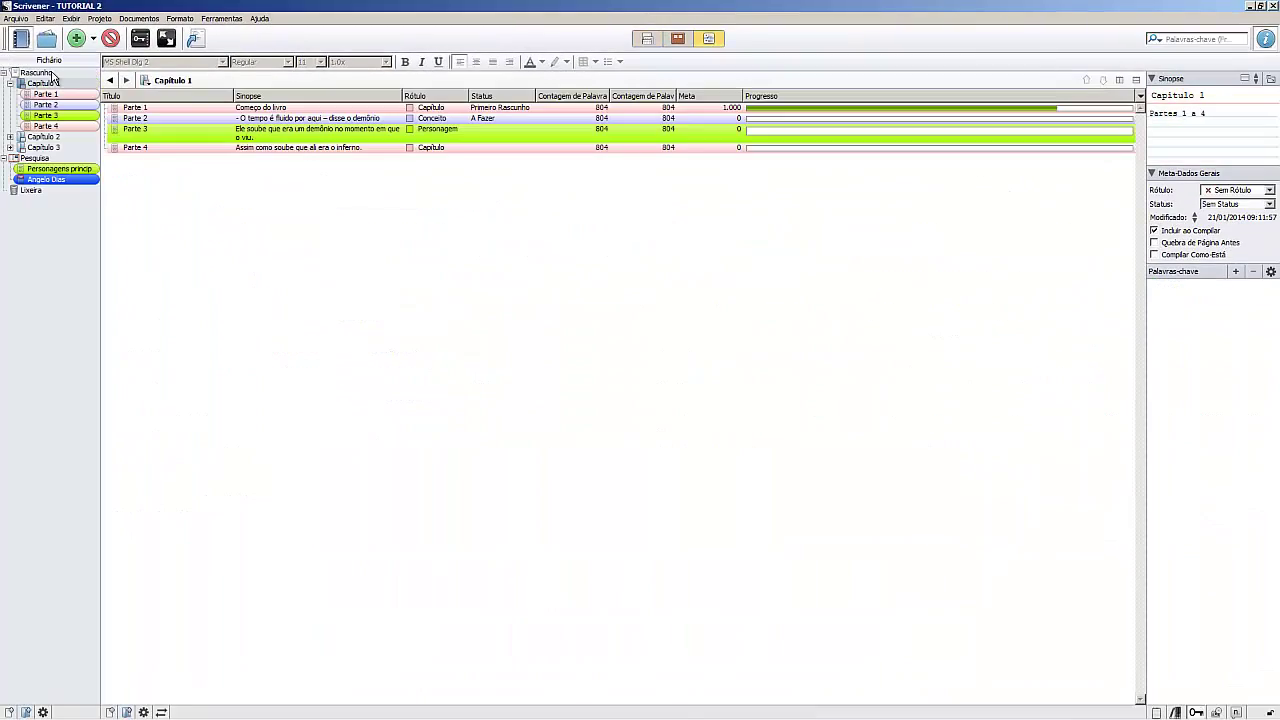
pyautogui.click(48, 72)
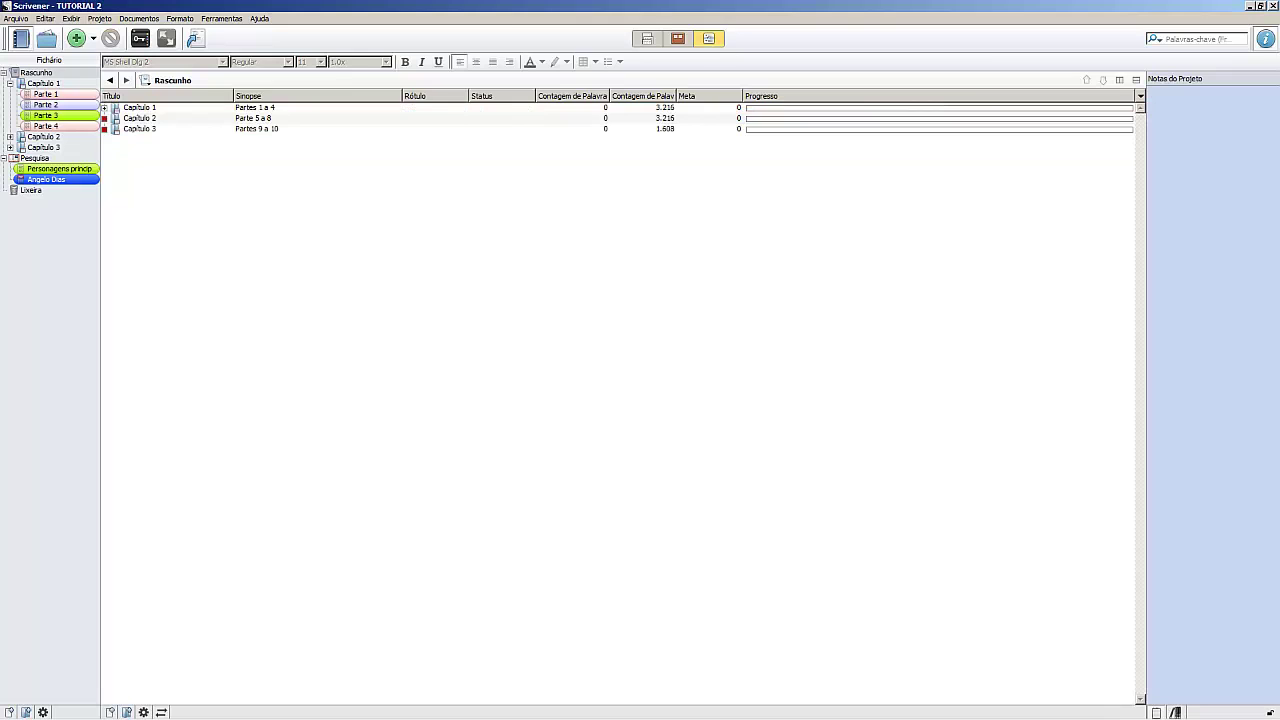
# Search the project by label (Rótulo) for "capítulo", review the matching documents and clear the search.
pyautogui.click(1155, 42)
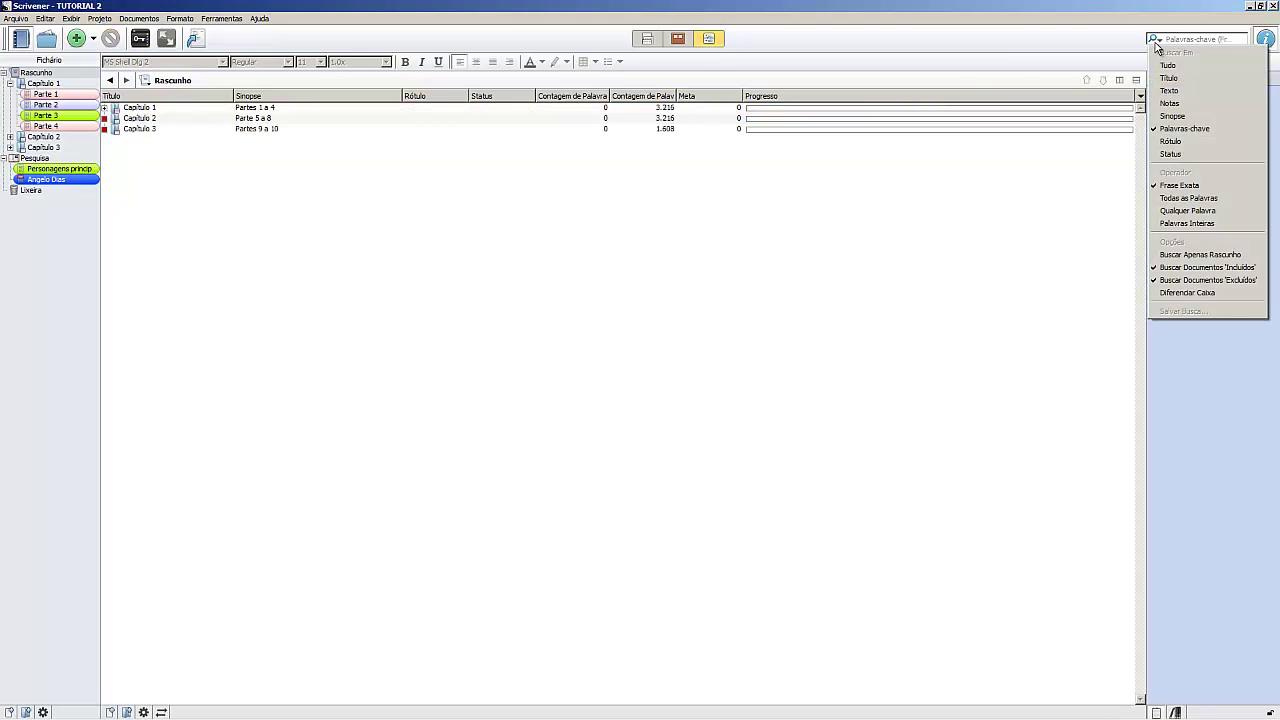
pyautogui.click(1196, 143)
pyautogui.click(1189, 40)
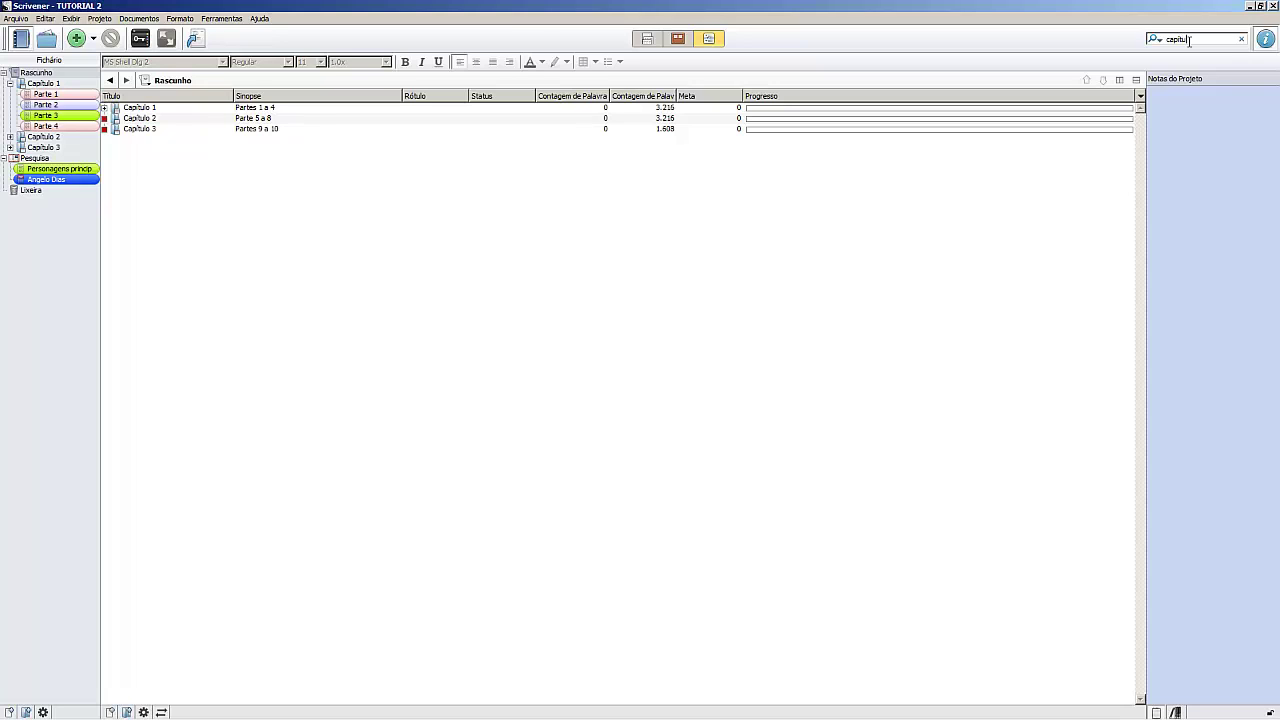
pyautogui.press('Return')
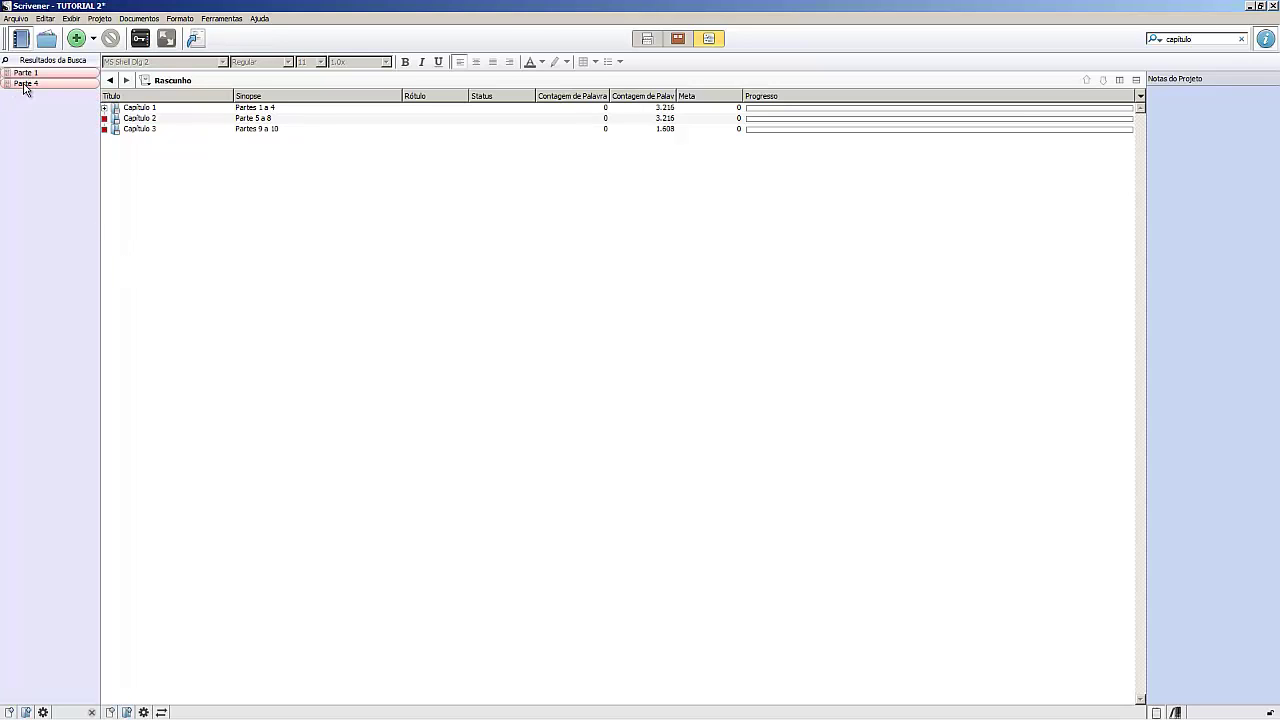
pyautogui.moveTo(33, 91)
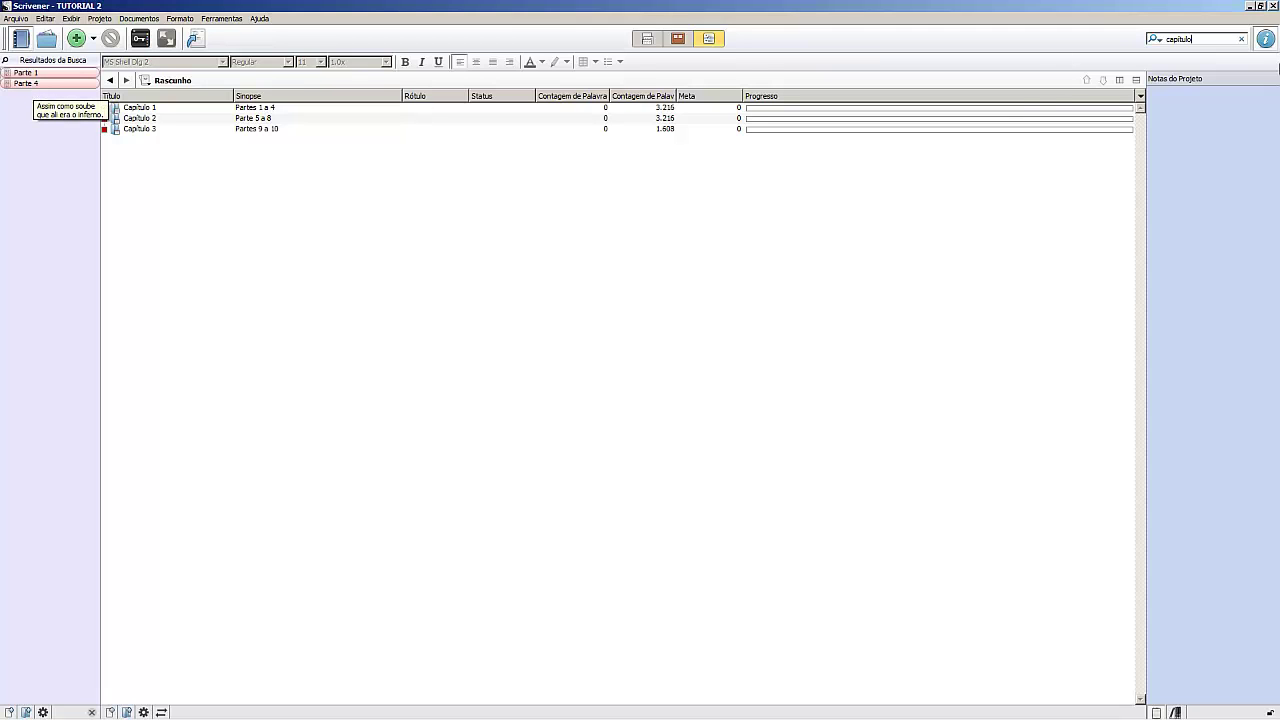
pyautogui.click(1241, 39)
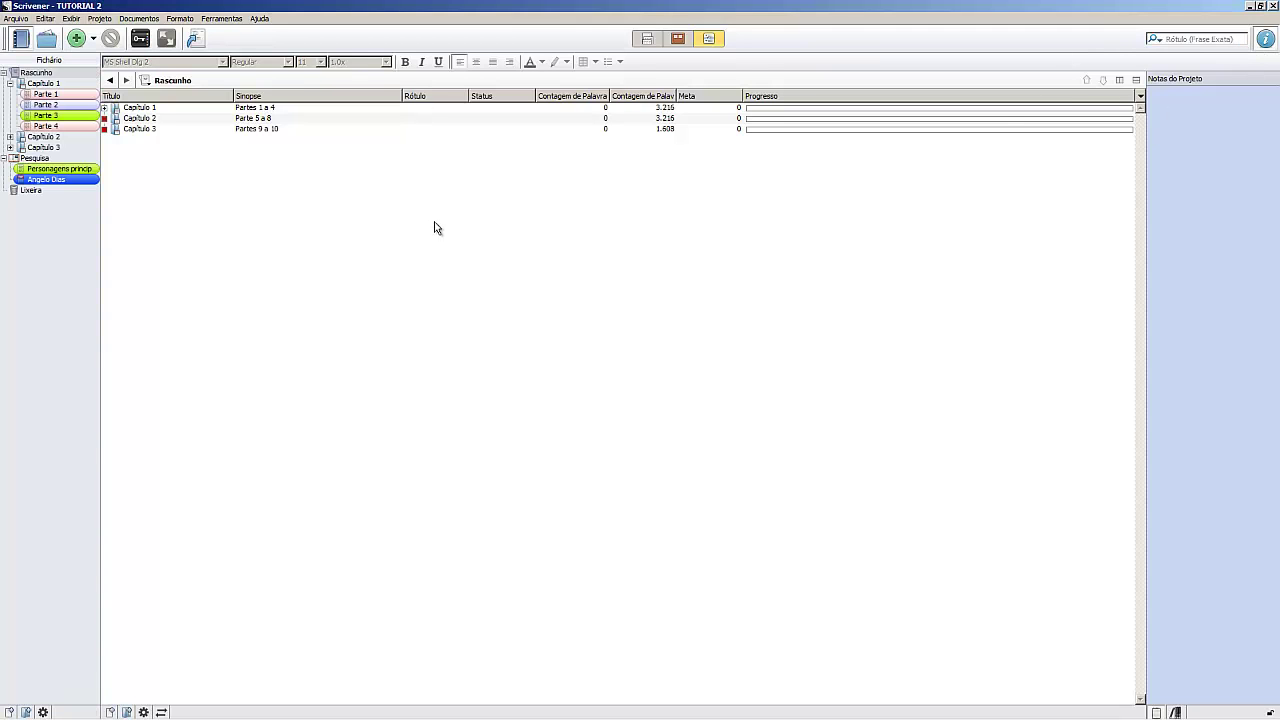